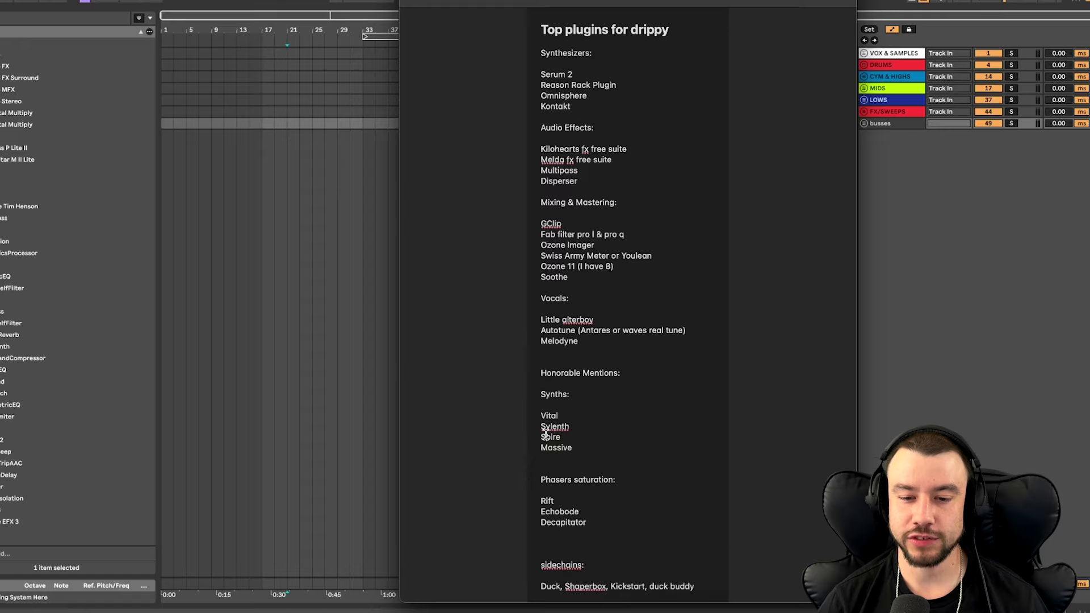
pyautogui.moveTo(546, 436); pyautogui.dragTo(570, 438)
pyautogui.click(562, 440)
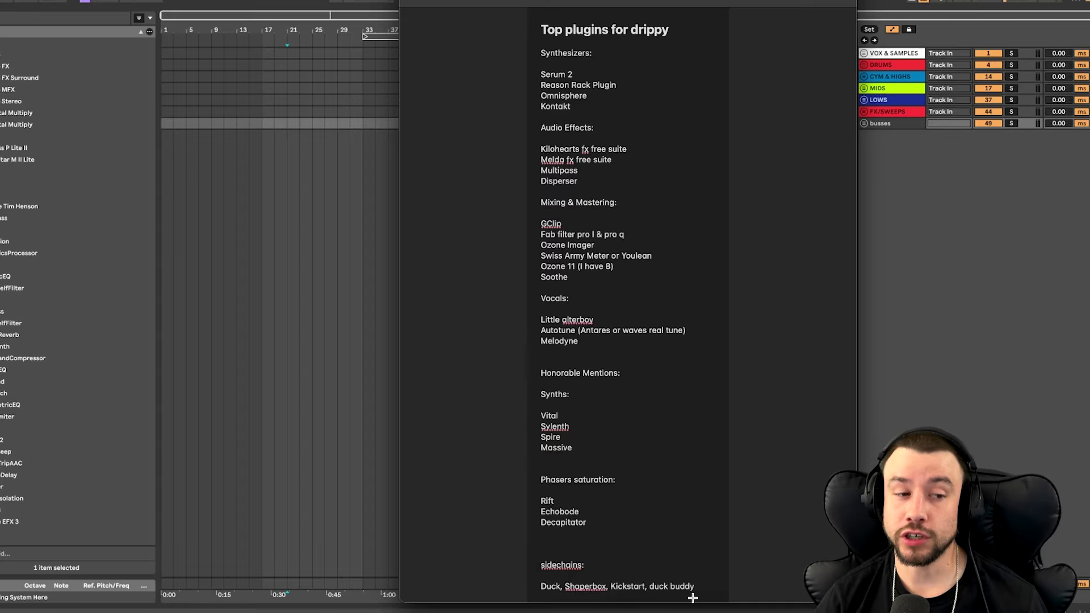
# Switch to Ableton Live, search its browser for "om" and try to load the Omnisphere plug-in onto the busses track.
pyautogui.click(183, 310)
pyautogui.press('super+f')
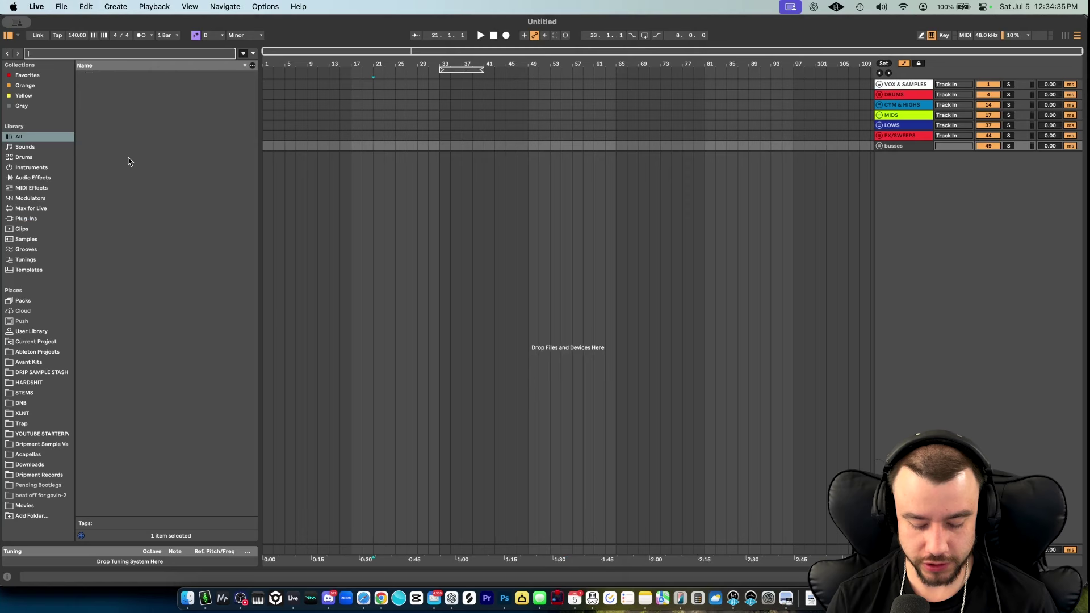
pyautogui.write('om')
pyautogui.doubleClick(111, 106)
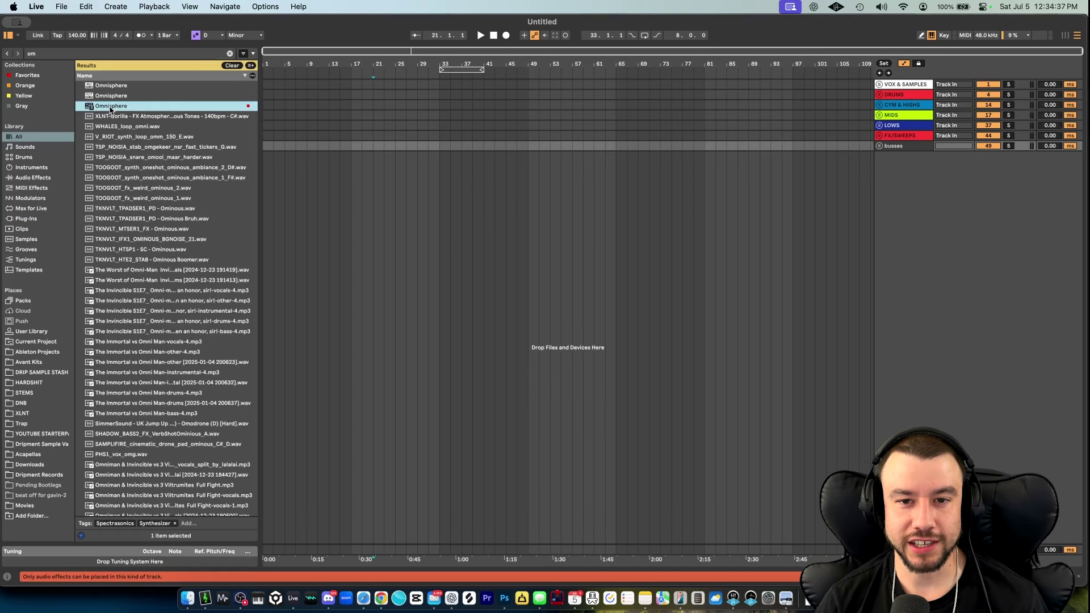
# Insert a new MIDI track below the busses track and load Omnisphere onto it.
pyautogui.click(894, 146)
pyautogui.press('super+shift+t')
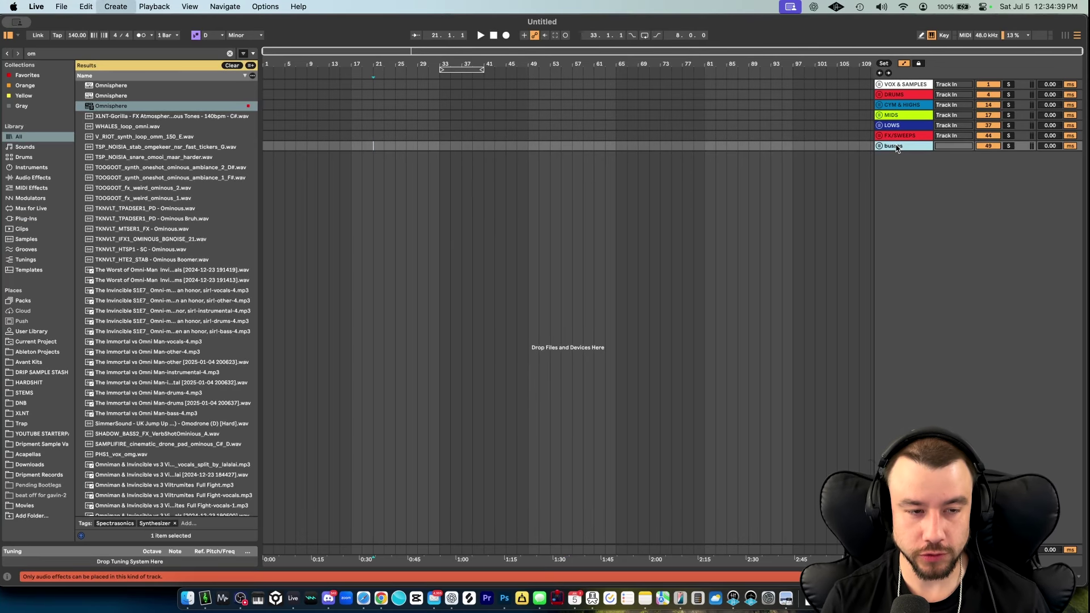
pyautogui.press('Return')
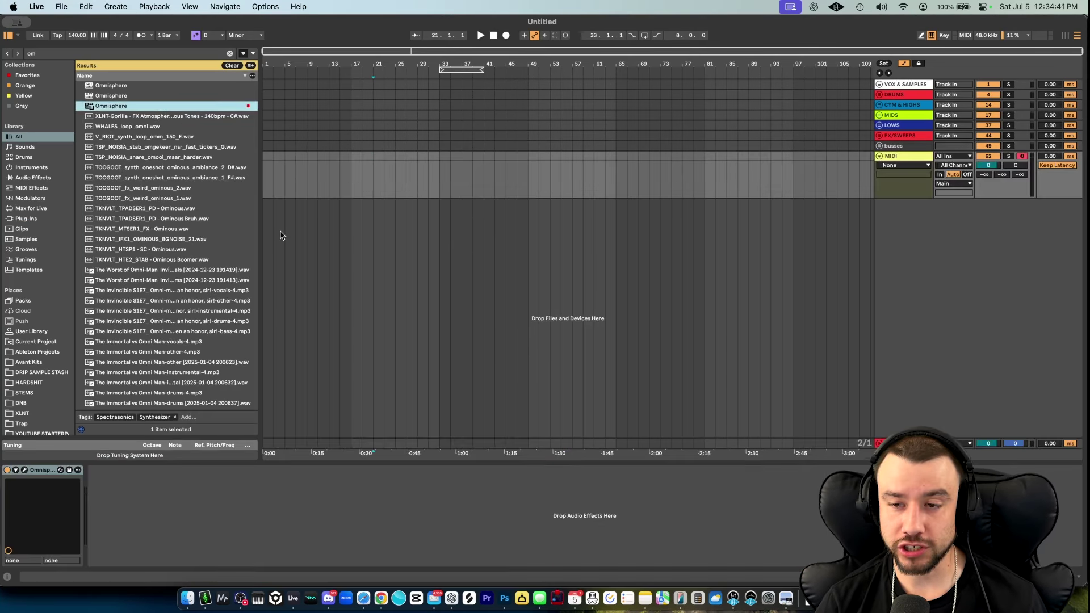
# Open the Omnisphere interface on the new track and filter its patch browser to the Synth Poly category.
pyautogui.click(25, 471)
pyautogui.moveTo(523, 91); pyautogui.dragTo(470, 21)
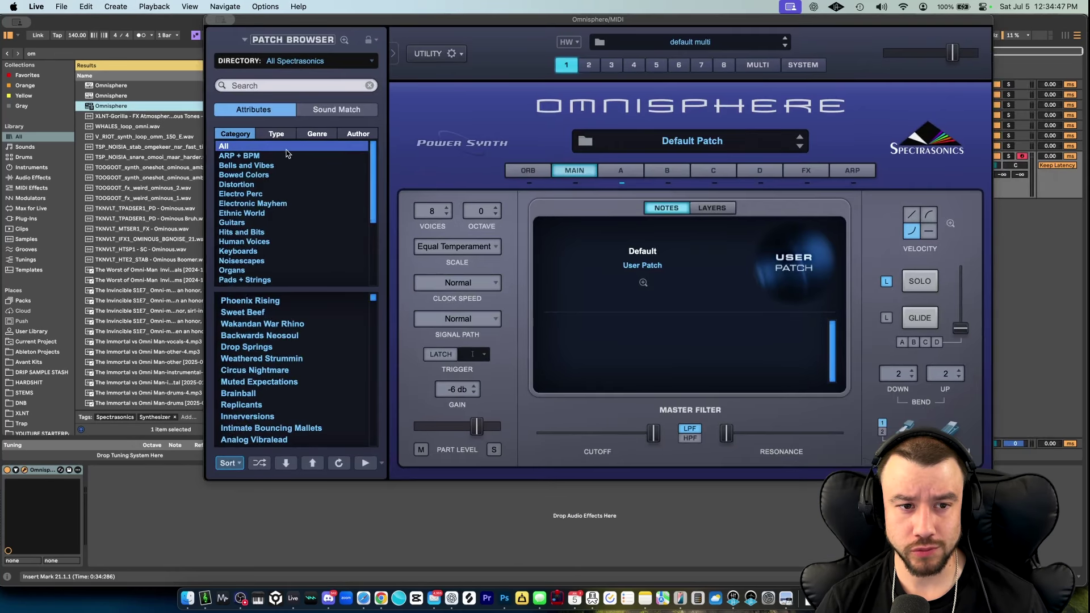
pyautogui.scroll(-4, 266, 227)
pyautogui.click(263, 240)
pyautogui.click(250, 232)
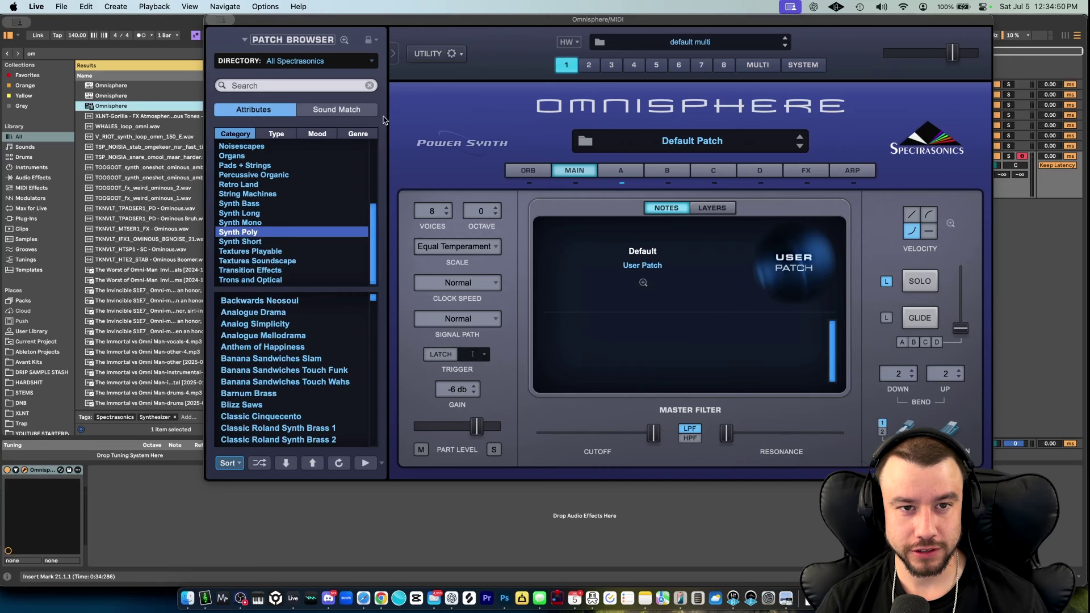
# View the Pads + Strings category, filter the patches to Bells and Vibes, and move the plug-in window clear of the track headers.
pyautogui.moveTo(421, 26)
pyautogui.mouseDown()
pyautogui.moveTo(361, 186)
pyautogui.moveTo(402, 172)
pyautogui.moveTo(530, 32)
pyautogui.moveTo(437, 40)
pyautogui.moveTo(433, 26)
pyautogui.mouseUp()
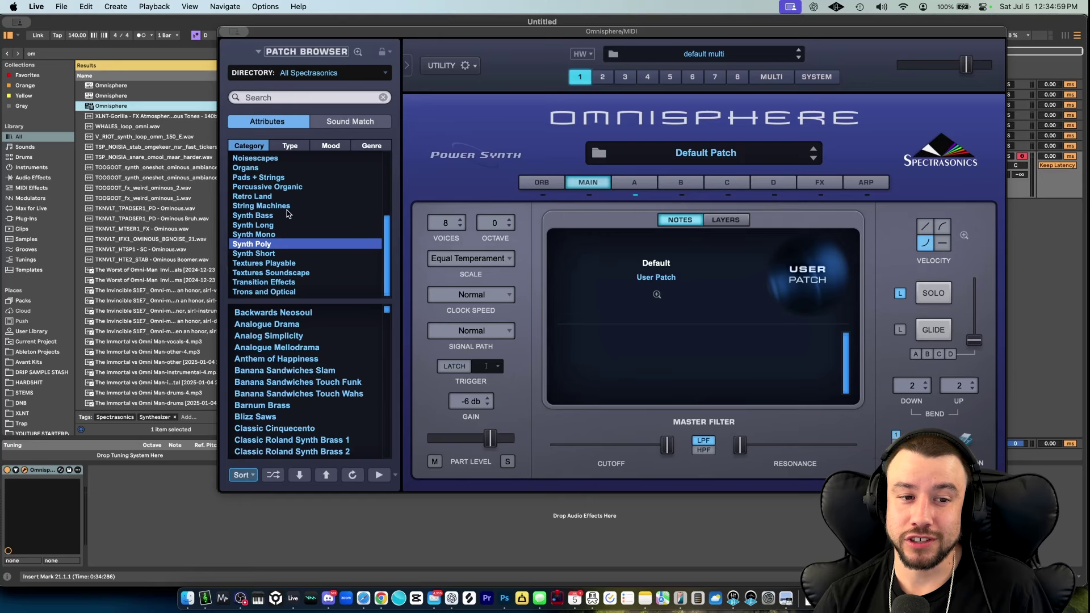
pyautogui.click(260, 177)
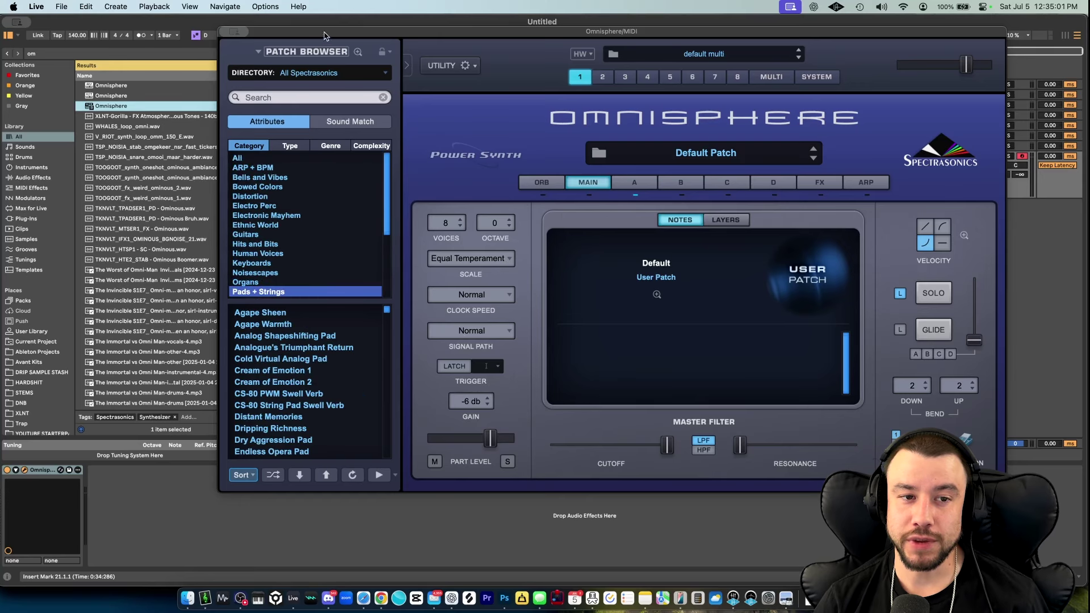
pyautogui.click(296, 178)
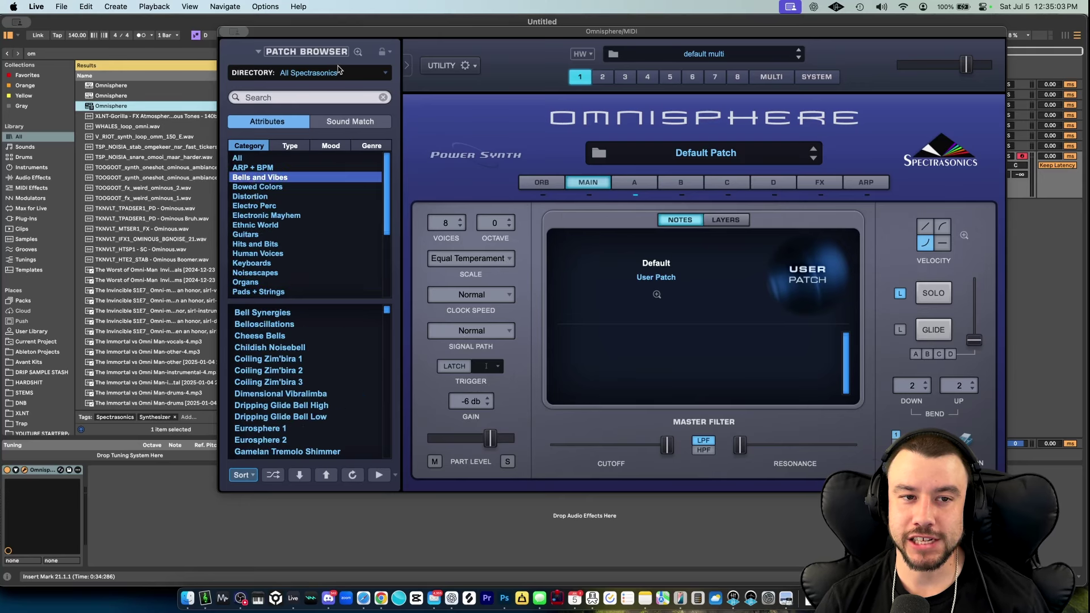
pyautogui.moveTo(315, 33); pyautogui.dragTo(201, 21)
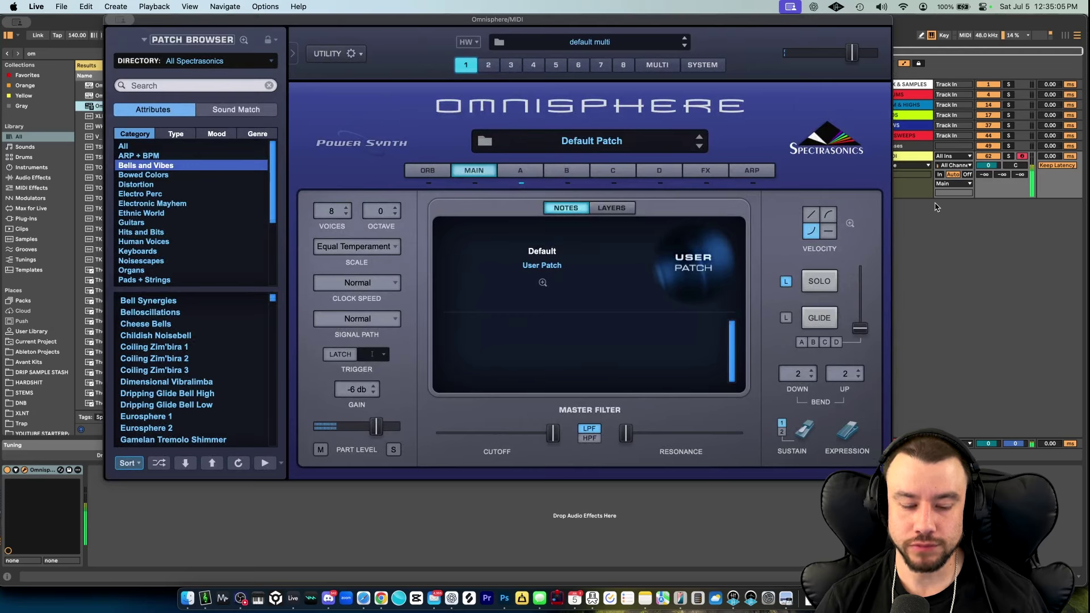
# Audition Bells and Vibes patches, including Coiling Zim'bira 1, Eurosphere 1 and In Memorium 1.
pyautogui.click(179, 347)
pyautogui.click(169, 417)
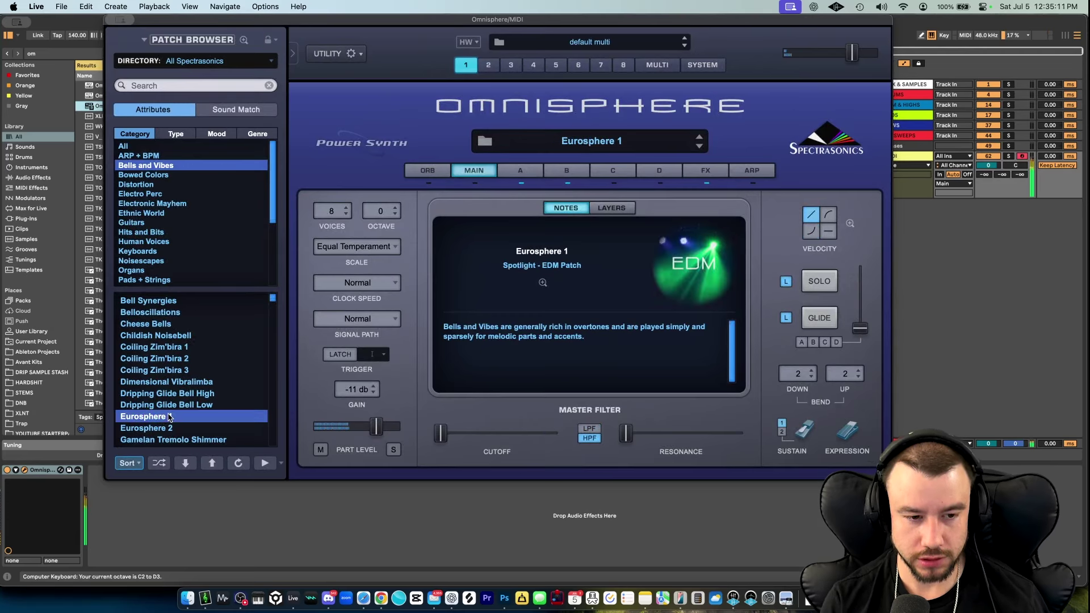
pyautogui.scroll(-4, 166, 408)
pyautogui.click(162, 395)
pyautogui.click(150, 373)
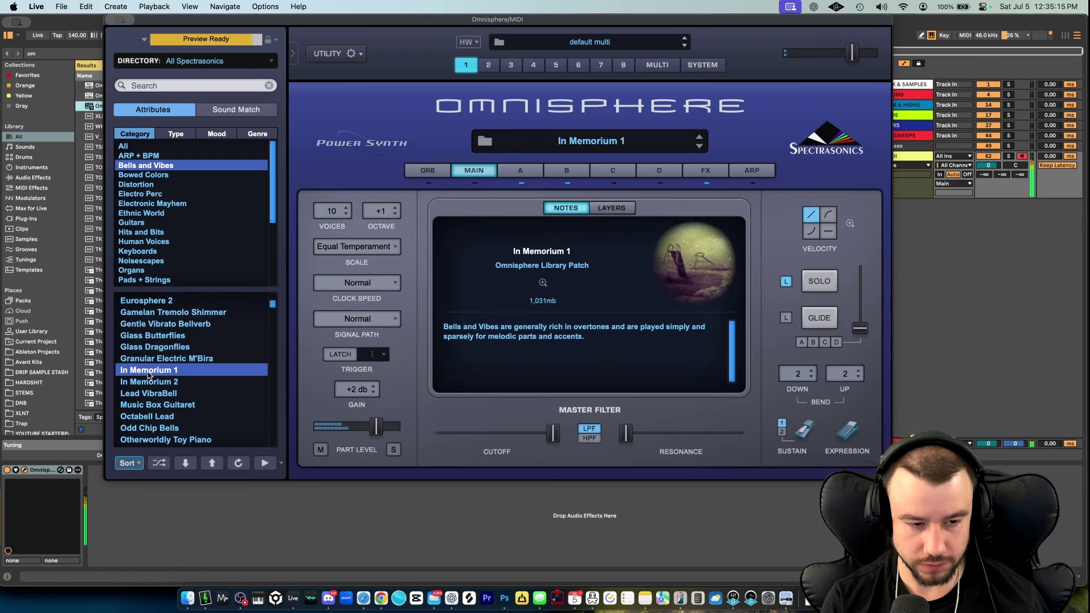
# Audition further Bells and Vibes patches: Pop Drops Pluck, Beads in the Bowls and Big Additive Keys 1.
pyautogui.scroll(-3, 164, 377)
pyautogui.click(170, 381)
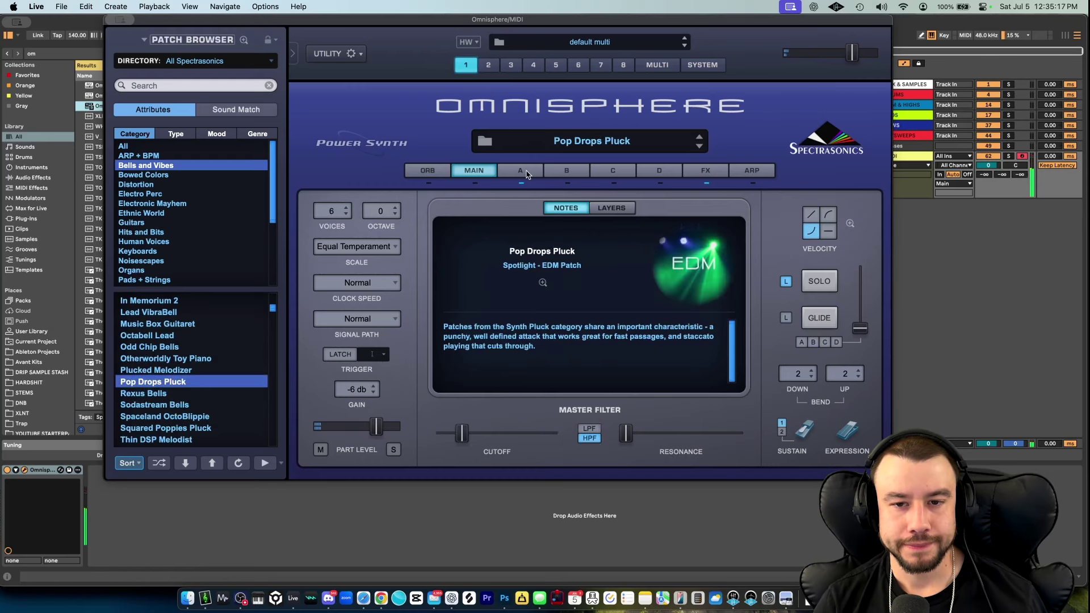
pyautogui.scroll(10, 195, 393)
pyautogui.click(165, 370)
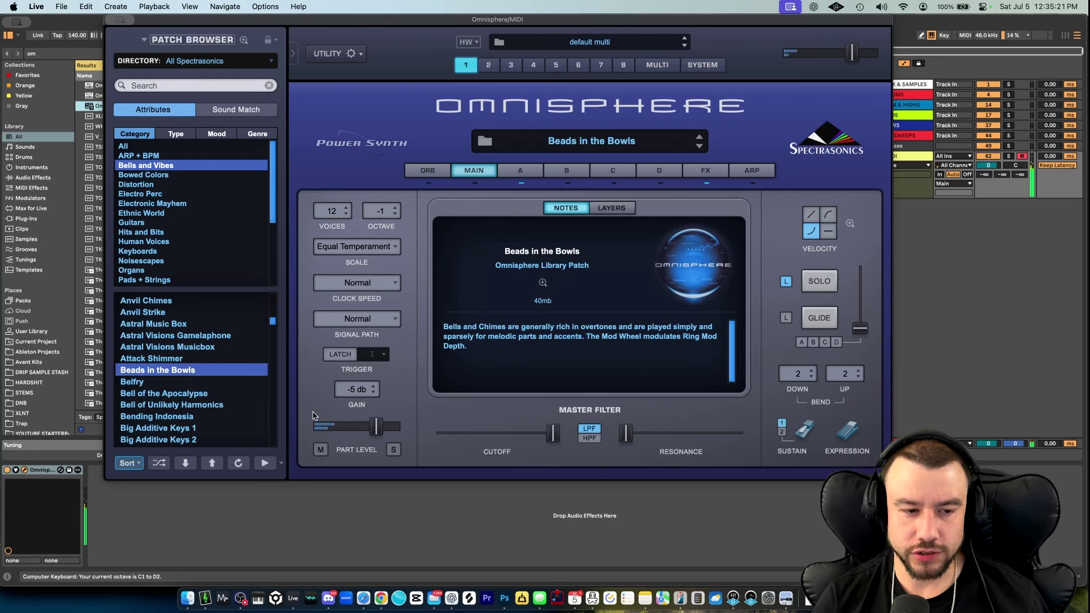
pyautogui.click(183, 427)
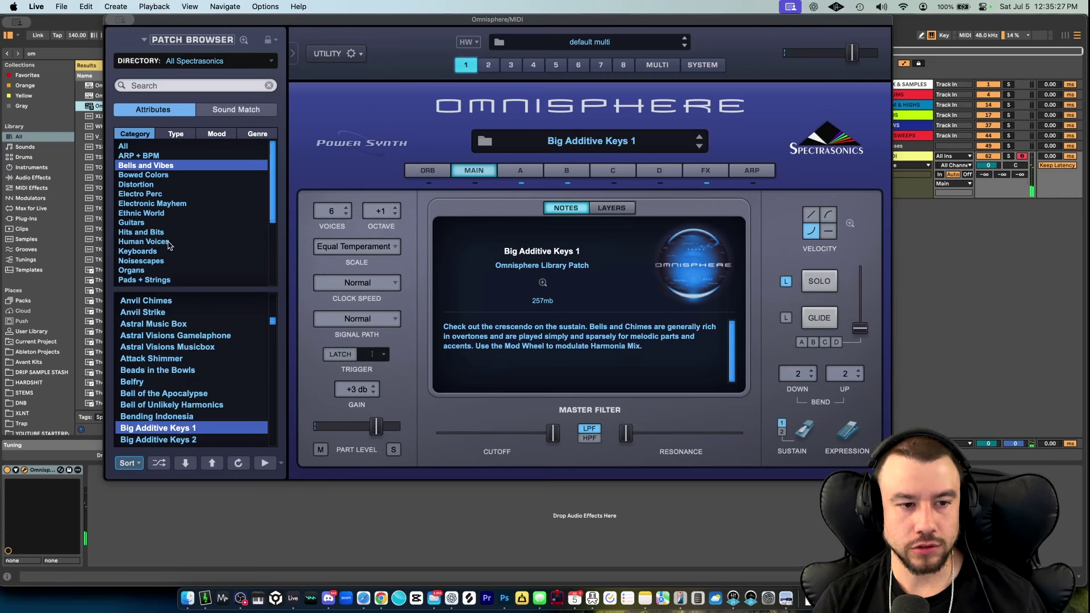
# Filter the patches to Keyboards and audition Analog Tremolo Piano, Crushed Plastic Piano 1 and Cedar Plucked Piano.
pyautogui.click(163, 251)
pyautogui.click(217, 383)
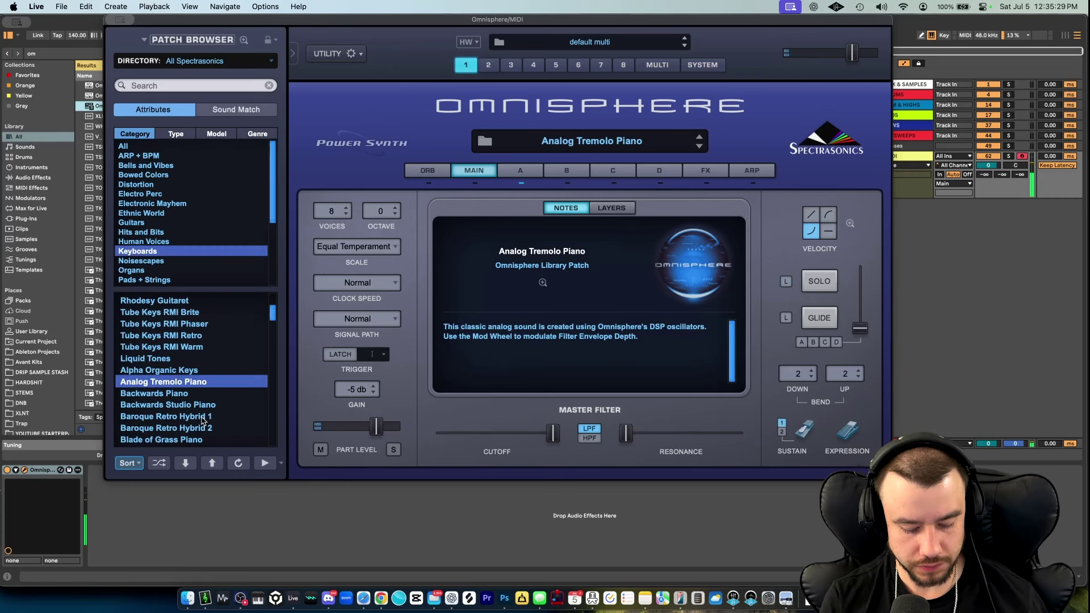
pyautogui.scroll(-5, 202, 421)
pyautogui.click(200, 416)
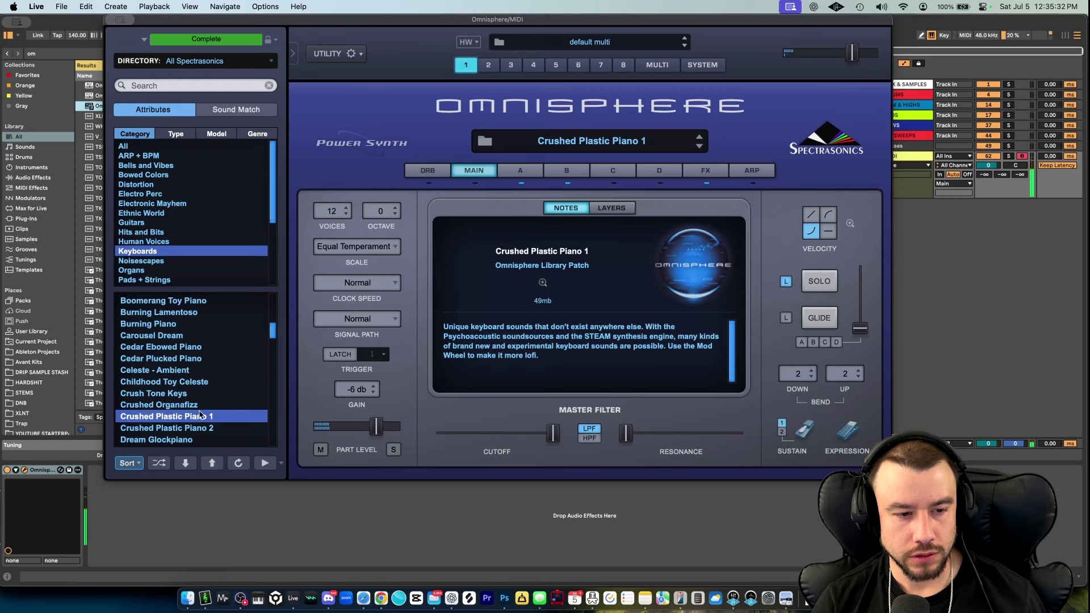
pyautogui.click(180, 359)
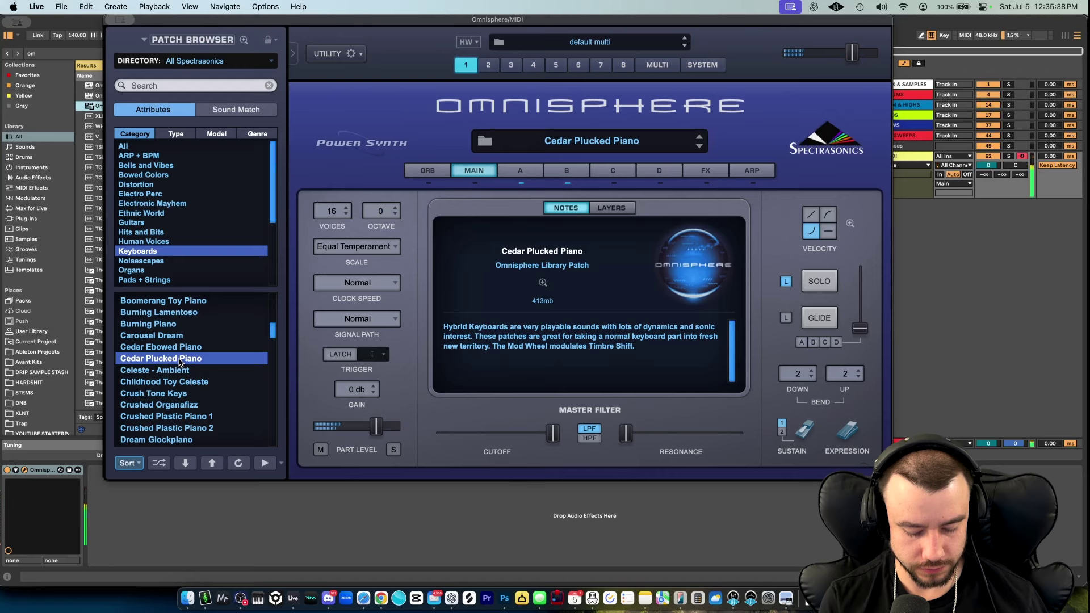
# Audition Hammond Perc Rhodes 1 with the computer keyboard raised two octaves, and load Piezo Nylon Piano.
pyautogui.scroll(-4, 180, 363)
pyautogui.click(200, 382)
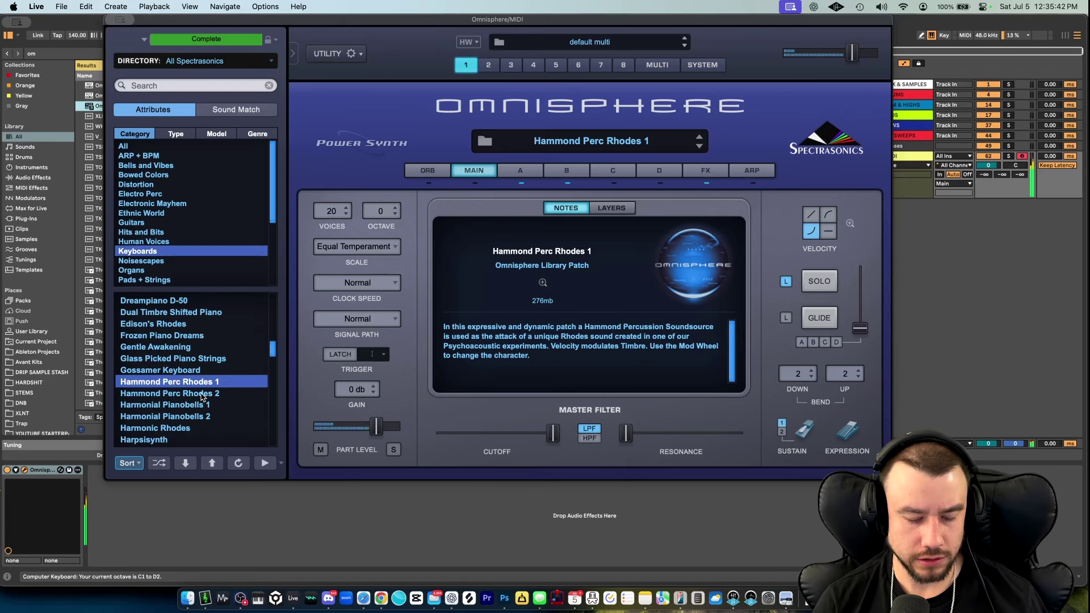
pyautogui.press('x')
pyautogui.press('x')
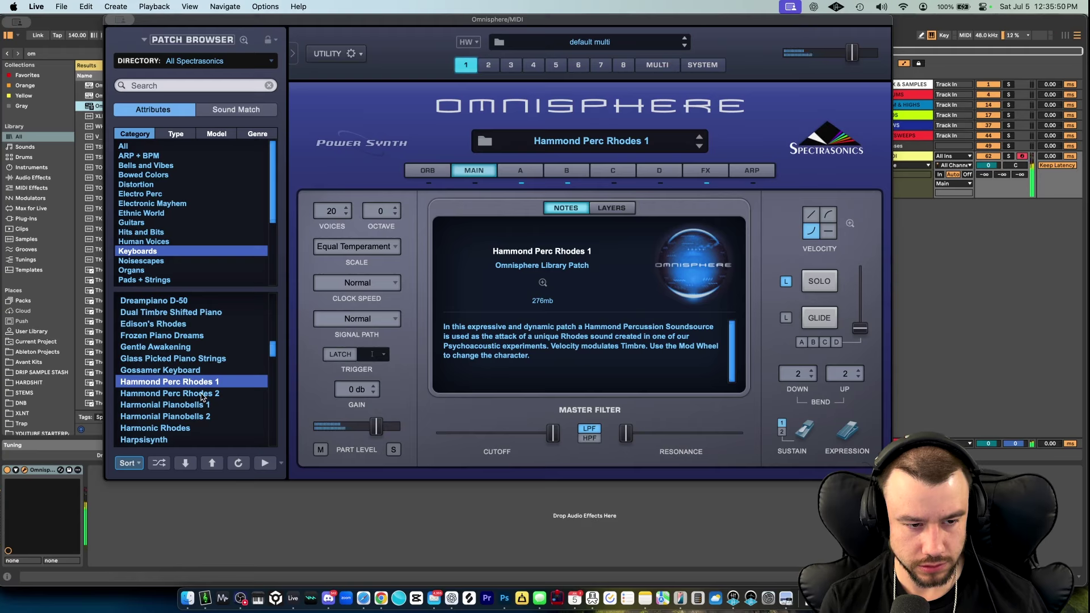
pyautogui.scroll(-10, 187, 386)
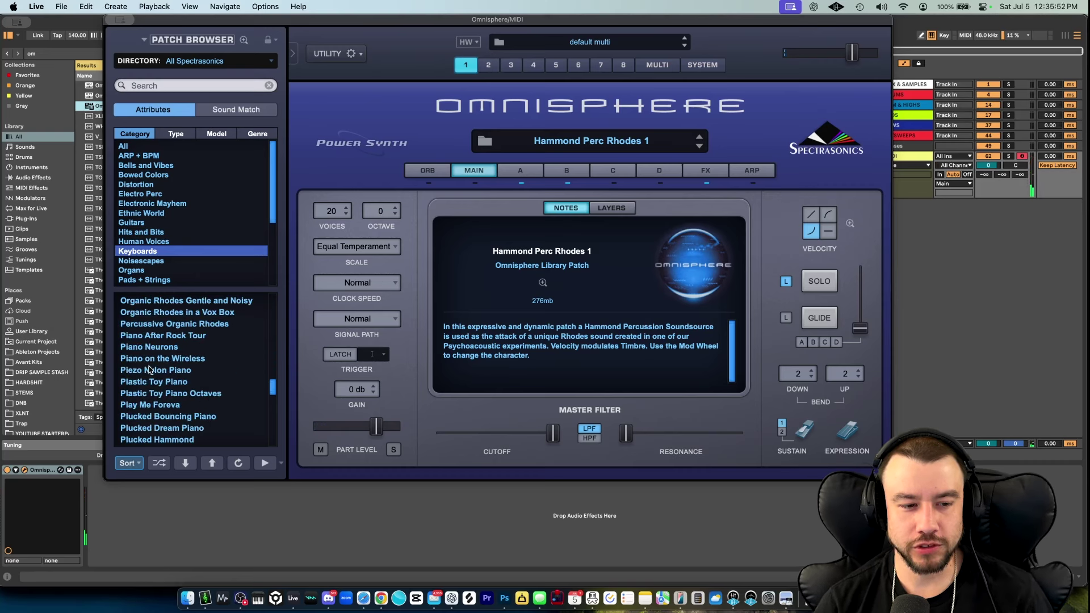
pyautogui.click(149, 370)
# Filter the patches to Pads + Strings and audition Fizzie and Clear.
pyautogui.scroll(-5, 163, 176)
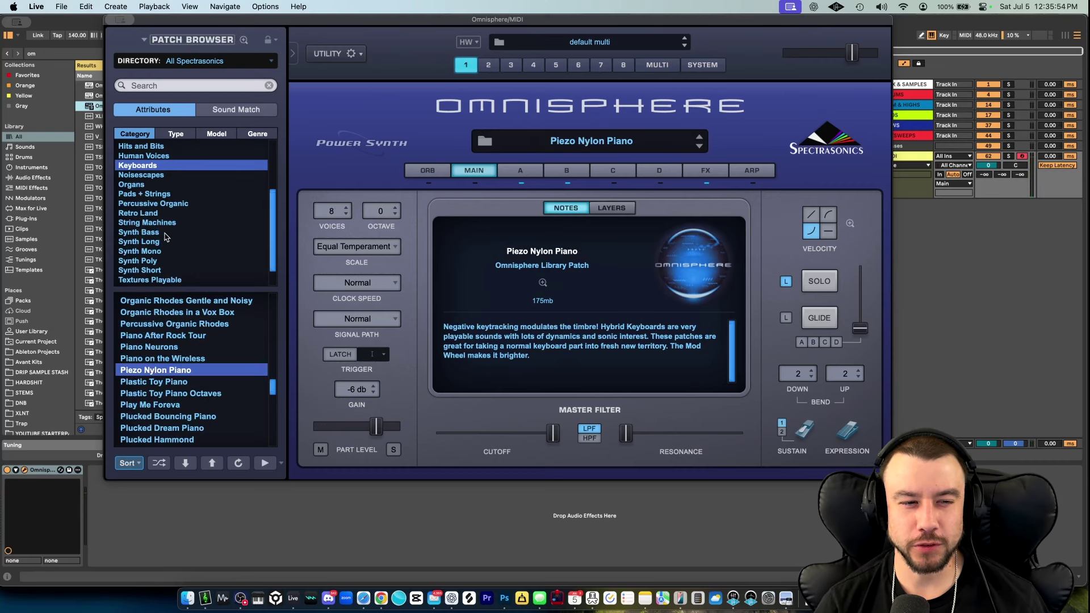
pyautogui.click(147, 194)
pyautogui.scroll(-5, 171, 352)
pyautogui.click(173, 336)
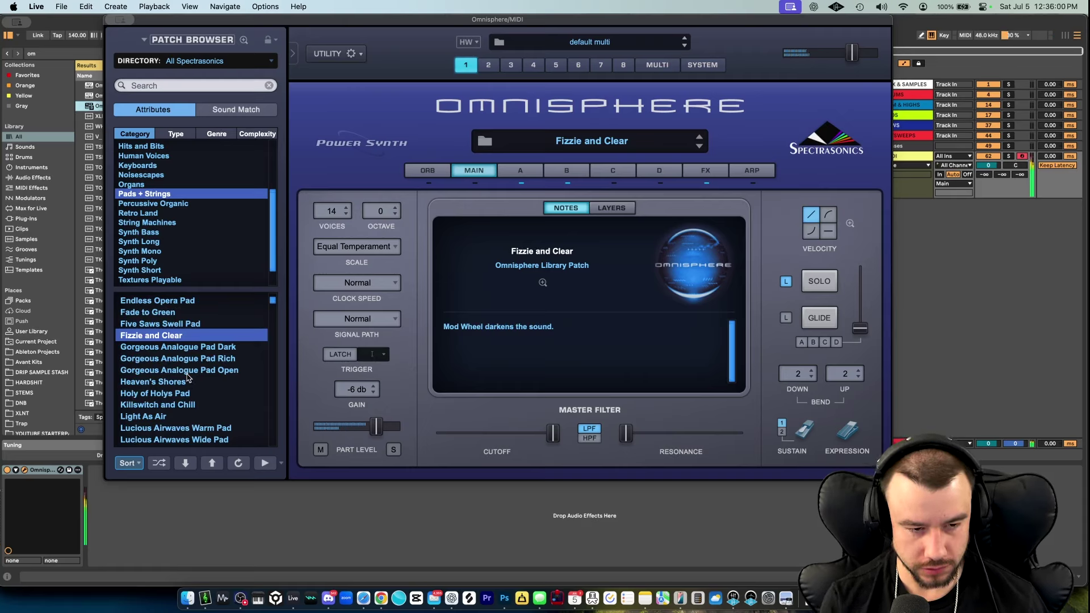
pyautogui.scroll(-4, 187, 378)
# Filter the patches to Synth Short and audition Displaced Plucks, Digitalized Square Pluck and Euroland Powerpluck 1.
pyautogui.click(144, 270)
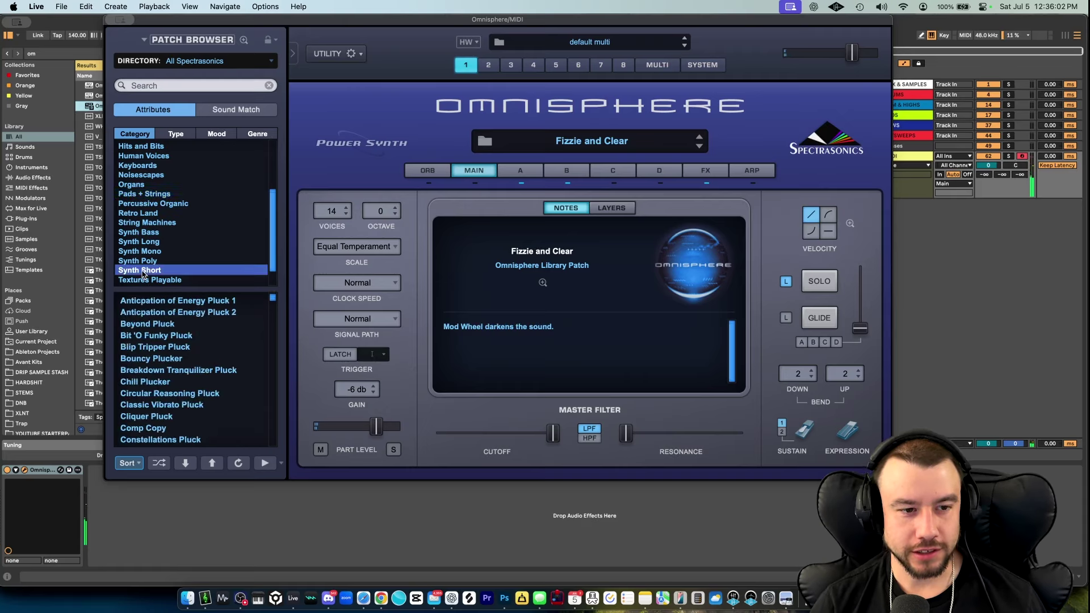
pyautogui.scroll(-3, 192, 390)
pyautogui.scroll(-2, 190, 390)
pyautogui.click(162, 370)
pyautogui.click(153, 359)
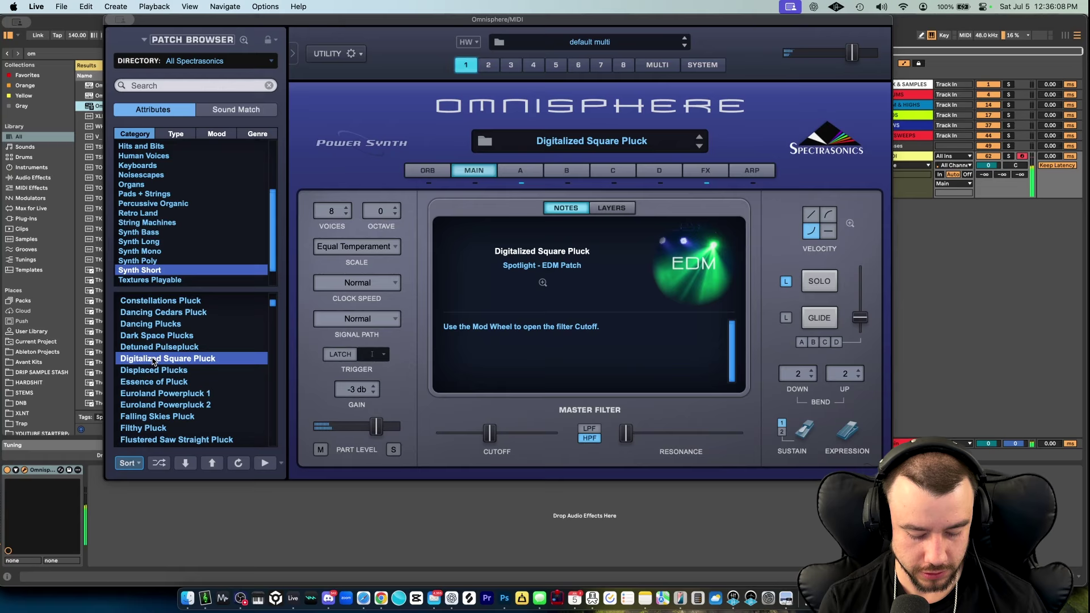
pyautogui.click(164, 396)
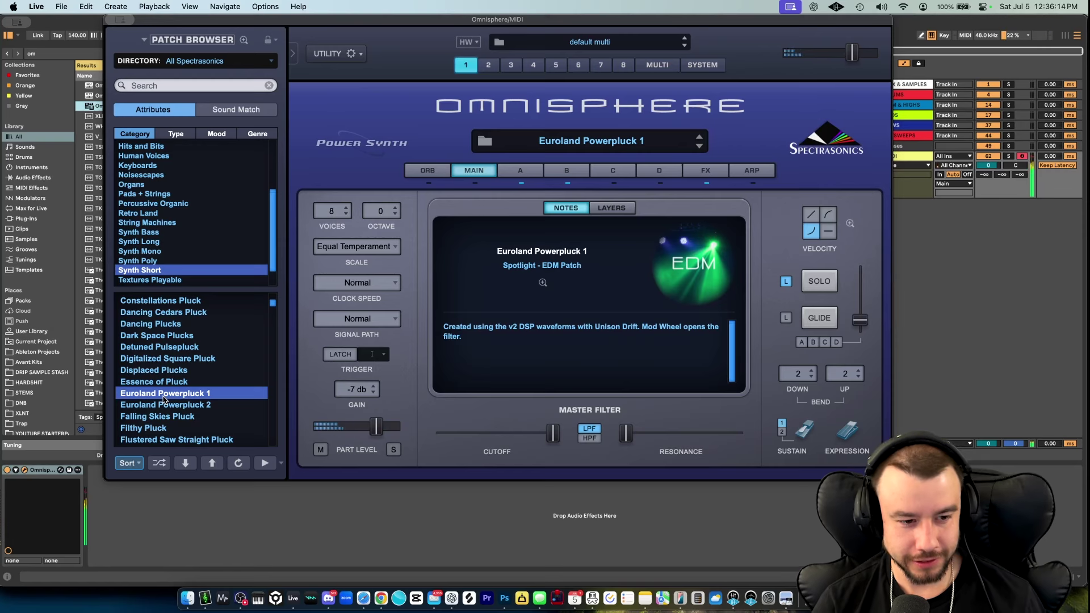
# Audition Infinite EuroSaws Pluck and look through the remaining Synth Short patches.
pyautogui.scroll(-5, 170, 392)
pyautogui.click(209, 358)
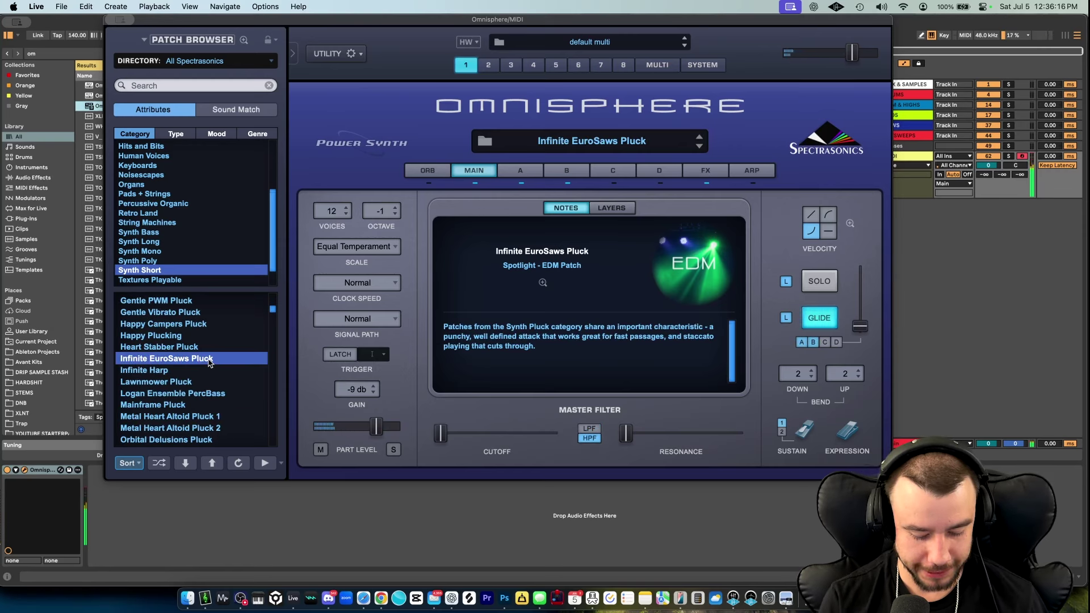
pyautogui.scroll(-8, 173, 350)
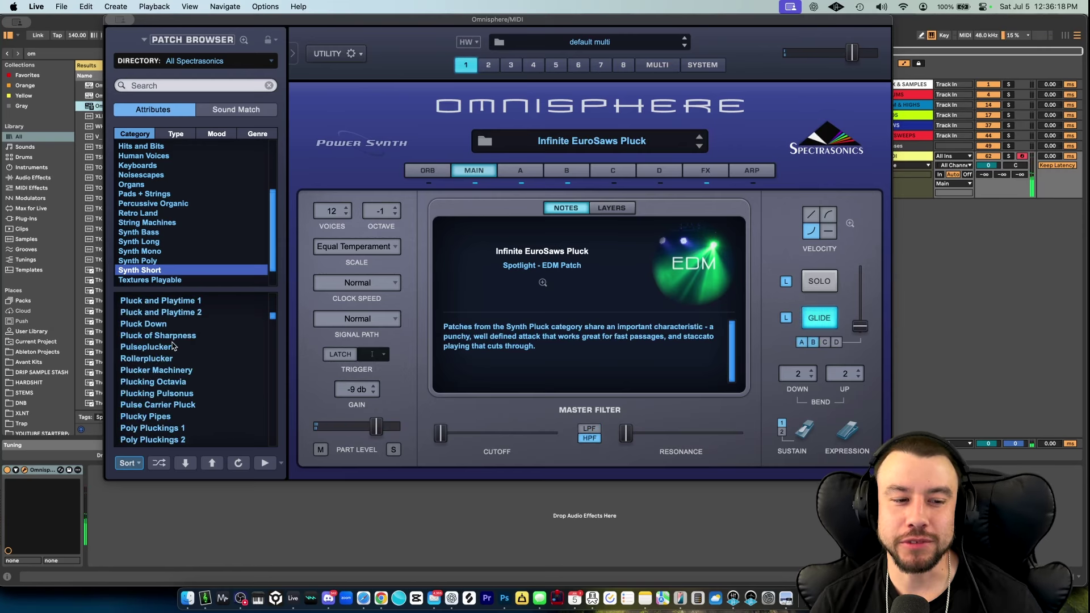
pyautogui.scroll(-15, 173, 347)
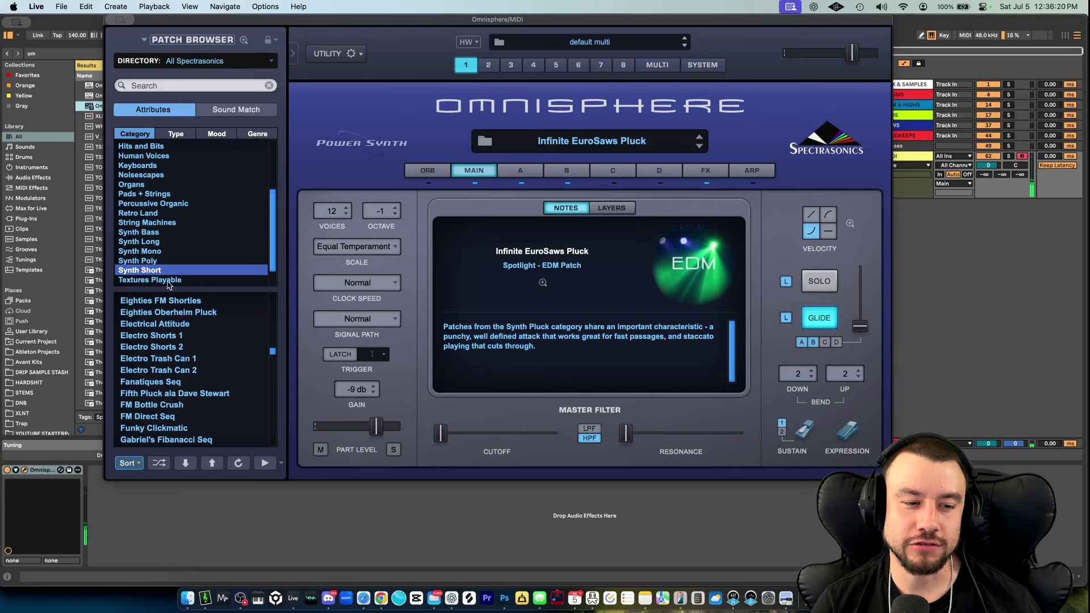
# Filter the patches to Textures Playable and audition Backwards Paintbrush looper.
pyautogui.scroll(-3, 178, 282)
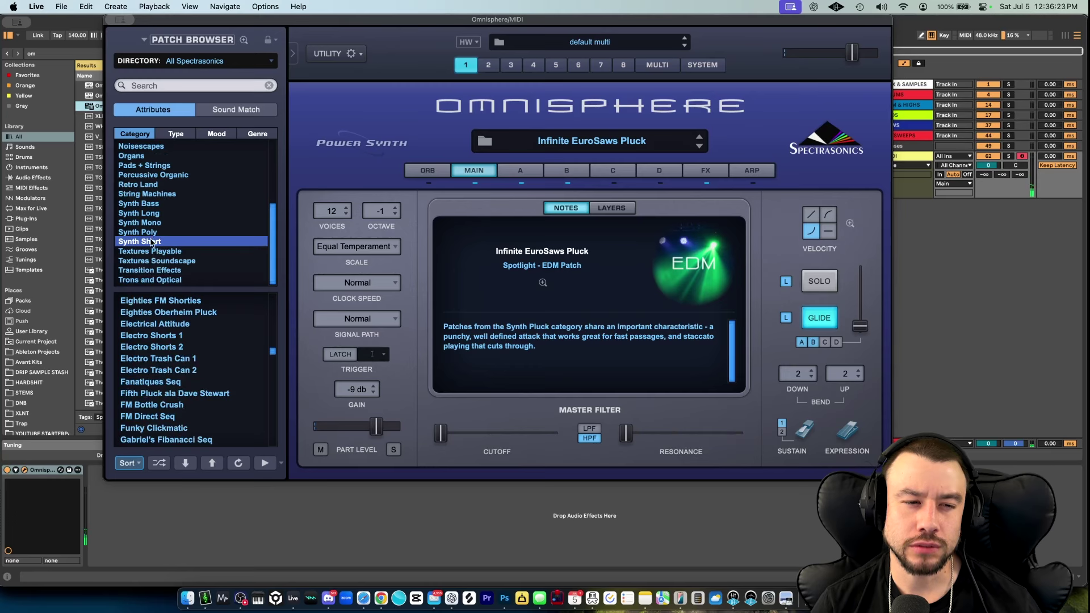
pyautogui.click(152, 251)
pyautogui.click(174, 370)
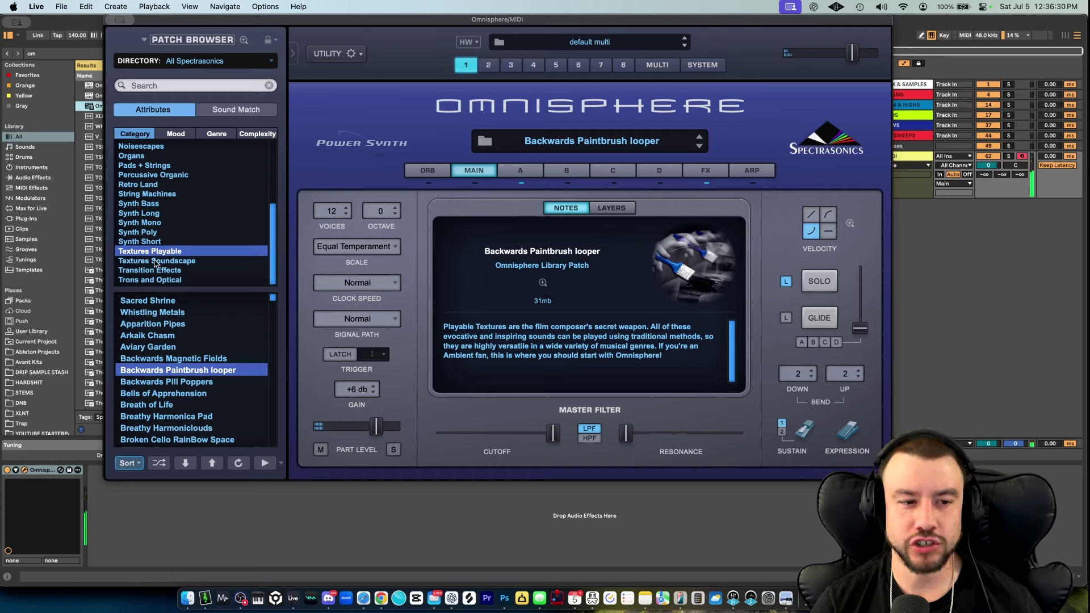
# Filter the patches to Human Voices and load Boys Choir Ahs ^.
pyautogui.scroll(3, 167, 265)
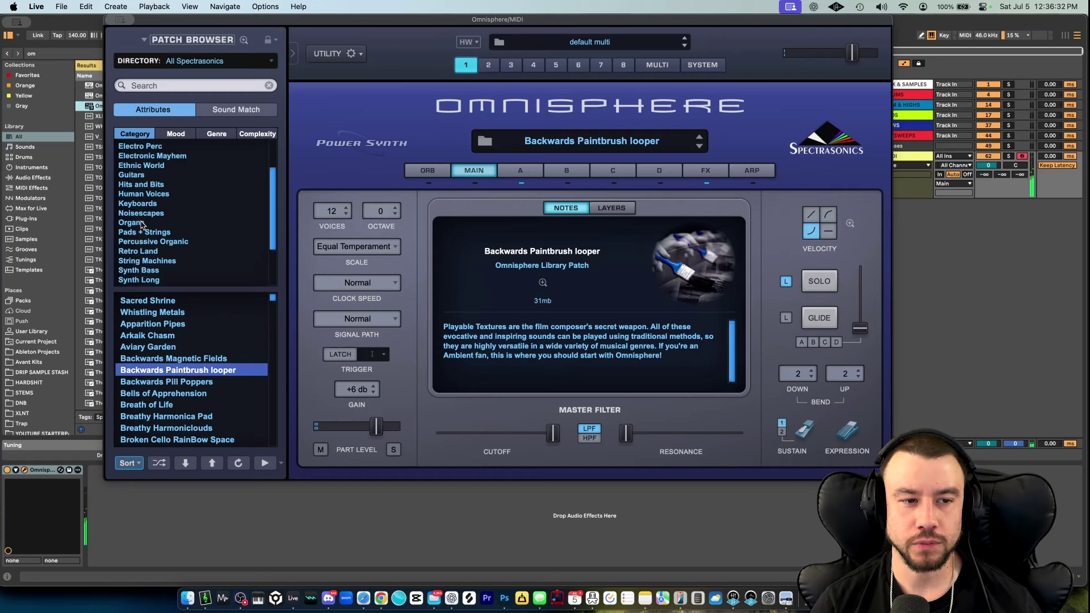
pyautogui.click(136, 194)
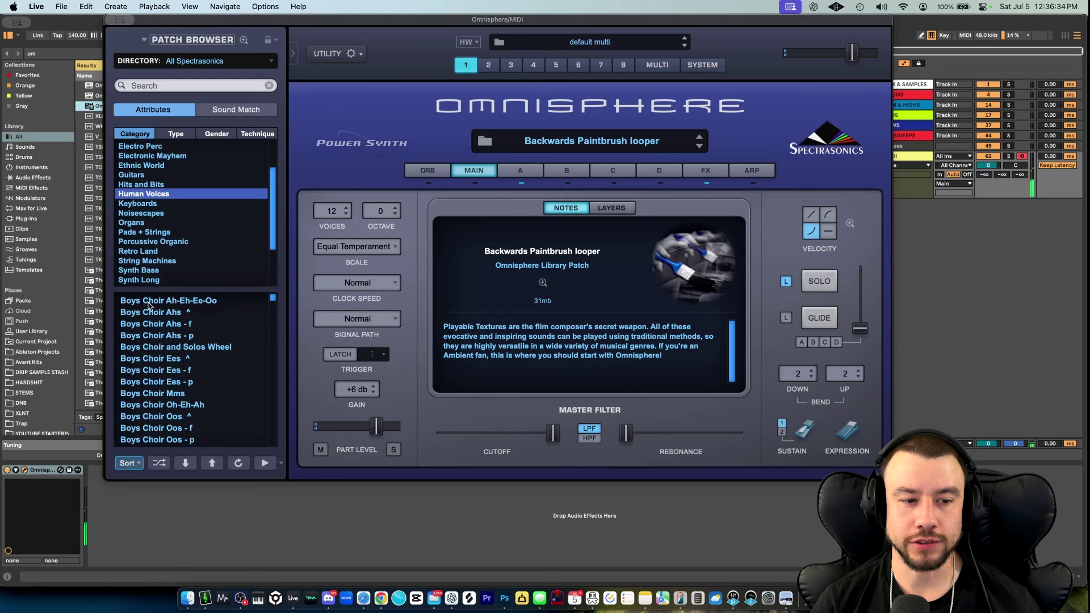
pyautogui.click(151, 313)
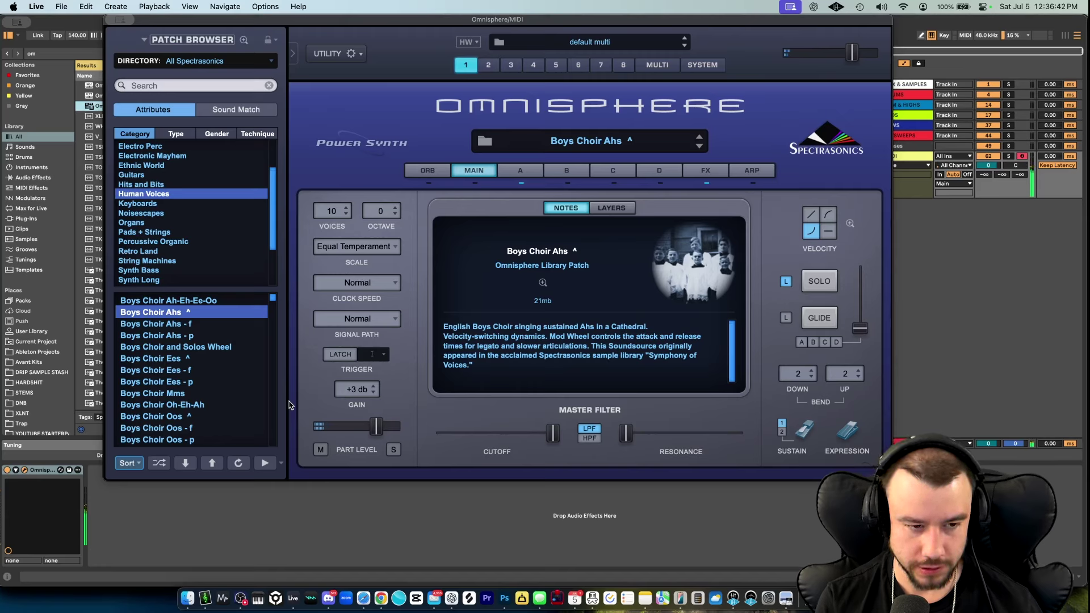
# Audition the Human Voices patches Boys Choir Oos - p, Boys Choir Ees ^ and Choir Full Oos - p.
pyautogui.press('z')
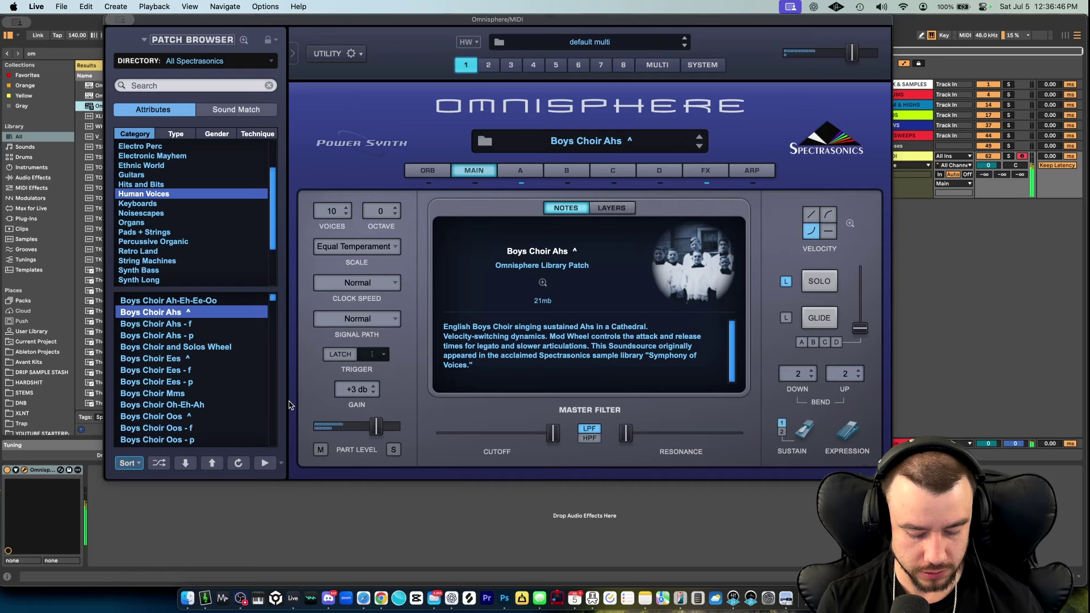
pyautogui.scroll(-4, 182, 386)
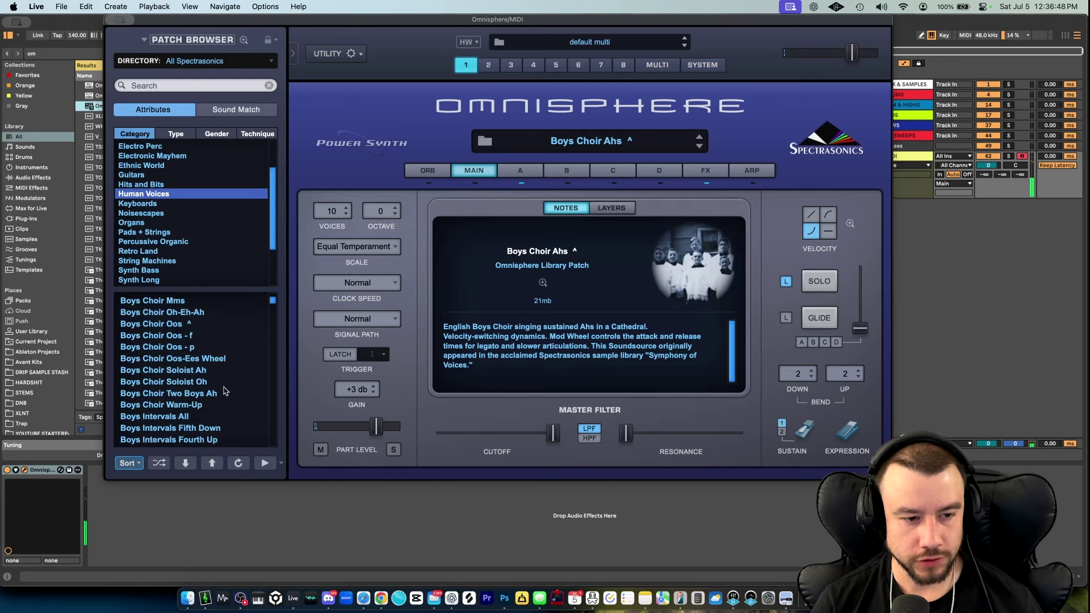
pyautogui.click(180, 382)
pyautogui.click(164, 312)
pyautogui.scroll(4, 163, 314)
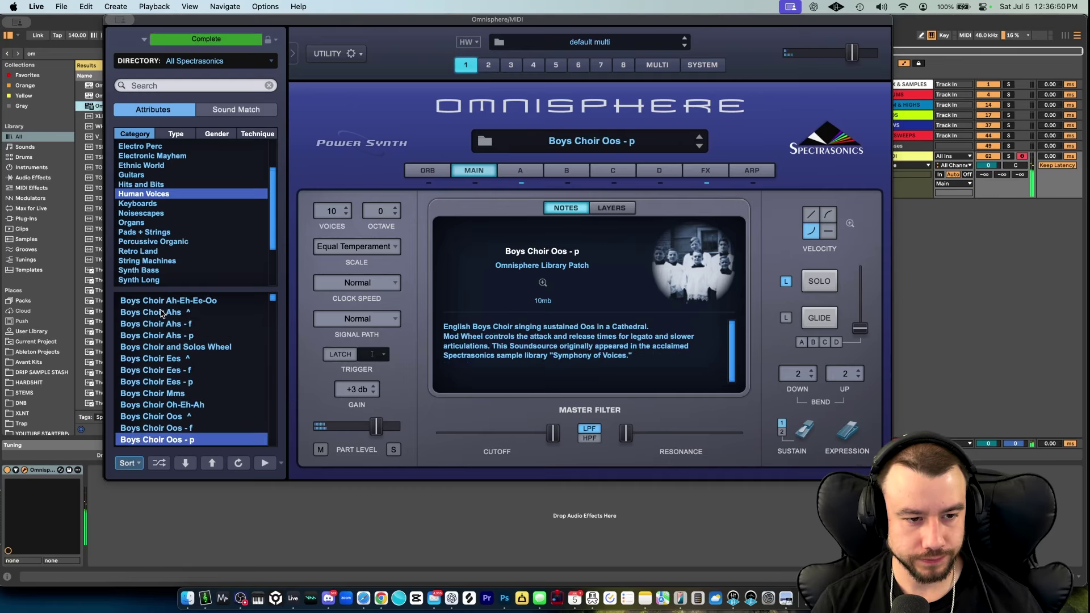
pyautogui.click(179, 358)
pyautogui.scroll(-10, 182, 402)
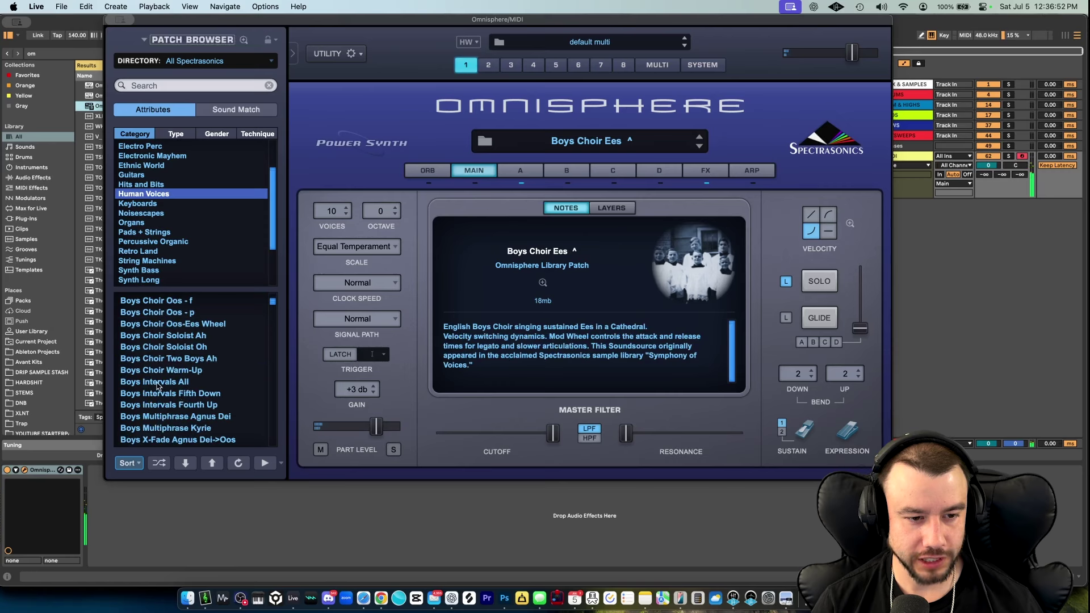
pyautogui.click(154, 335)
pyautogui.click(146, 324)
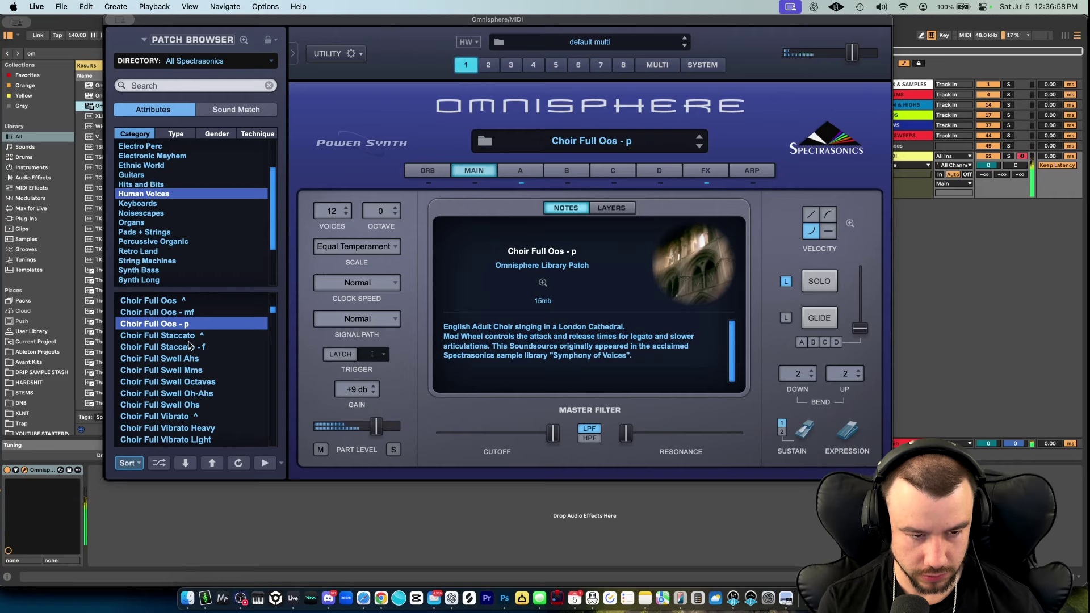
# Filter the patches to Guitars and audition Flamenco Guitar - Mandolin Duo.
pyautogui.scroll(3, 142, 256)
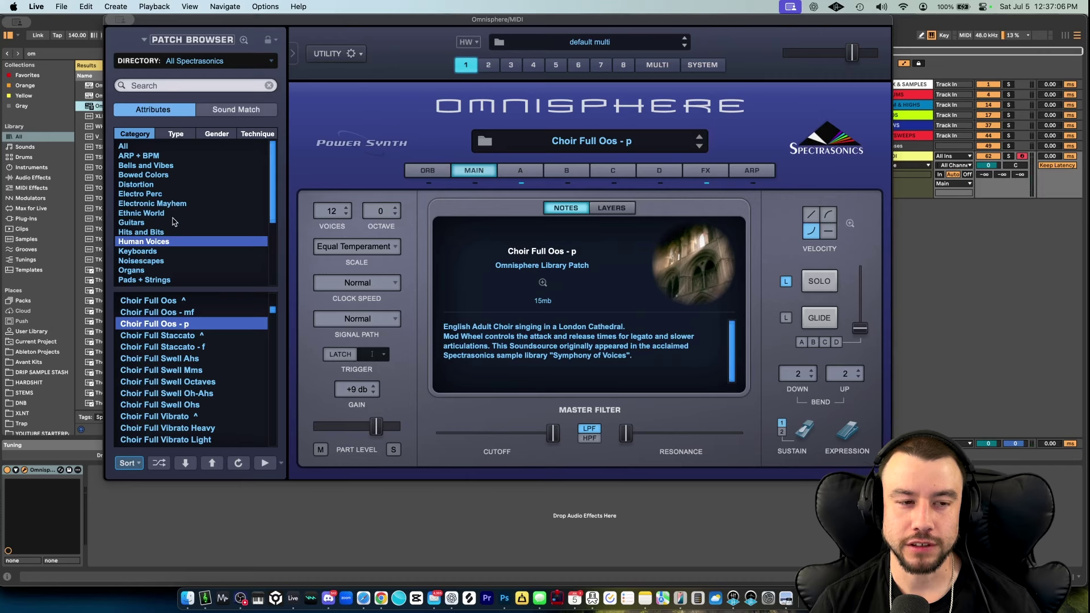
pyautogui.scroll(-1, 173, 221)
pyautogui.click(173, 222)
pyautogui.click(166, 213)
pyautogui.scroll(-5, 165, 382)
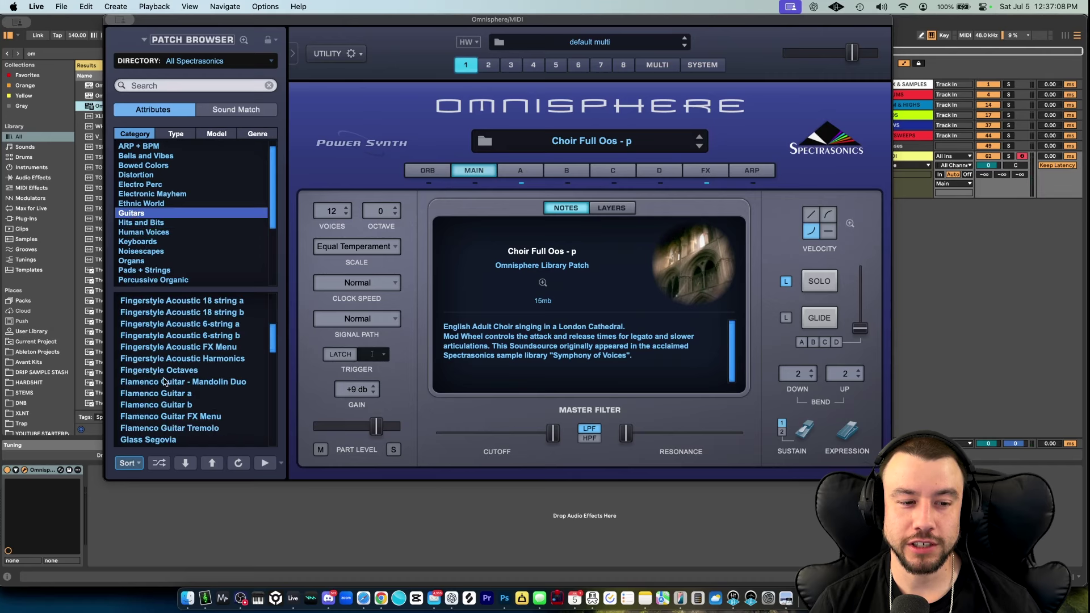
pyautogui.click(159, 383)
# Audition the guitar patches Jazz Guitar Fingers b and Granular Tremolo Guitar.
pyautogui.scroll(-5, 170, 385)
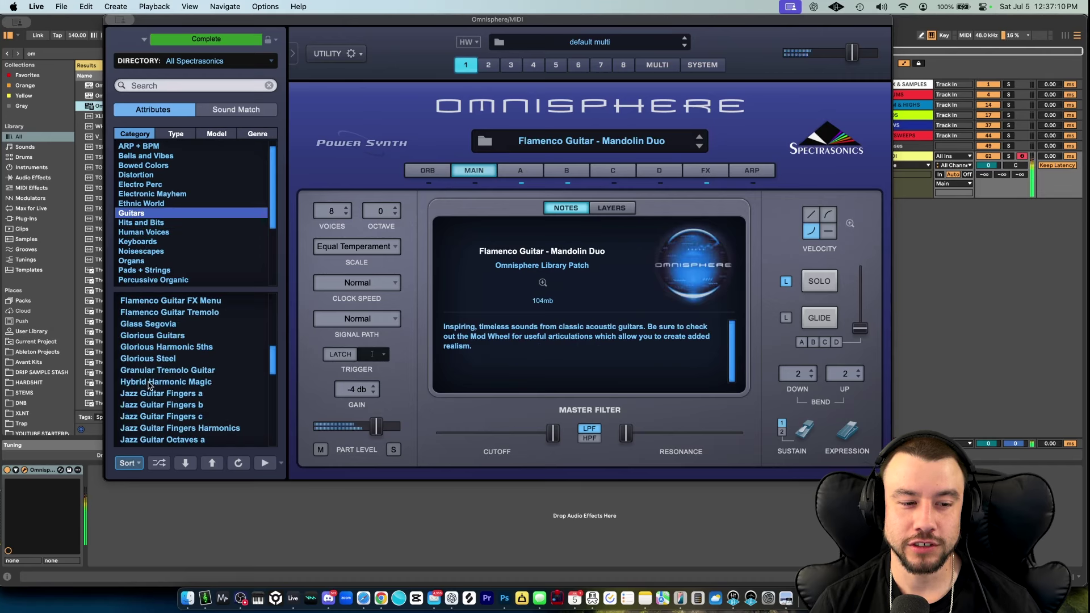
pyautogui.click(175, 403)
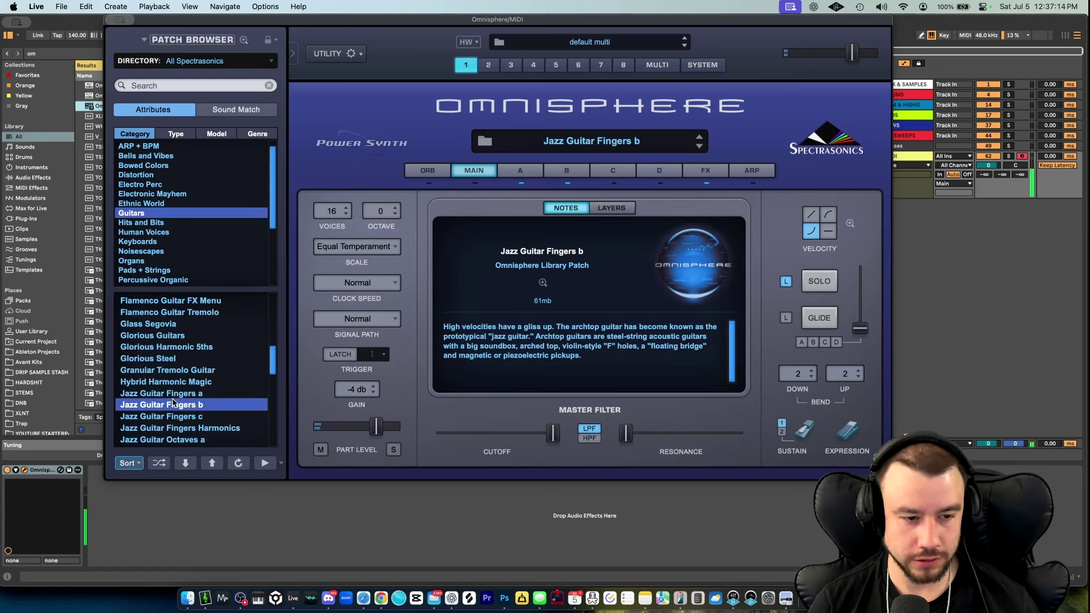
pyautogui.click(143, 371)
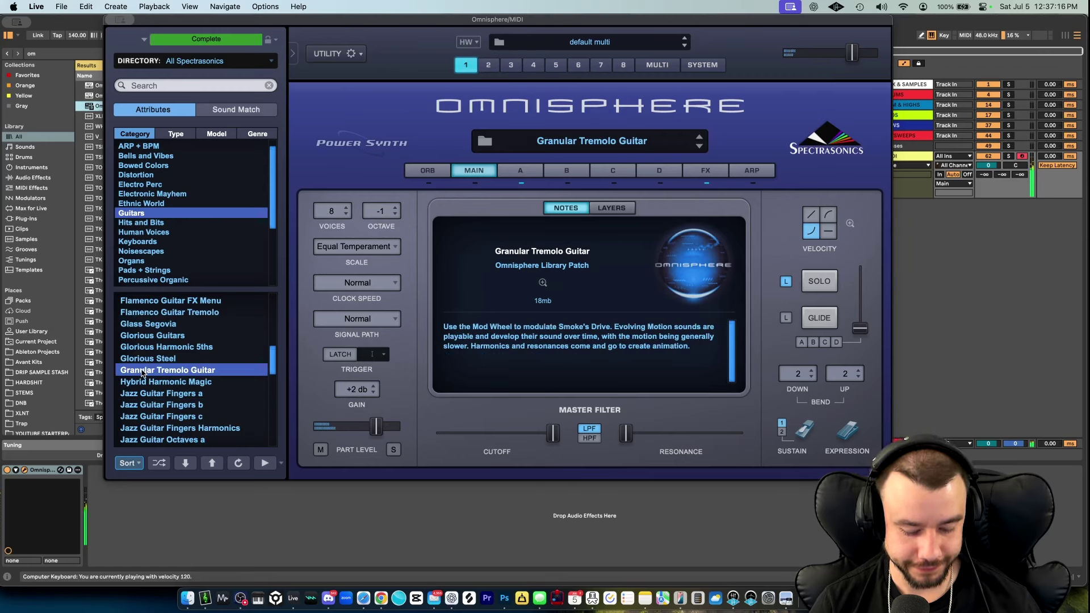
pyautogui.scroll(-5, 168, 358)
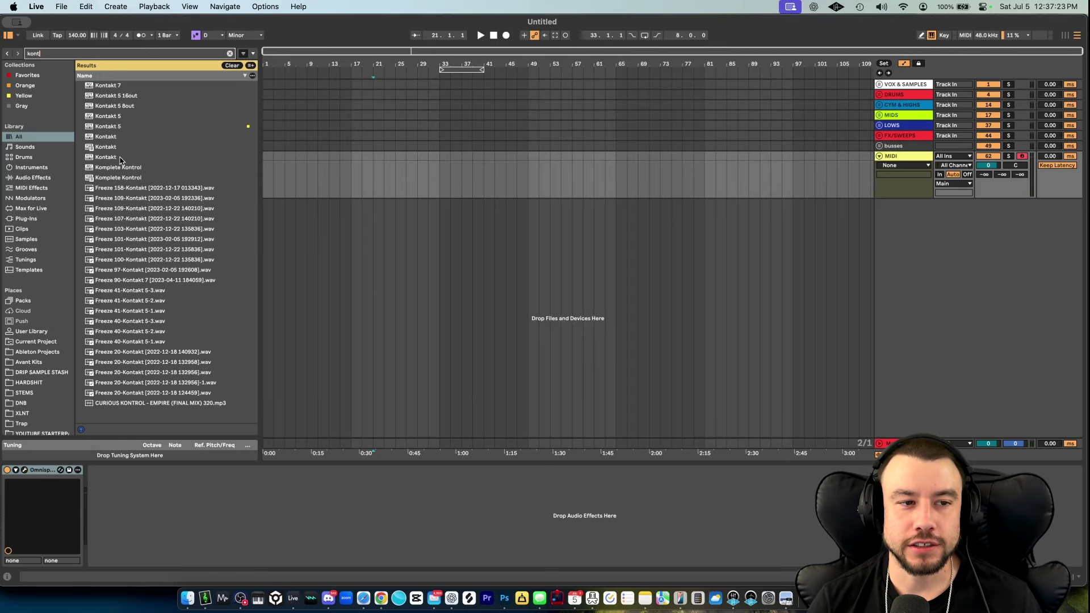
# Load Kontakt 5 on the MIDI track in place of Omnisphere and filter its database to Reed Instruments.
pyautogui.click(113, 126)
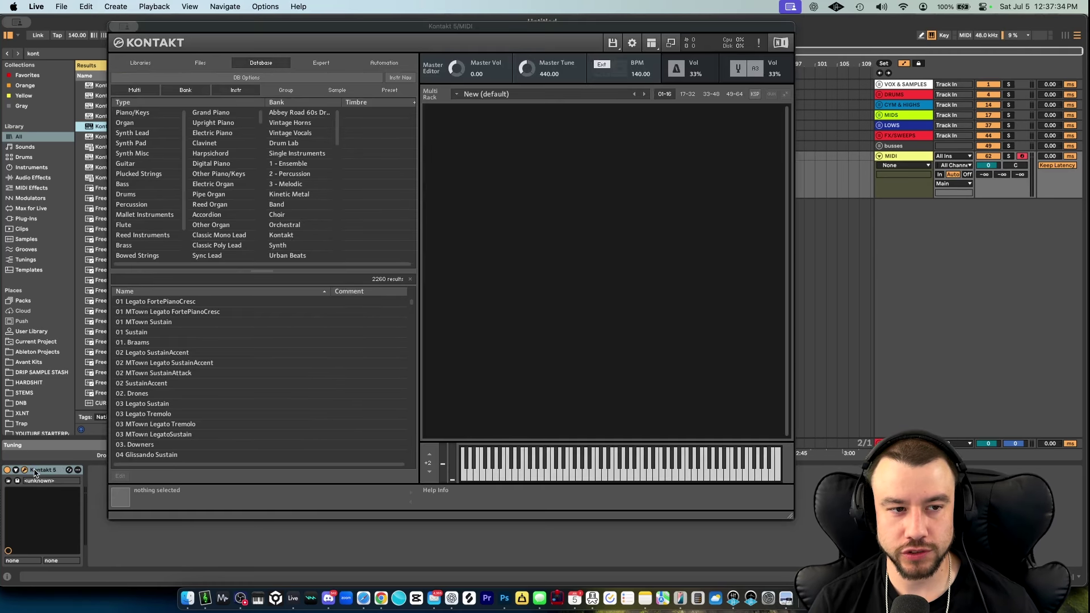
pyautogui.click(143, 235)
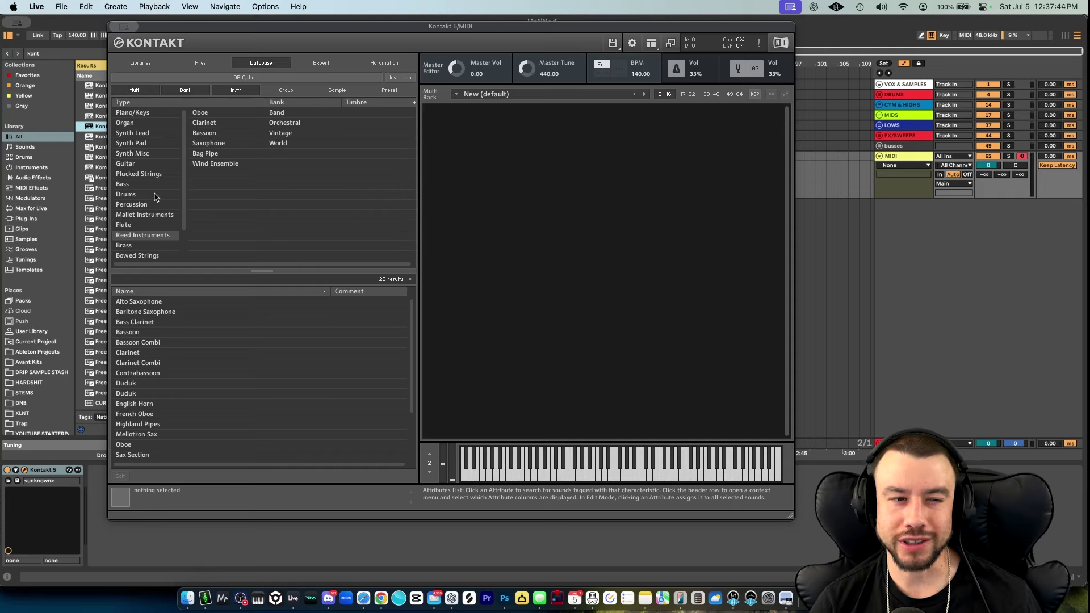
# Filter the Kontakt database to Plucked Strings and Harp, and load the Harp instrument.
pyautogui.click(134, 173)
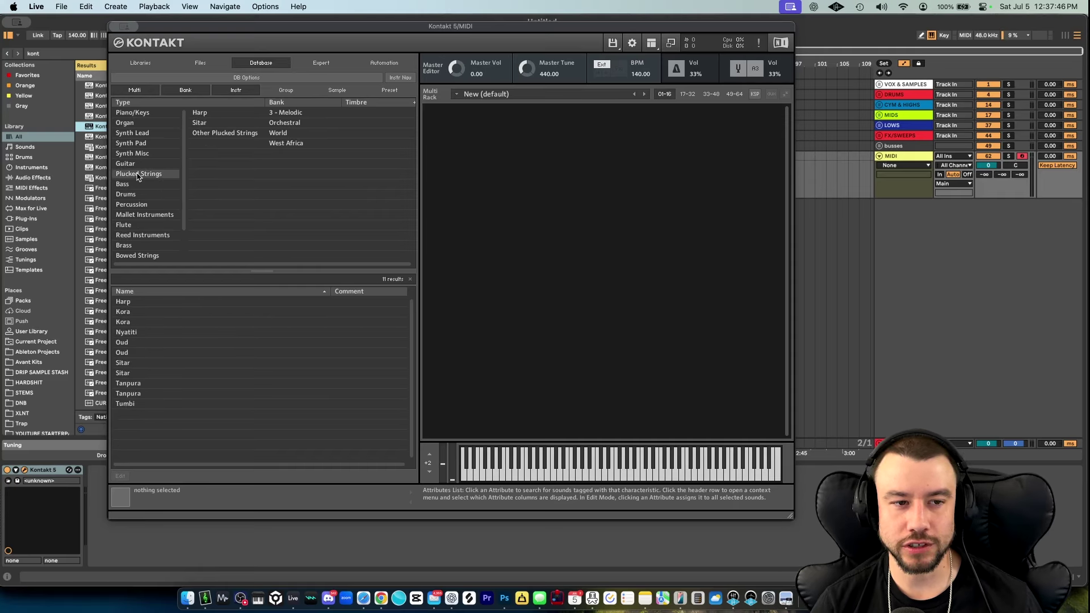
pyautogui.click(206, 114)
pyautogui.doubleClick(136, 305)
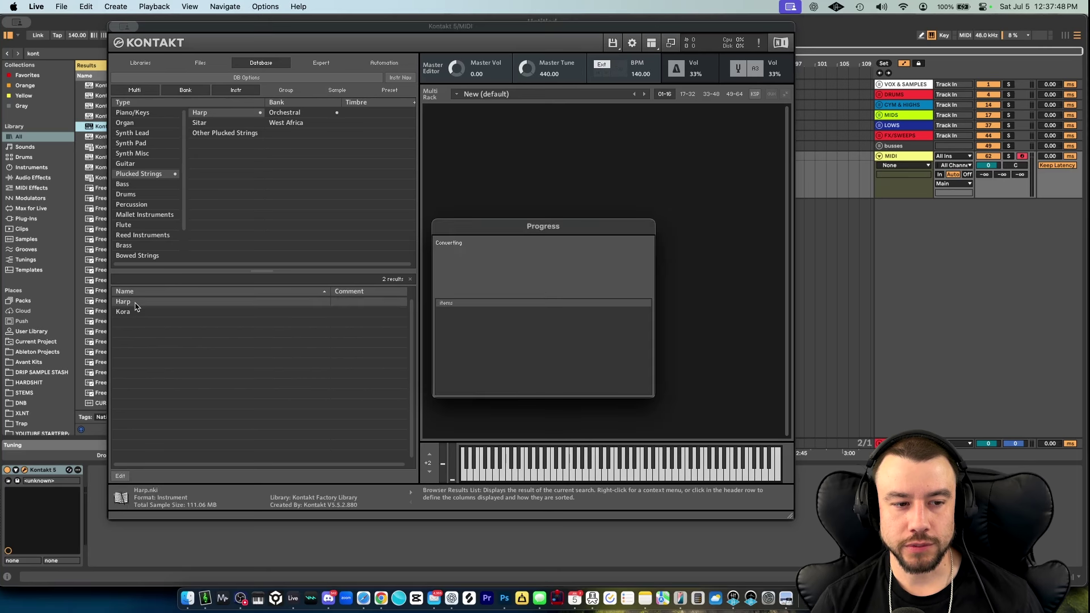
# Audition the Harp with a repeated three-note pattern, raising the computer keyboard octave to C4–D5 for higher notes.
pyautogui.press('a')
pyautogui.press('d')
pyautogui.press('g')
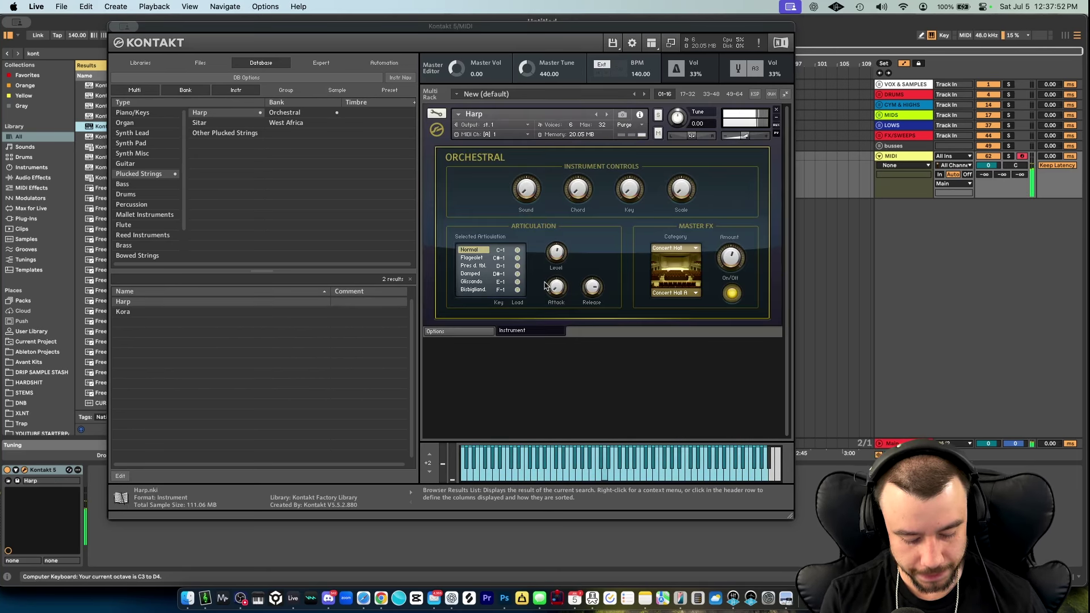
pyautogui.press('a')
pyautogui.press('d')
pyautogui.press('g')
pyautogui.press('a')
pyautogui.press('d')
pyautogui.press('g')
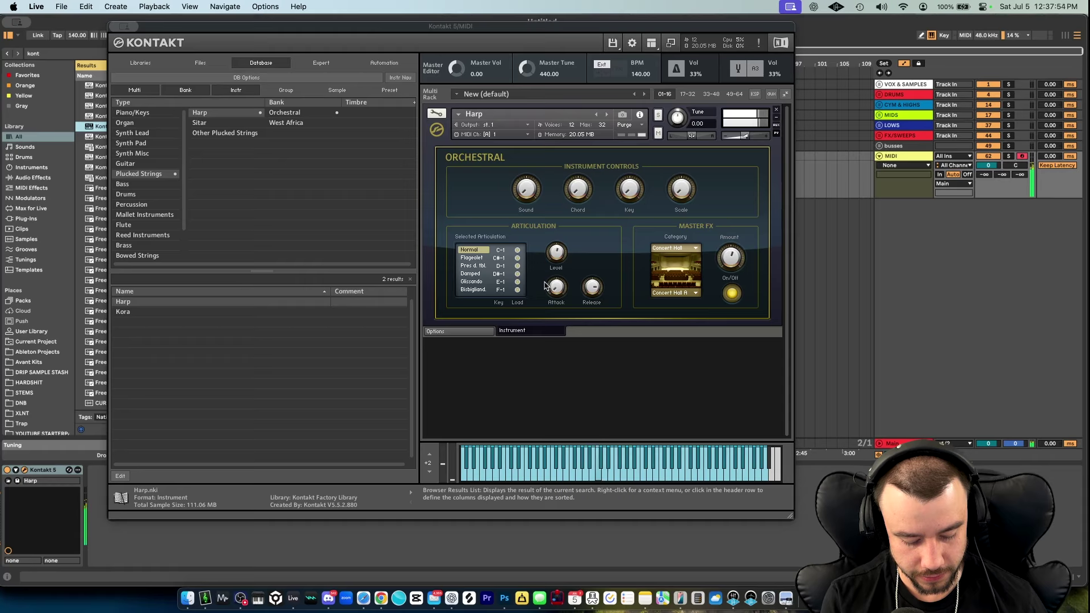
pyautogui.press('a')
pyautogui.press('d')
pyautogui.press('g')
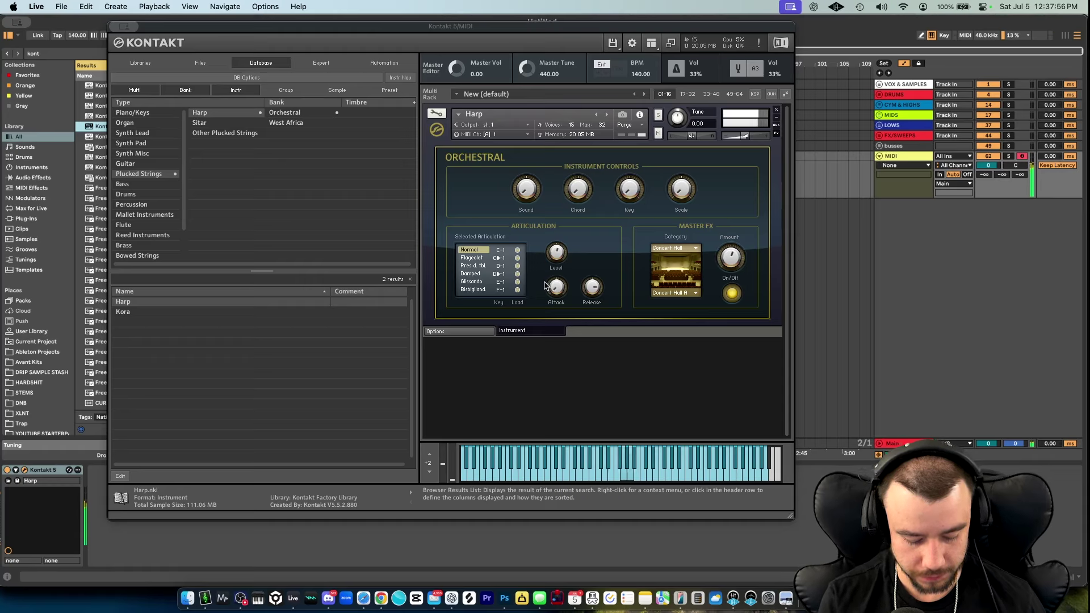
pyautogui.press('x')
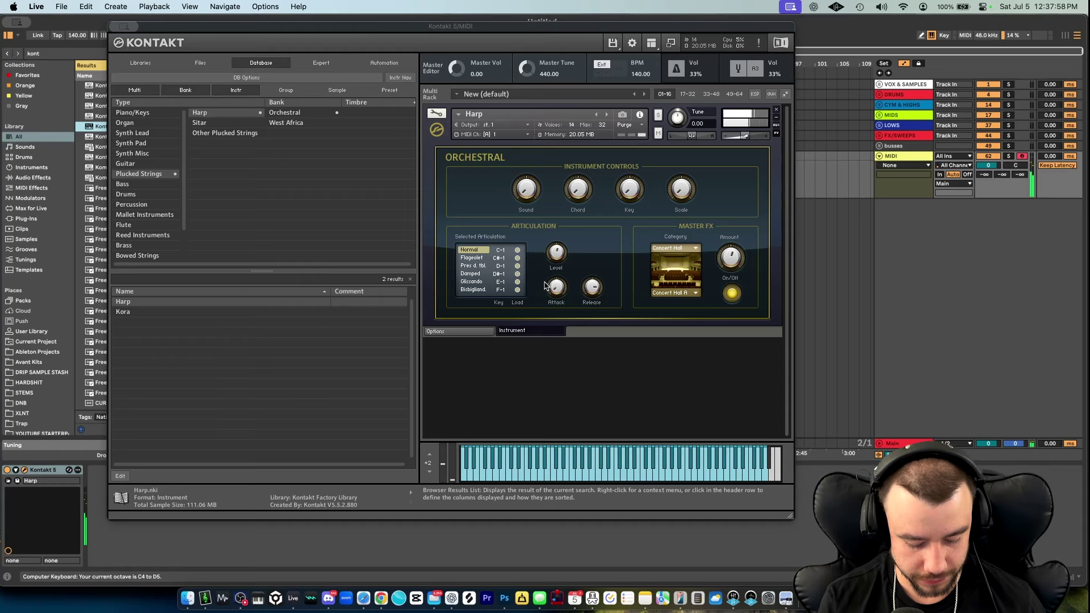
pyautogui.press('l')
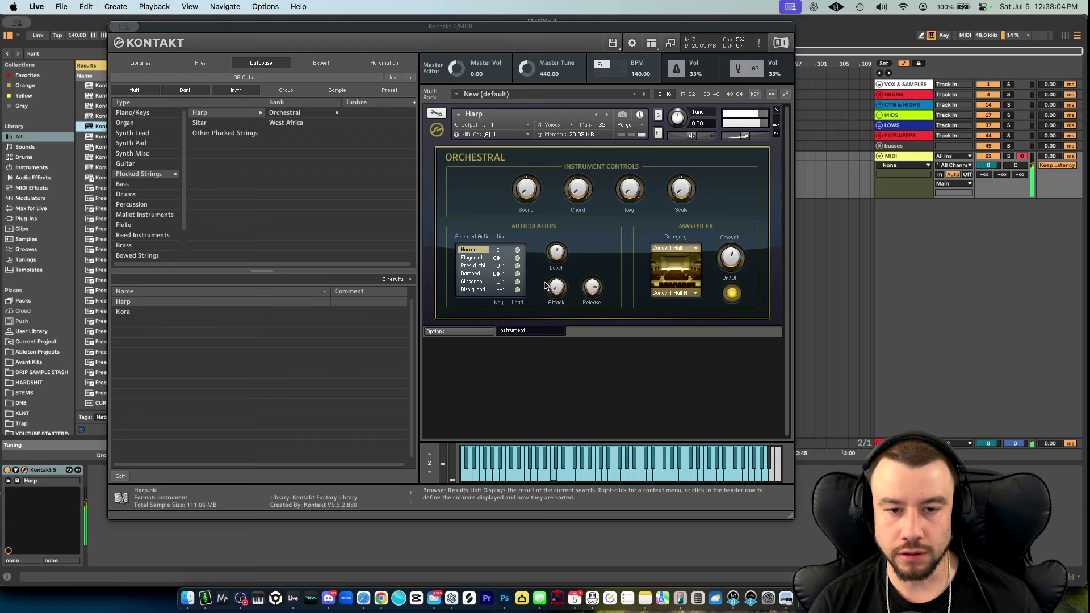
# Remove the Harp from the rack, and load and audition Clarinet from the Reed Instruments.
pyautogui.click(206, 124)
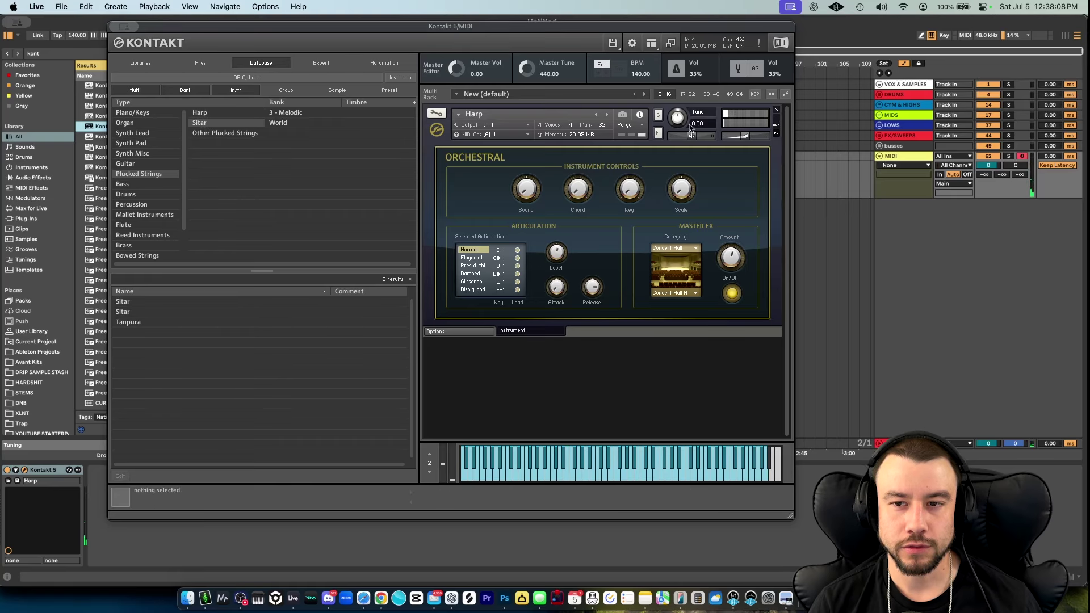
pyautogui.click(776, 109)
pyautogui.click(143, 235)
pyautogui.click(204, 122)
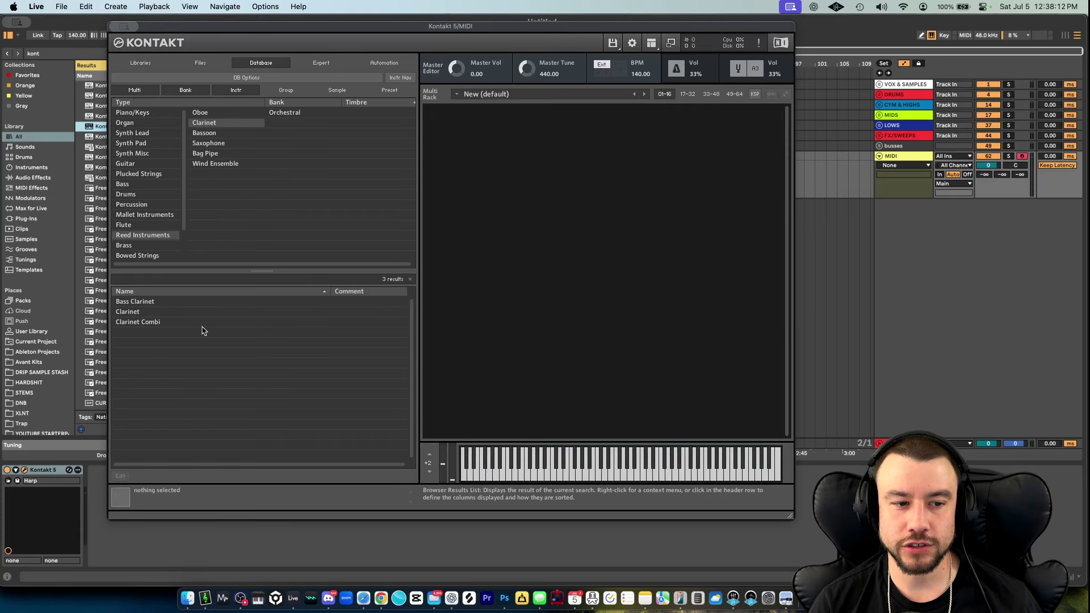
pyautogui.doubleClick(159, 313)
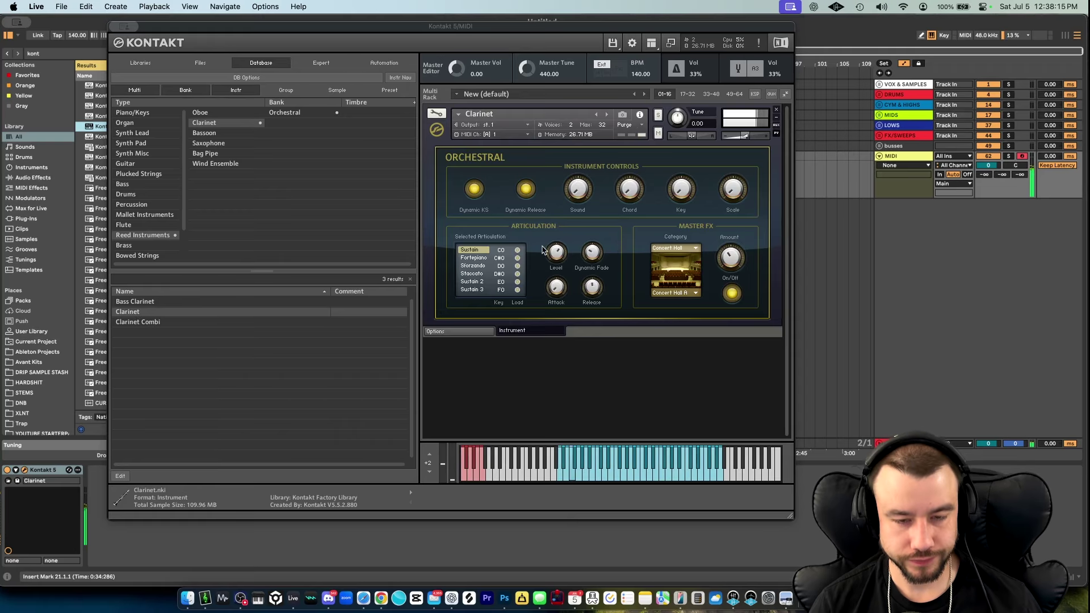
pyautogui.scroll(-1, 139, 230)
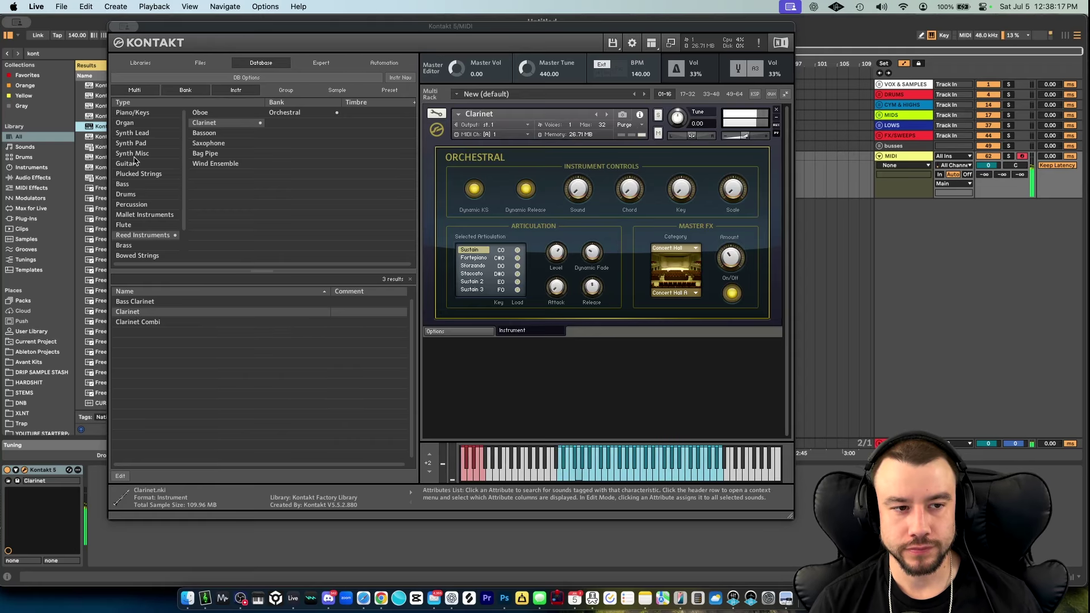
# Clear the Clarinet and load Trumpet Ensemble from the Brass Ensemble category of Brass.
pyautogui.press('Delete')
pyautogui.moveTo(132, 51); pyautogui.dragTo(339, 69)
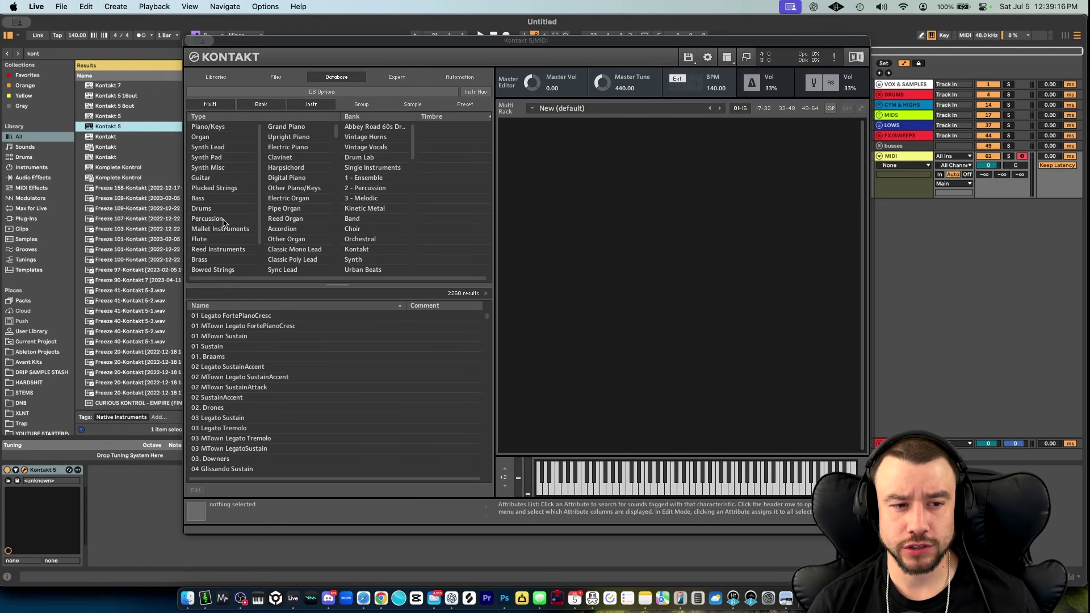
pyautogui.click(211, 261)
pyautogui.click(290, 167)
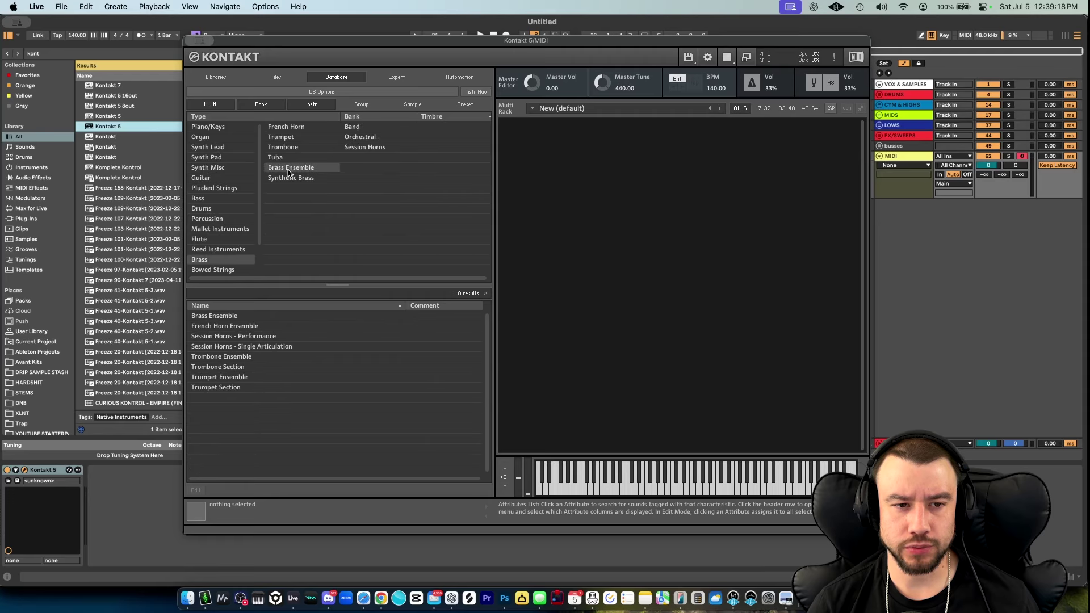
pyautogui.click(220, 378)
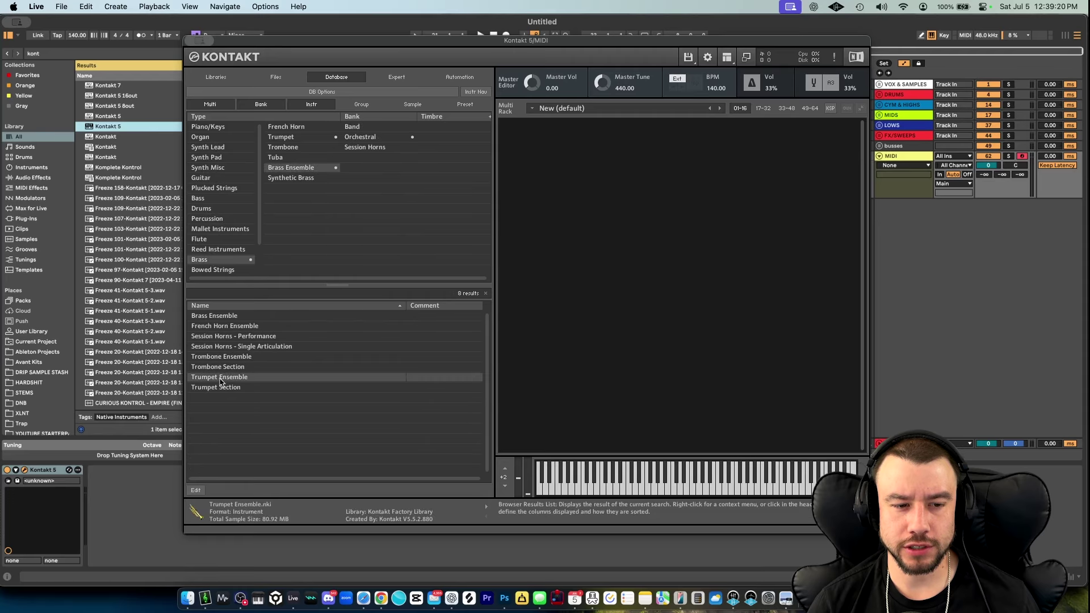
pyautogui.click(206, 357)
pyautogui.doubleClick(225, 380)
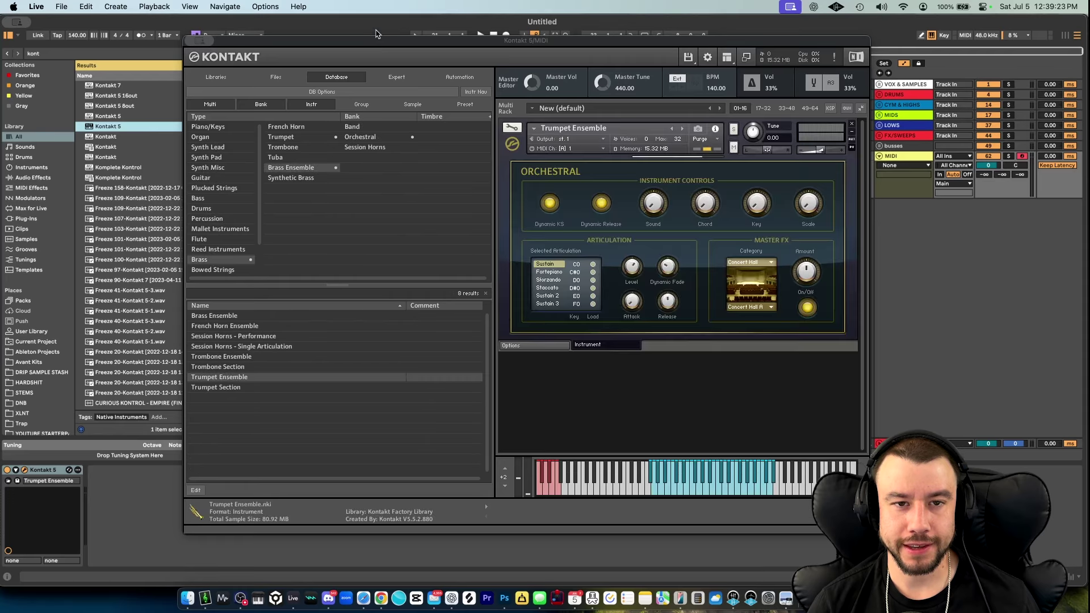
# Lower the computer keyboard octave to C0–D1 and switch the Trumpet Ensemble's articulation to Sustain 3 with its keyswitches.
pyautogui.moveTo(371, 42); pyautogui.dragTo(460, 311)
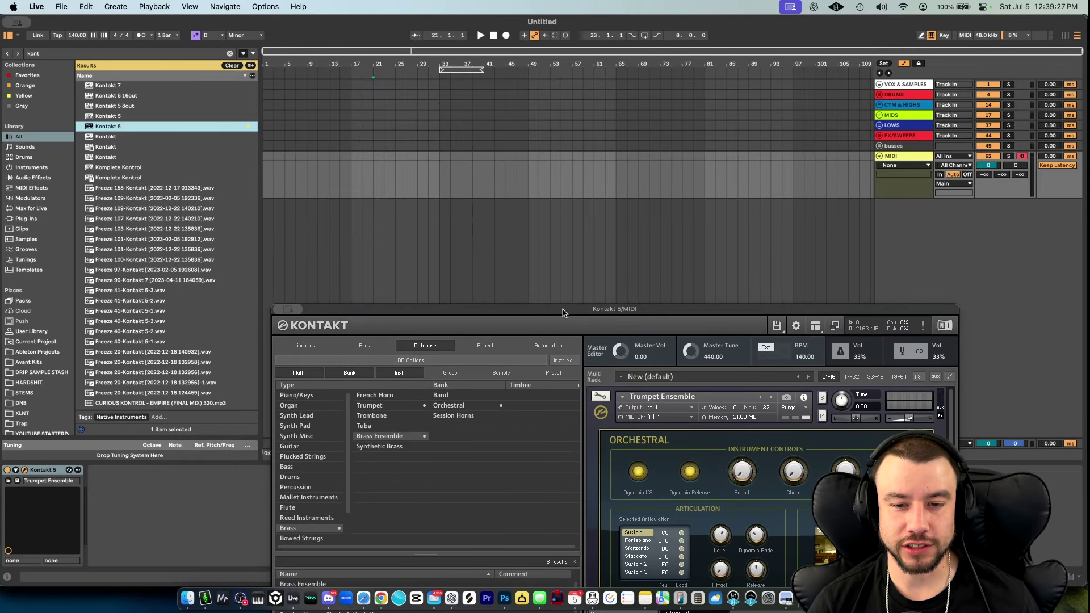
pyautogui.moveTo(564, 311); pyautogui.dragTo(422, 22)
pyautogui.press('x')
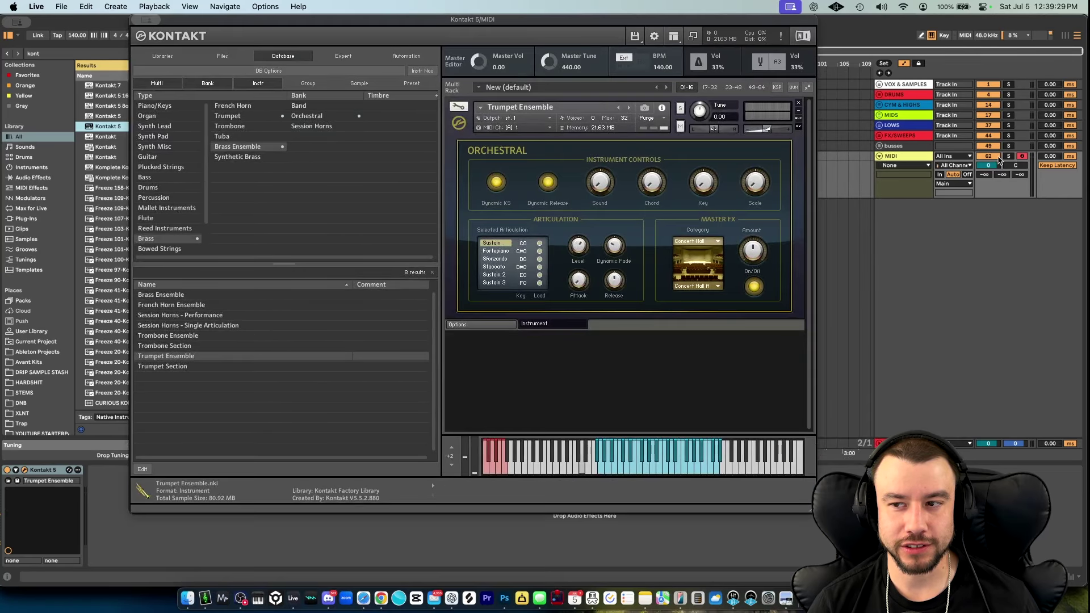
pyautogui.press('a')
pyautogui.press('x')
pyautogui.press('a')
pyautogui.press('z')
pyautogui.press('a')
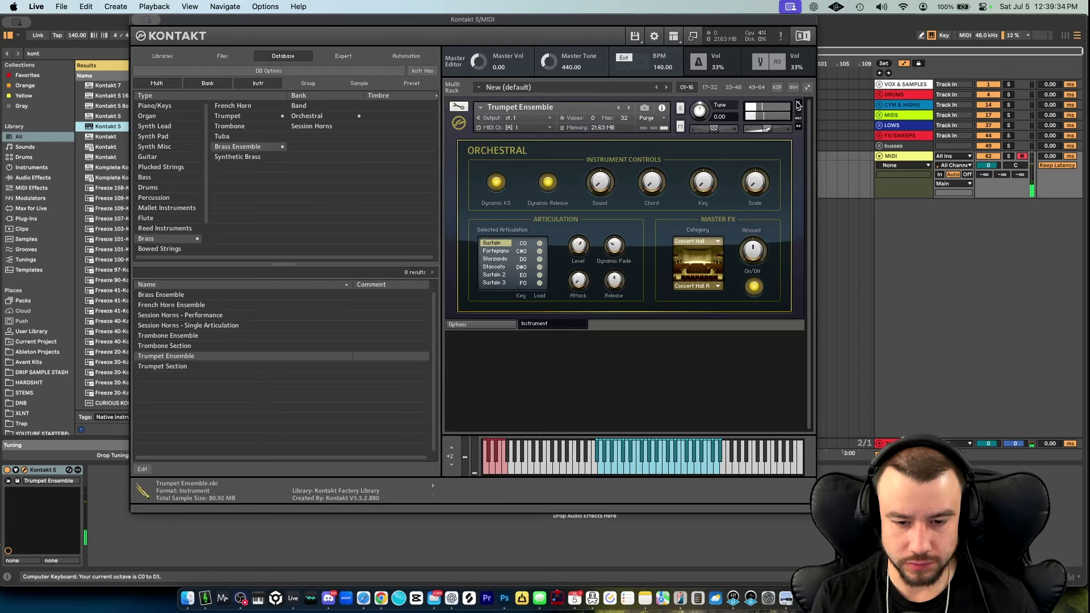
pyautogui.press('z')
pyautogui.press('z')
pyautogui.press('d')
pyautogui.press('f')
# Raise the computer keyboard octave back into the playable range and audition the Trumpet Ensemble with a short melody.
pyautogui.press('x')
pyautogui.press('x')
pyautogui.press('x')
pyautogui.press('g')
pyautogui.press('l')
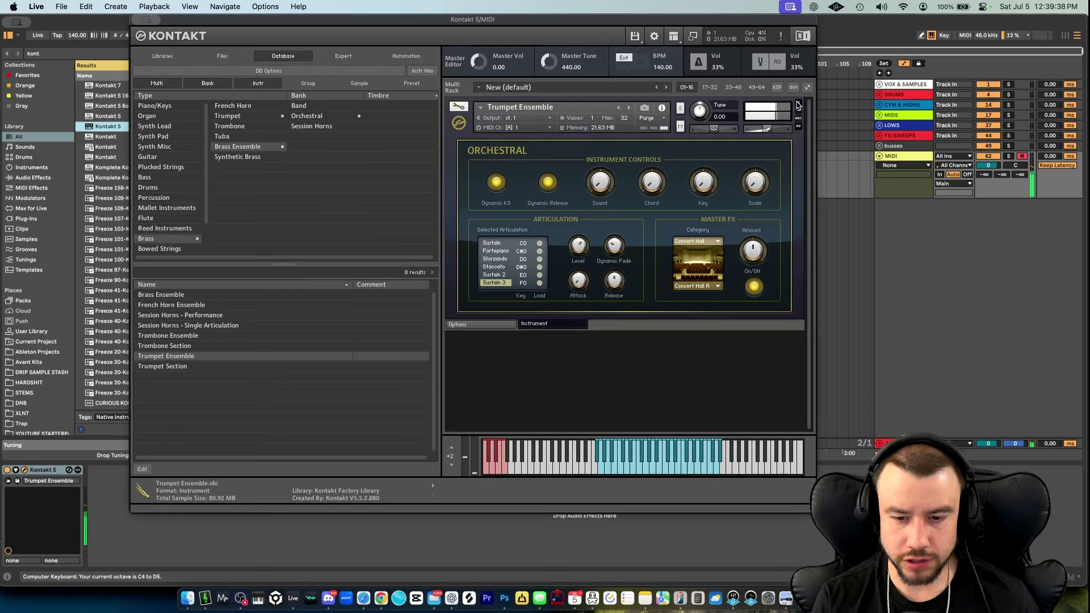
pyautogui.press('h')
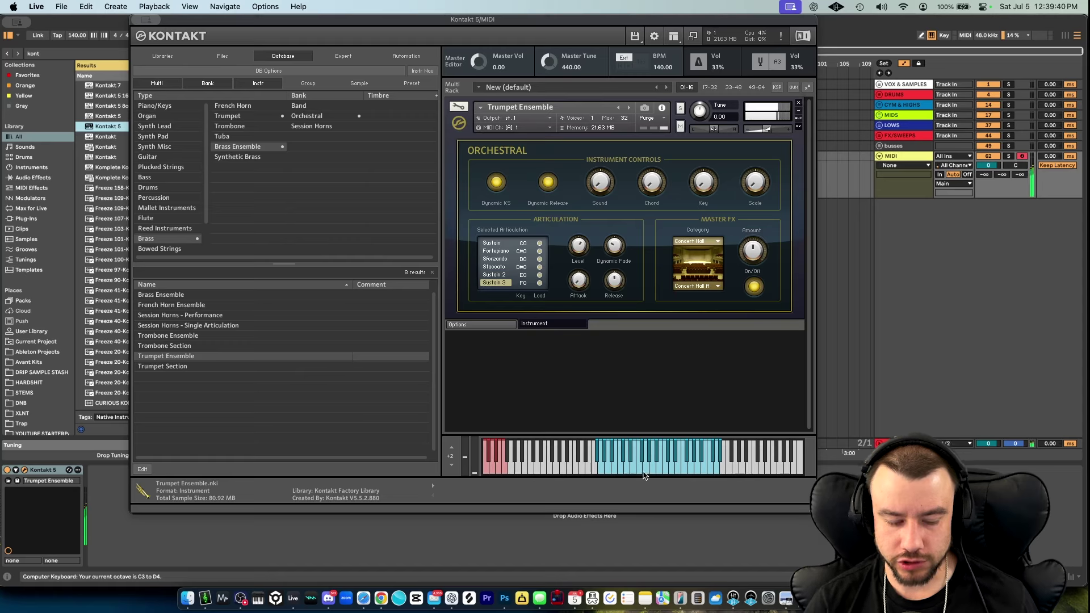
pyautogui.press('j')
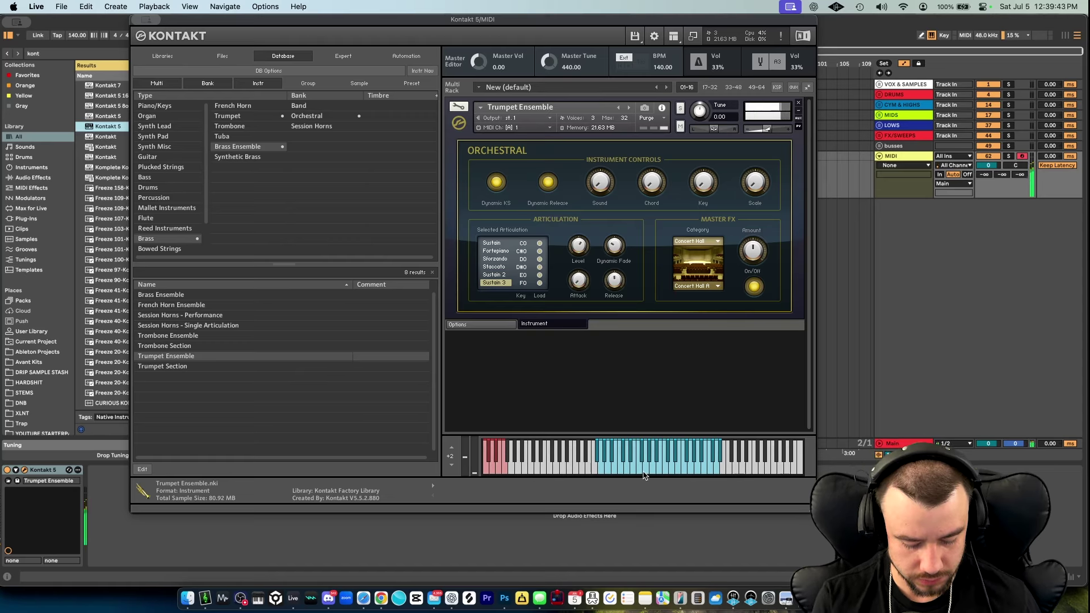
pyautogui.press('s')
pyautogui.press('h')
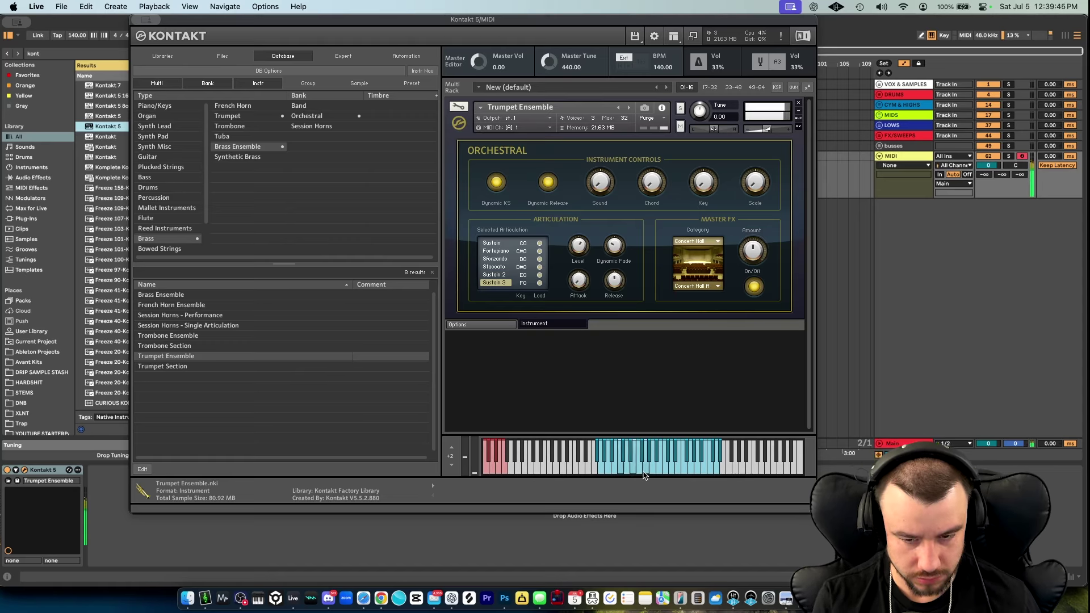
# Play a repeating phrase on the Trumpet Ensemble with its Sustain 3 articulation.
pyautogui.press('a')
pyautogui.press('d')
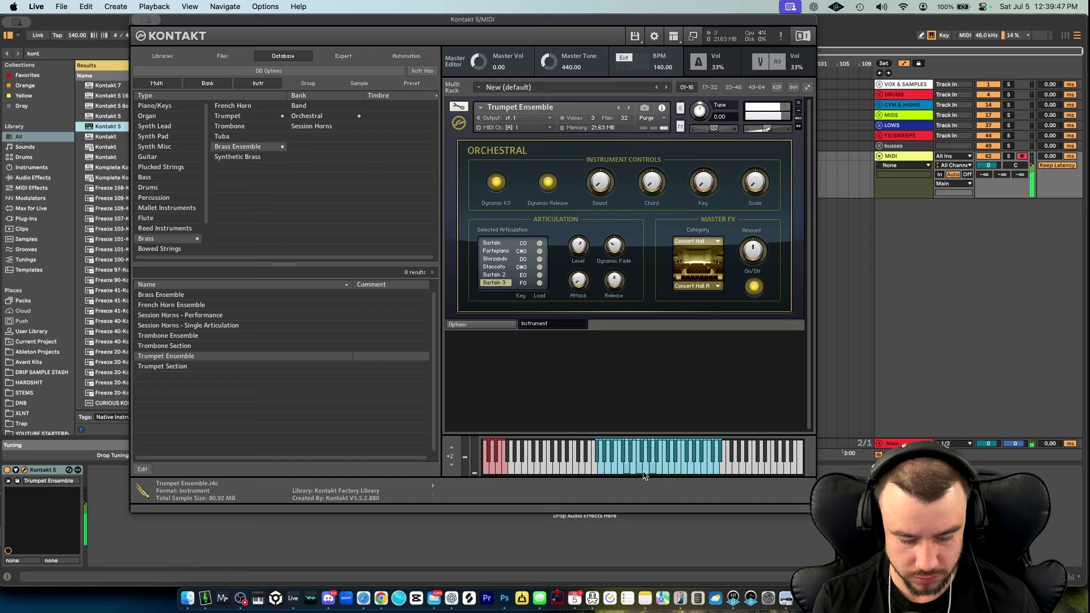
pyautogui.press('a')
pyautogui.press('d')
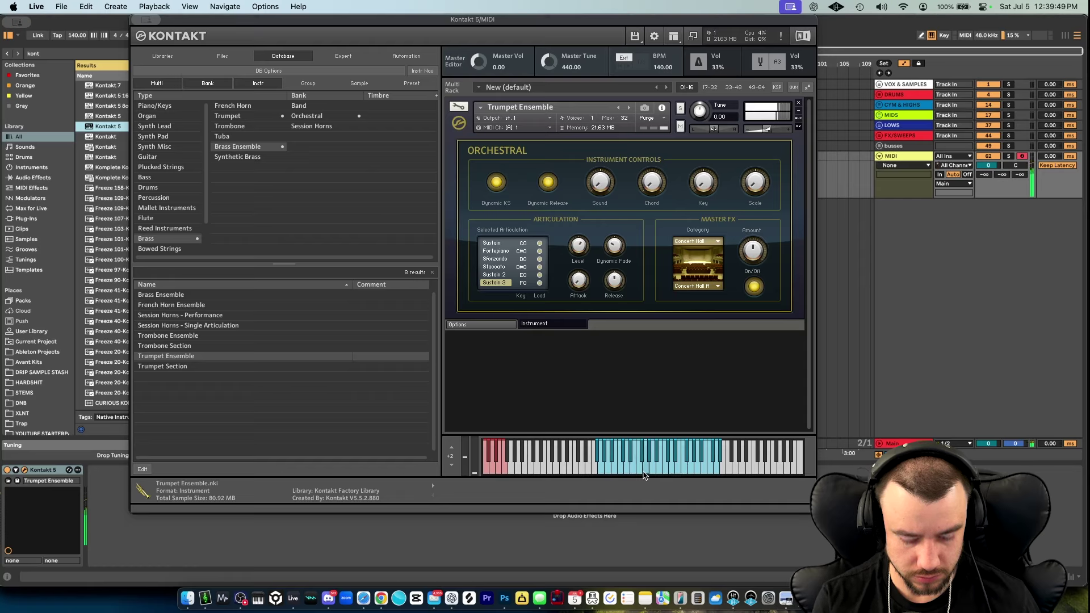
pyautogui.press('h')
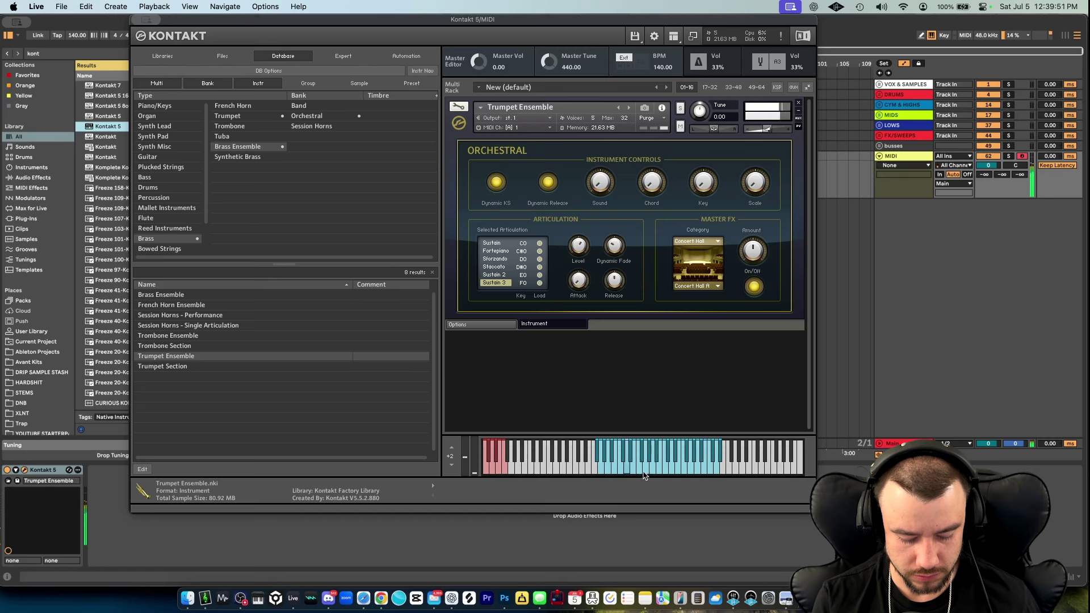
pyautogui.press('a')
pyautogui.press('d')
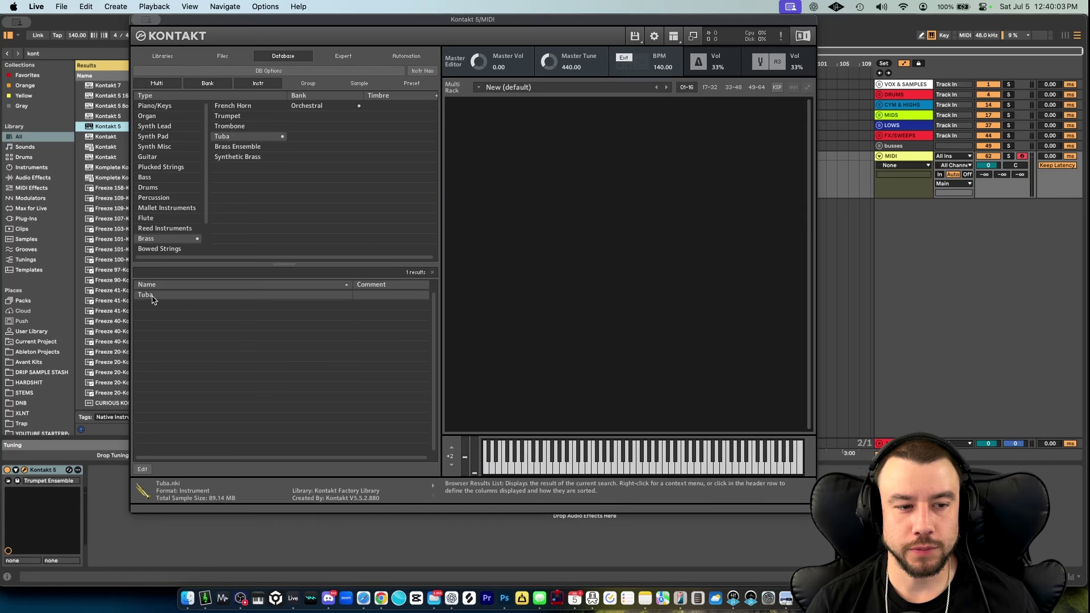
# Load Tuba from the Brass results, lower the computer keyboard octave to C0–D1 and audition its low notes.
pyautogui.doubleClick(152, 299)
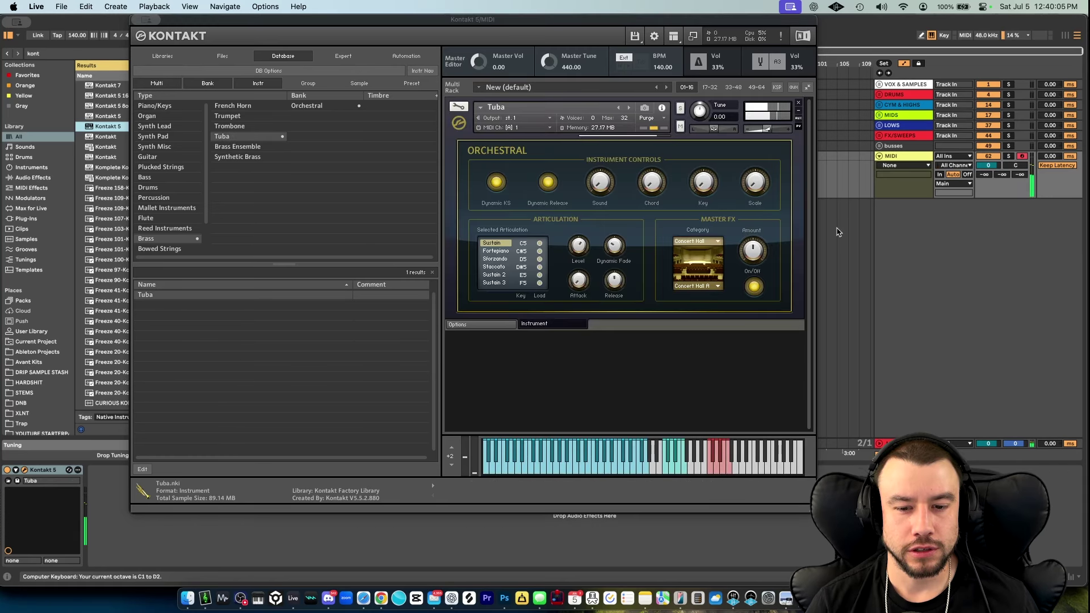
pyautogui.press('a')
pyautogui.press('z')
pyautogui.press('a')
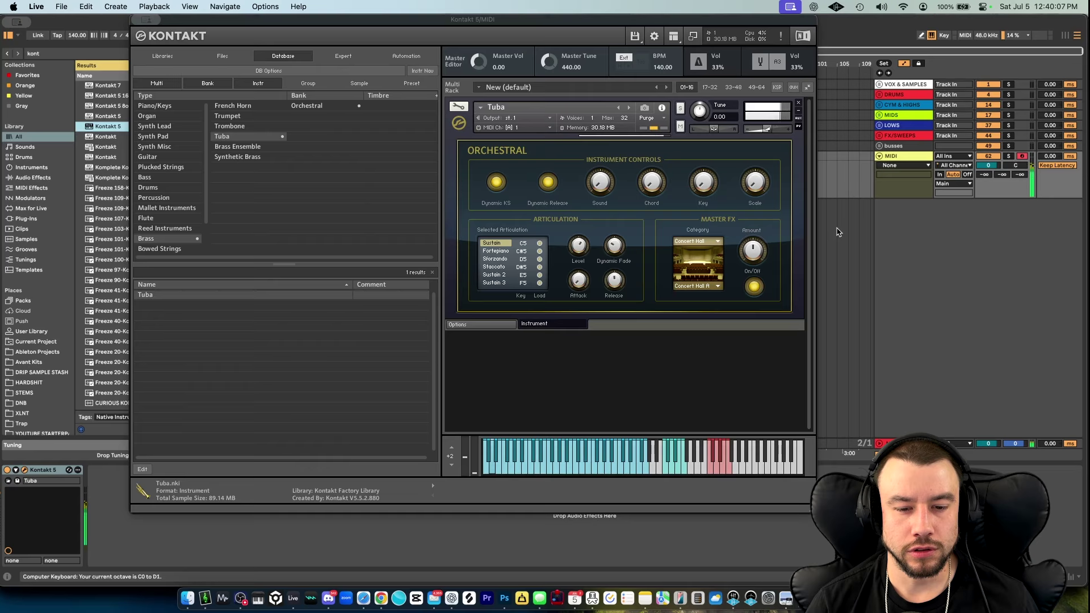
pyautogui.press('a')
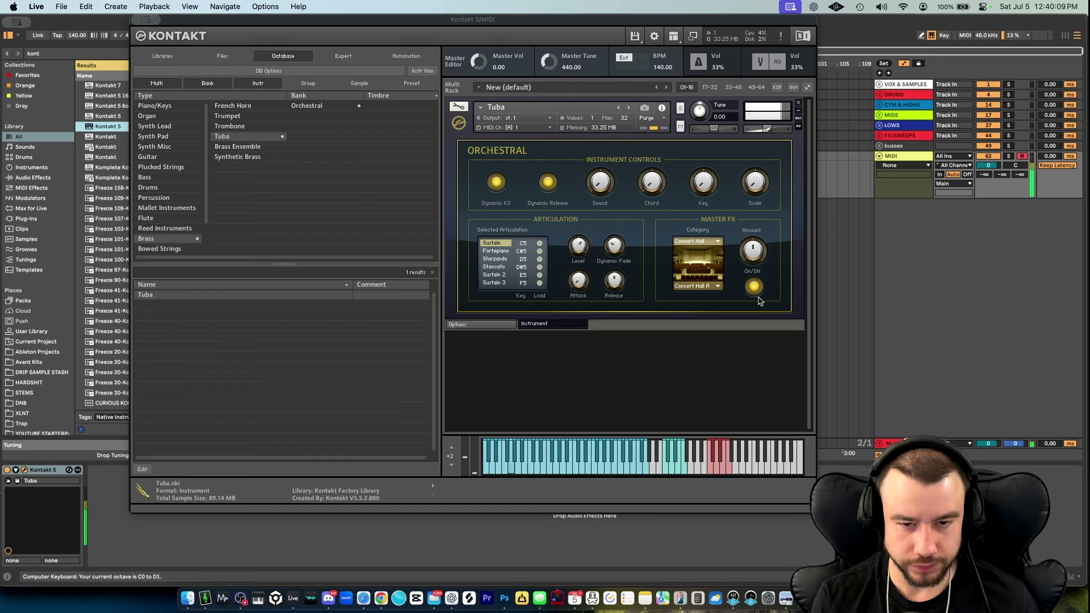
pyautogui.press('a')
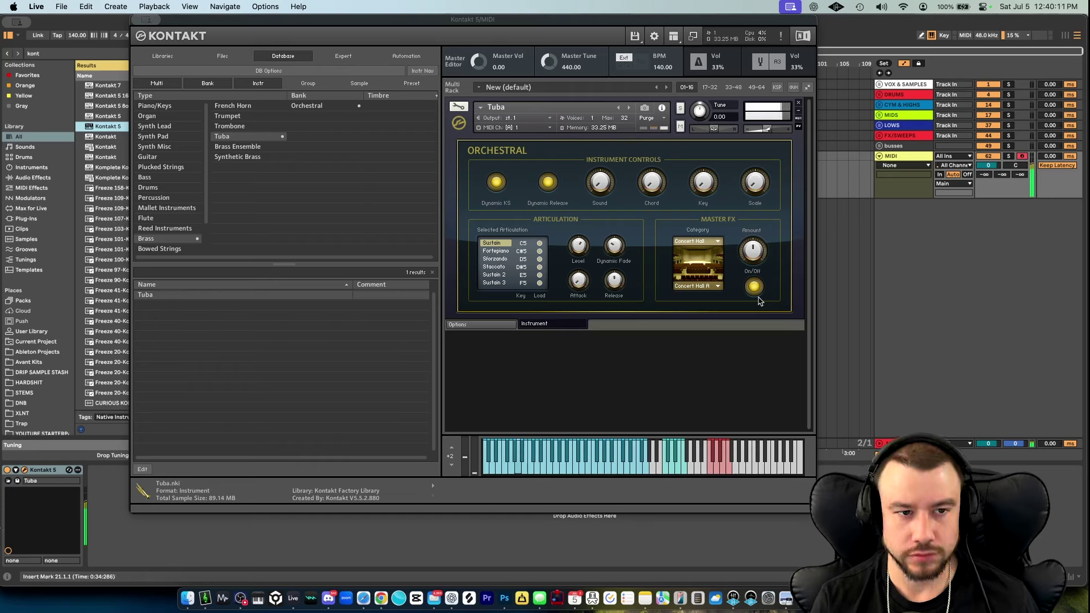
# Browse the Plucked Strings, Guitar, Piano/Keys and Vocal instrument types in the Kontakt database.
pyautogui.click(147, 167)
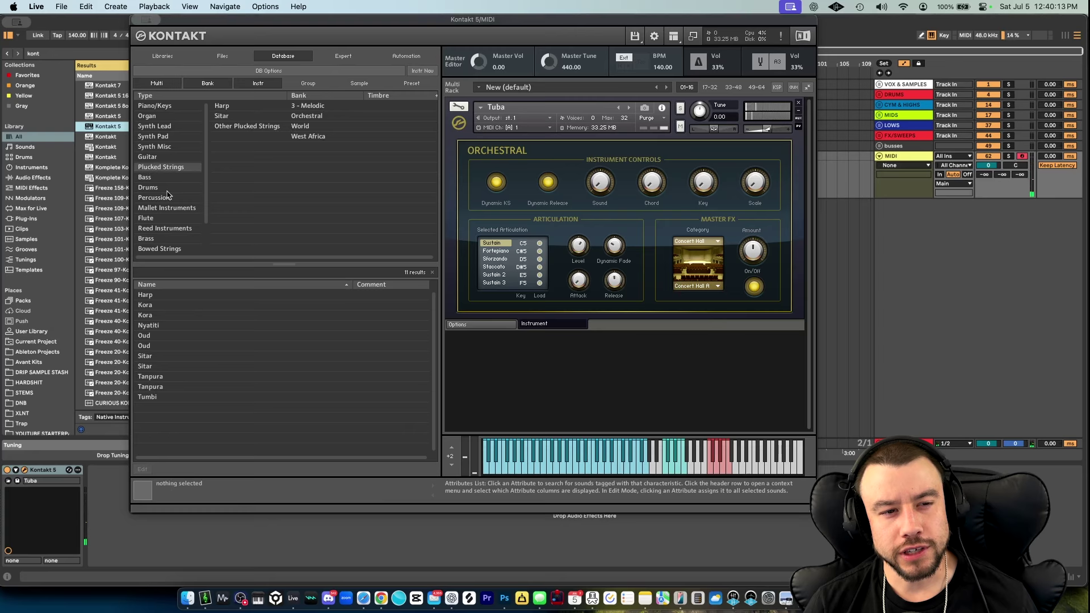
pyautogui.click(147, 157)
pyautogui.click(164, 108)
pyautogui.scroll(-1, 164, 174)
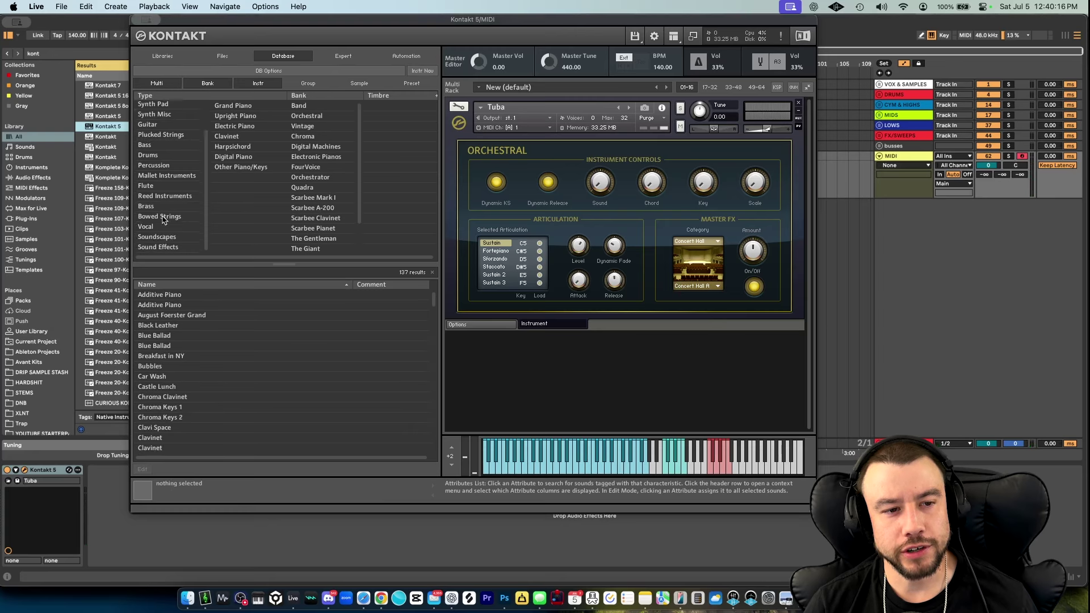
pyautogui.click(155, 228)
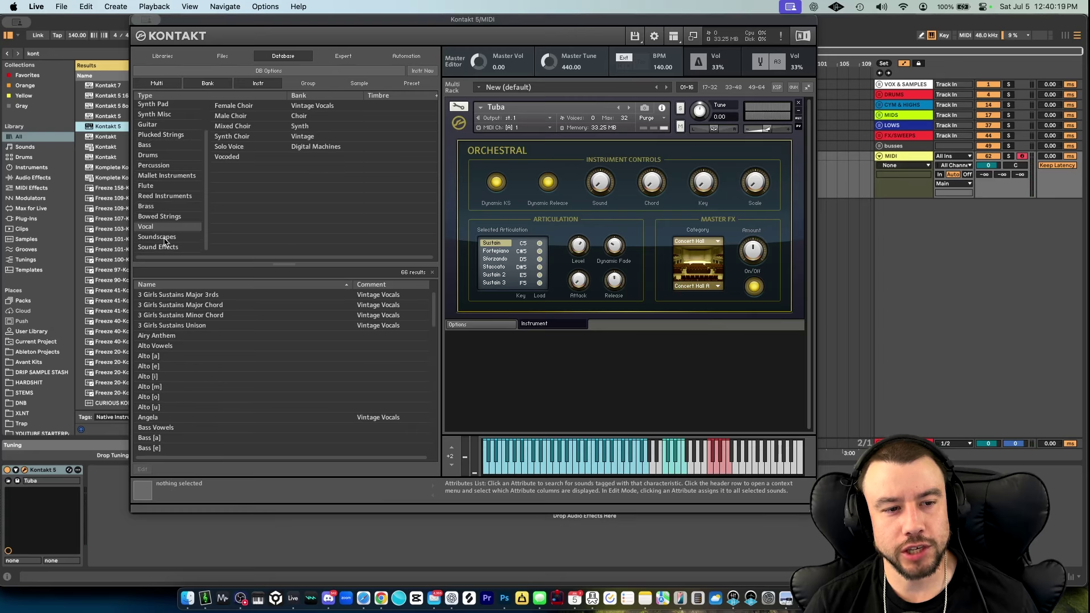
# Close the Kontakt 5 plugin window and delete the MIDI track that holds it.
pyautogui.click(146, 20)
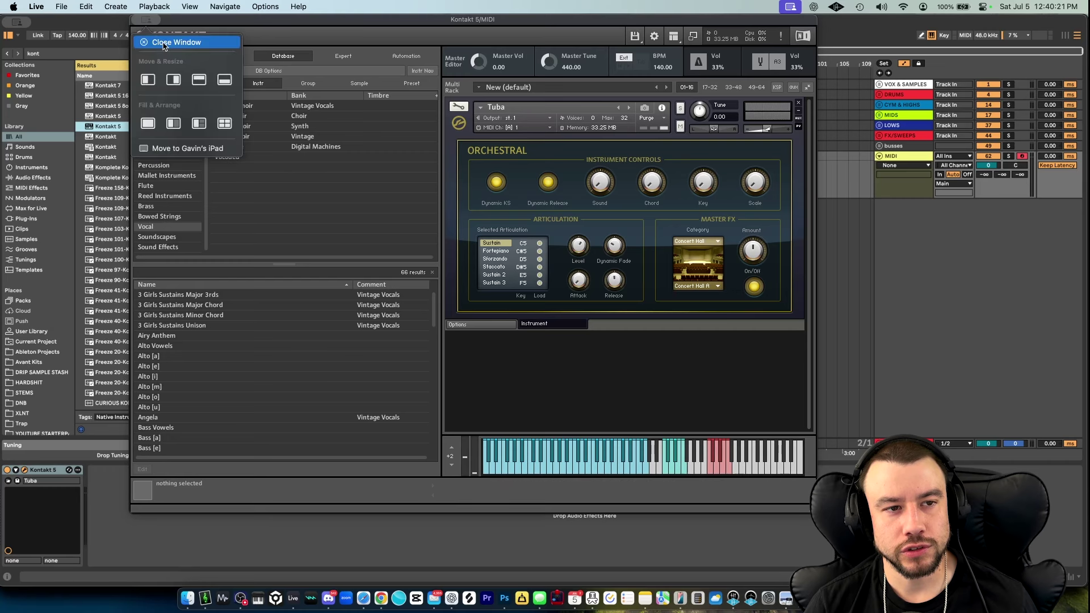
pyautogui.click(171, 41)
pyautogui.click(896, 157)
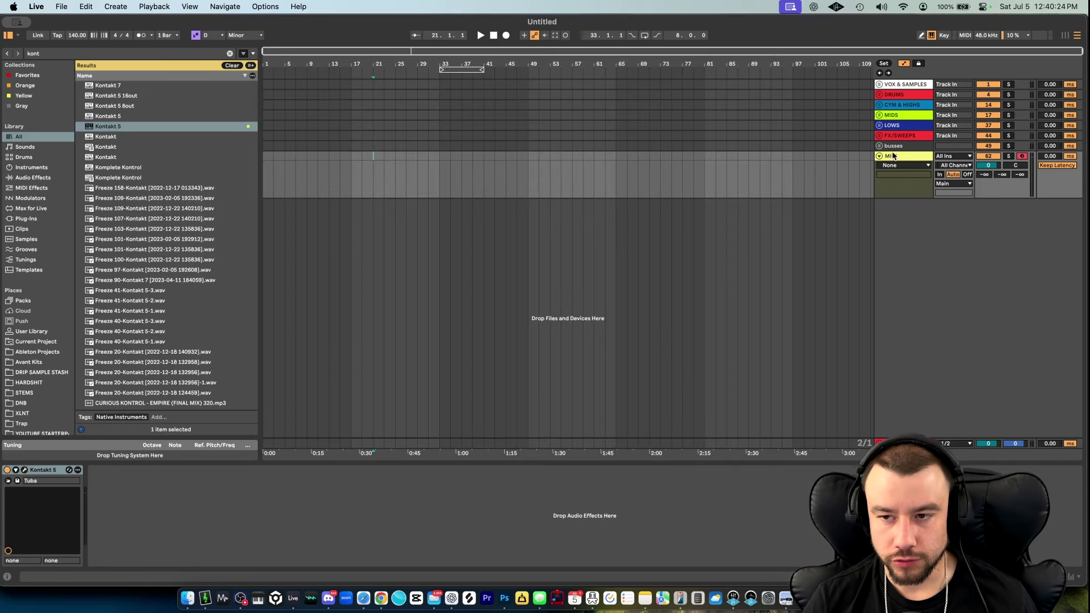
pyautogui.press('BackSpace')
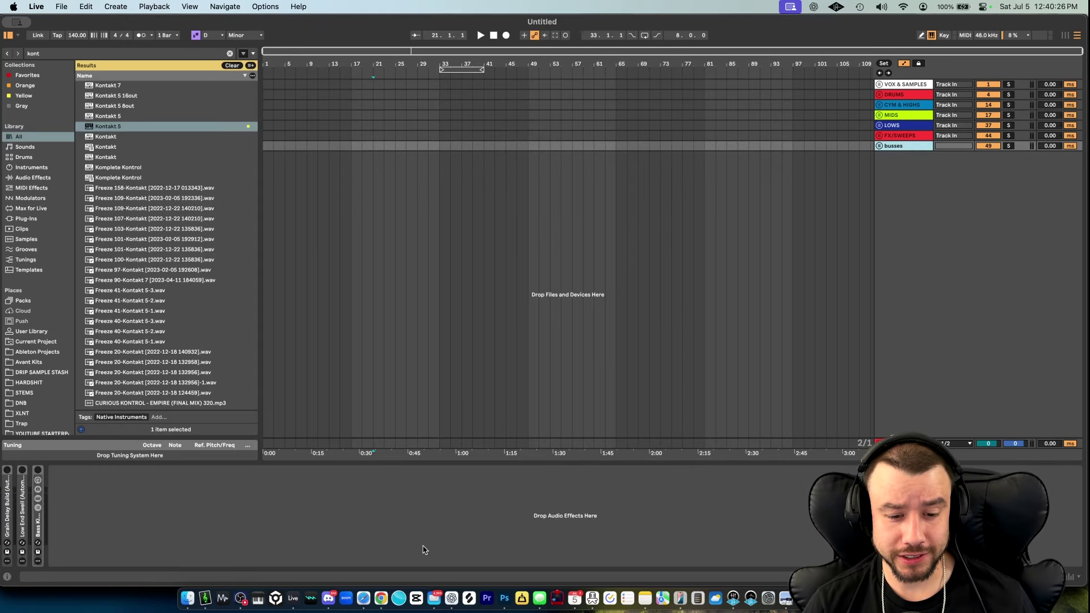
# Search the browser for "reason", create a new MIDI track and load Reason Rack Plugin Effect onto it.
pyautogui.press('super+f')
pyautogui.write('reason')
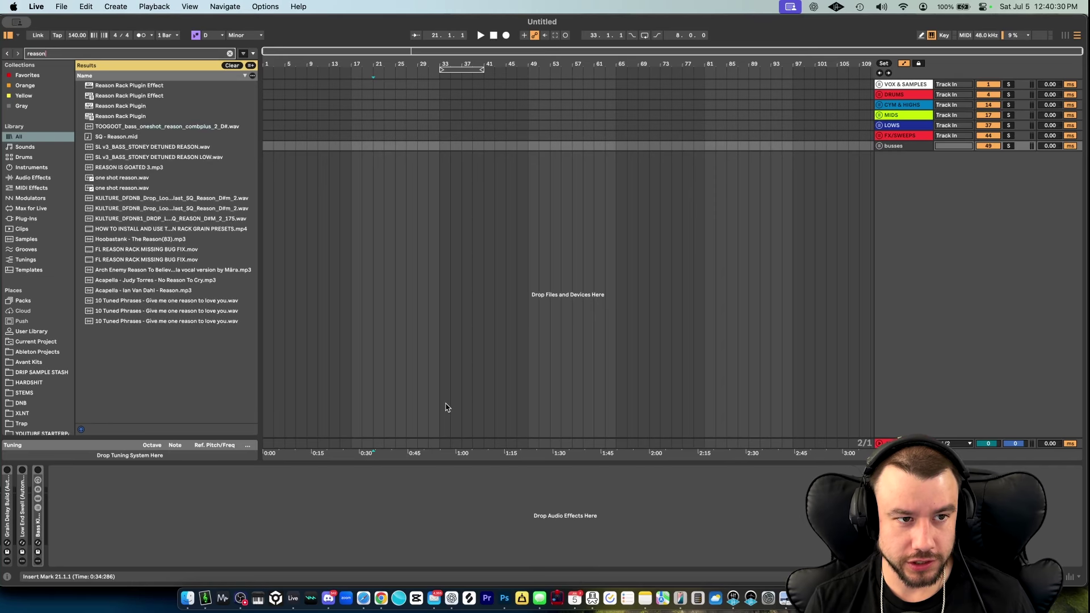
pyautogui.click(125, 96)
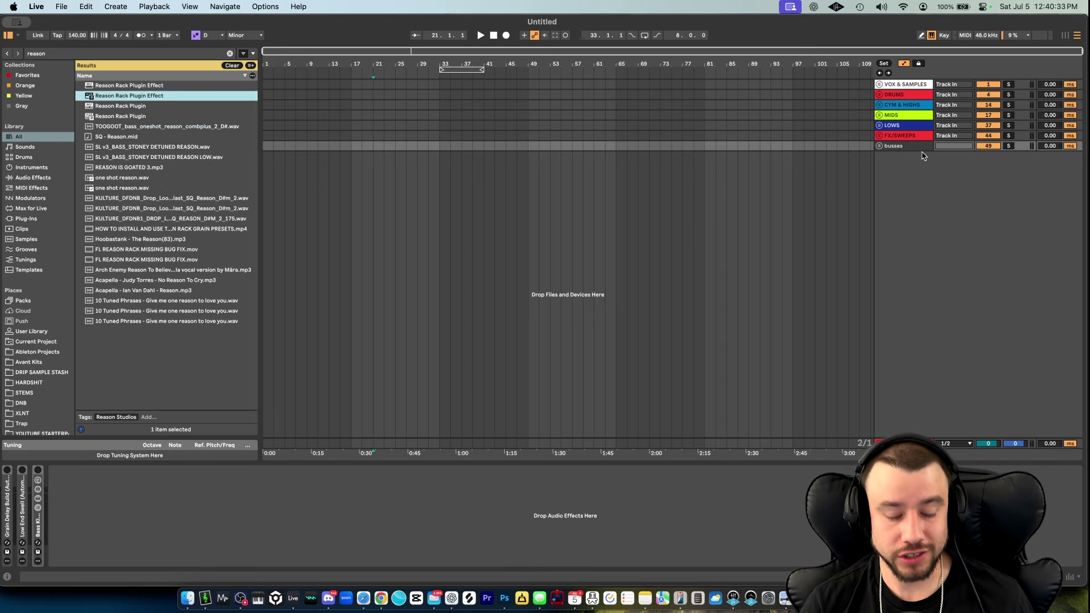
pyautogui.press('super+shift+t')
pyautogui.doubleClick(121, 95)
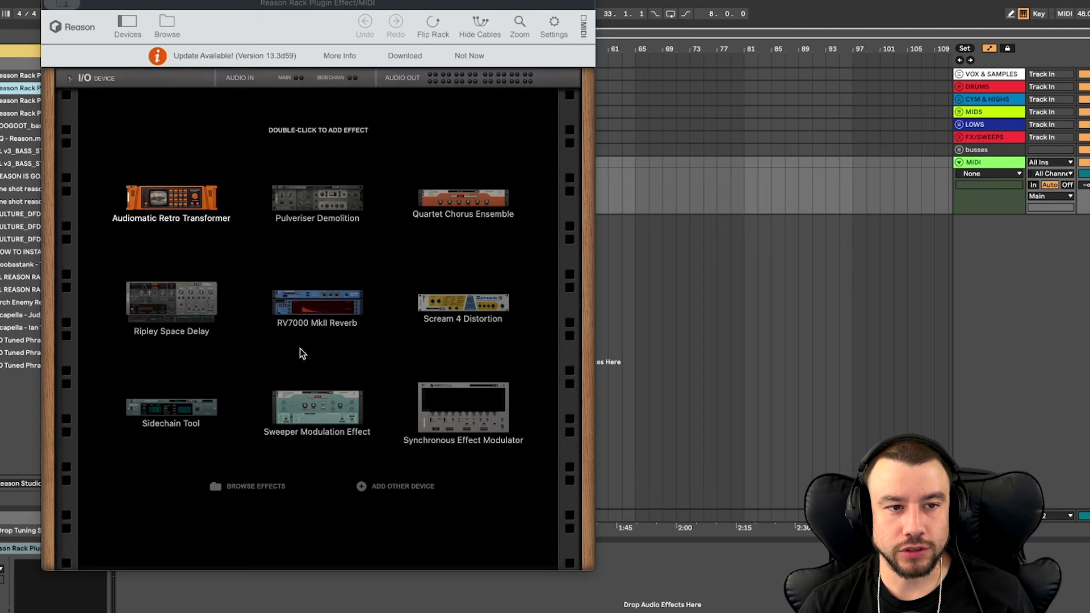
# View the list of instrument devices that can be added to the Reason rack, without adding one.
pyautogui.click(378, 486)
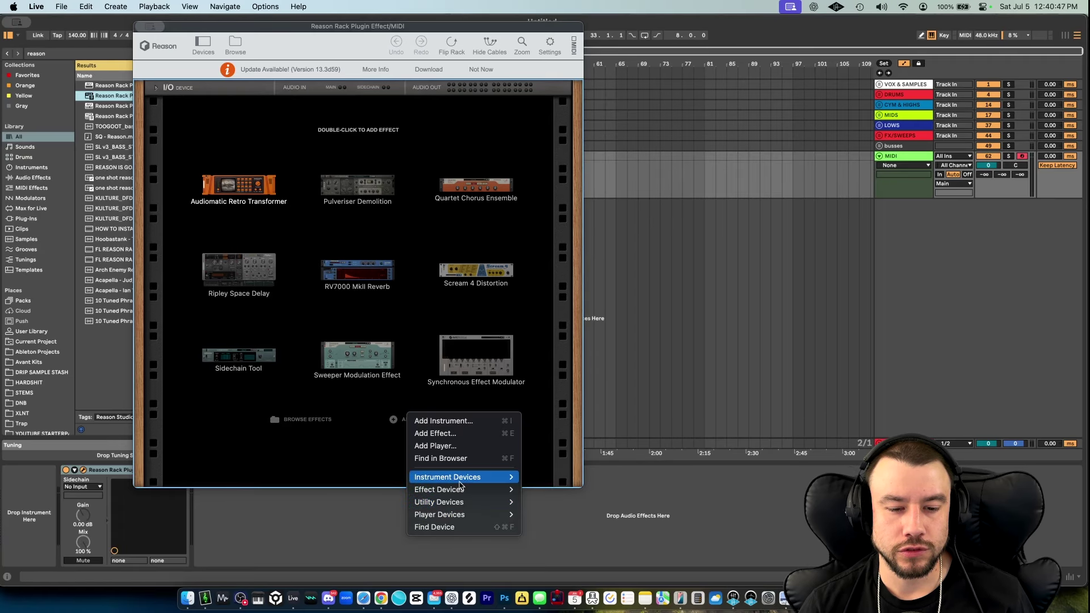
pyautogui.moveTo(459, 481)
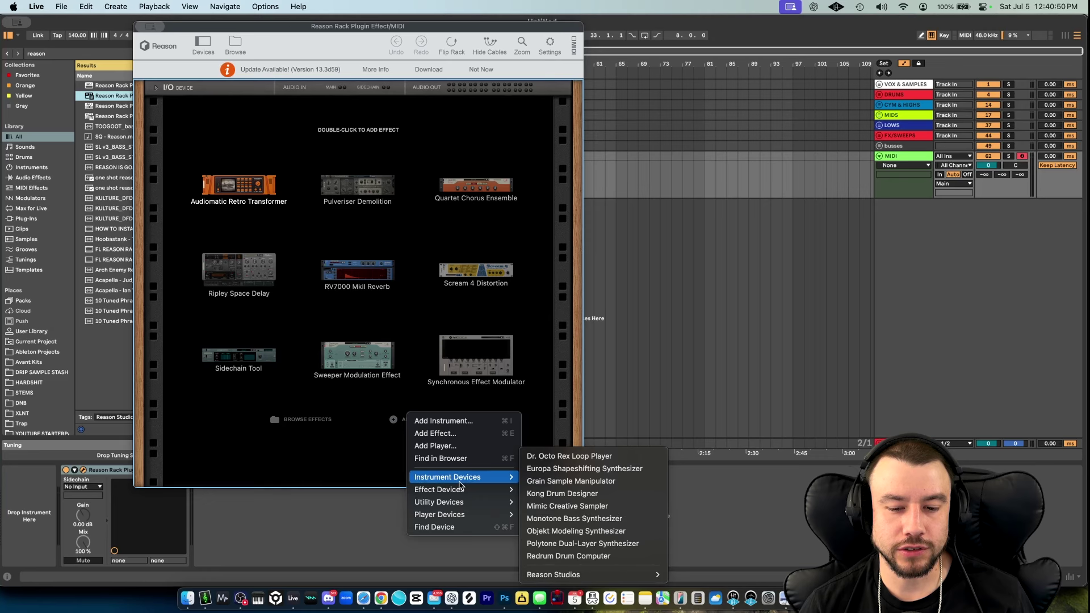
pyautogui.press('Escape')
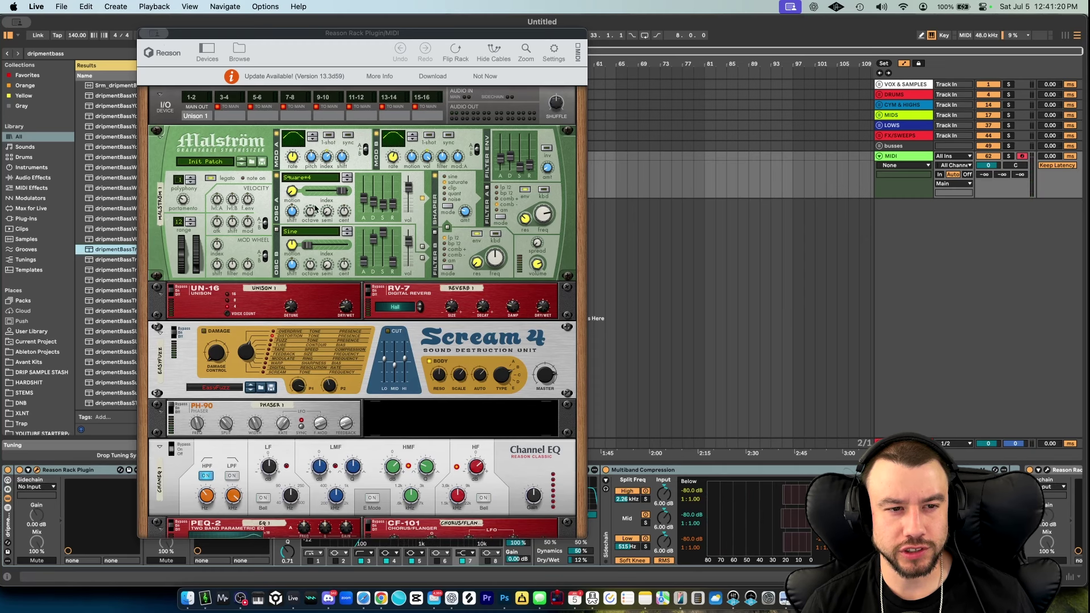
# Review the Malström rack's effects chain from the UN-16 Unison down to the MClass Compressor.
pyautogui.scroll(-2, 235, 276)
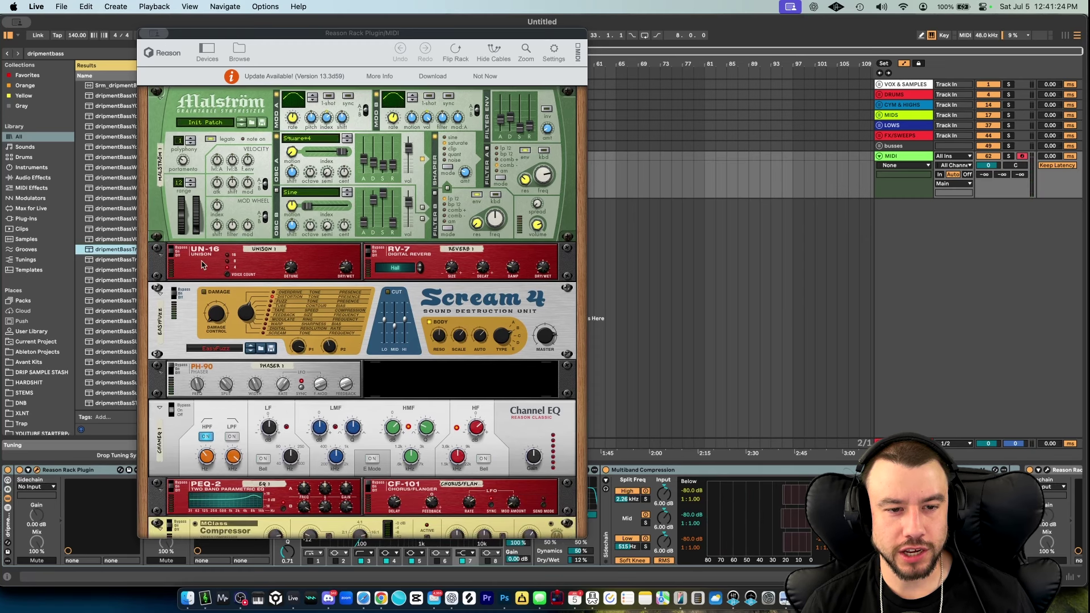
pyautogui.scroll(-5, 366, 328)
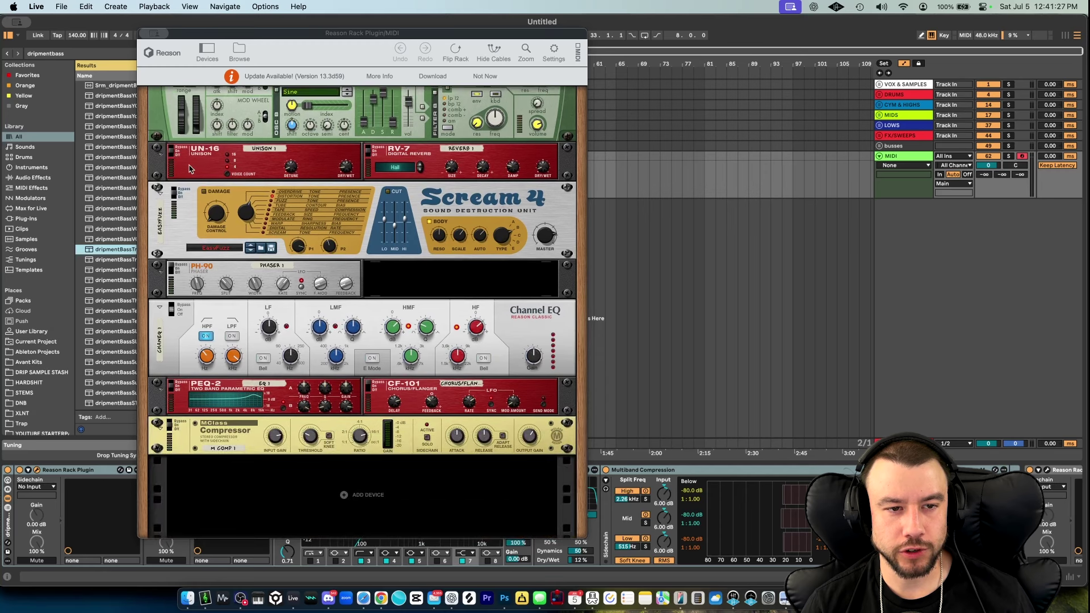
pyautogui.scroll(-2, 378, 222)
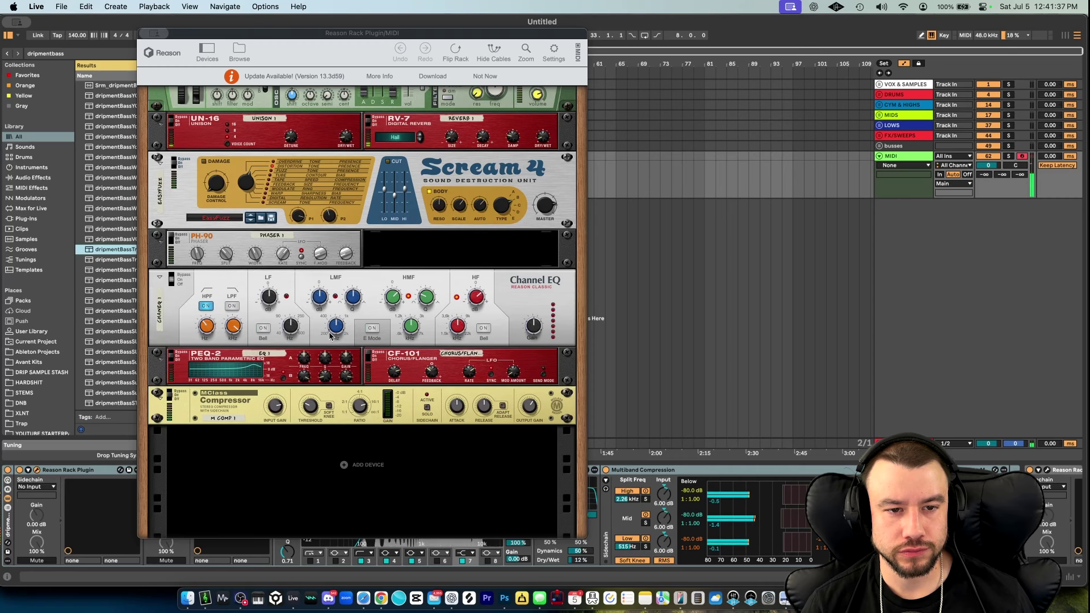
pyautogui.scroll(10, 304, 188)
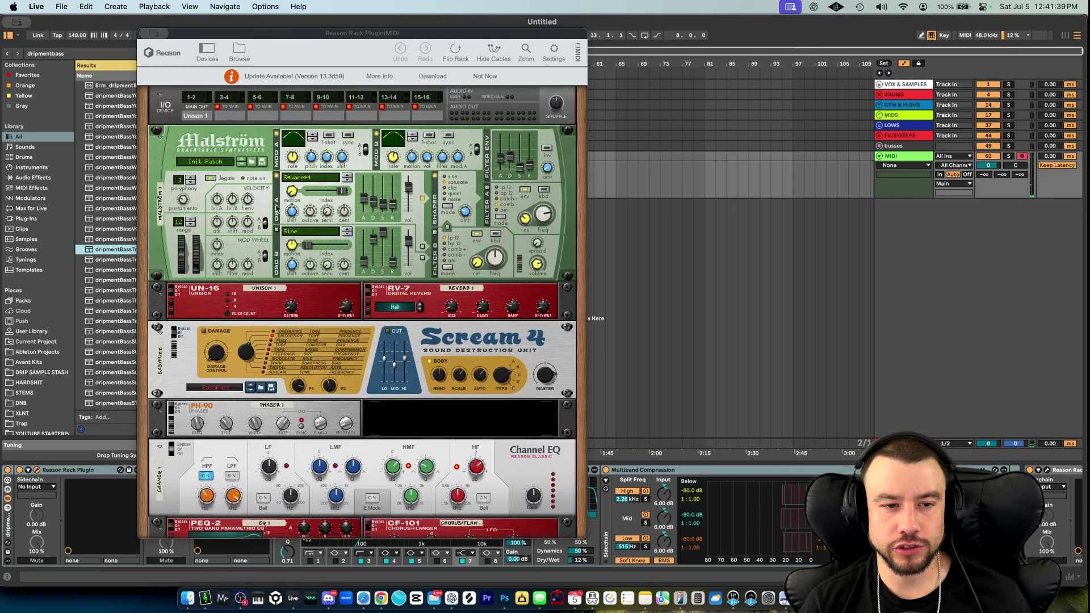
# Sweep Malström's Oscillator A index down to 51 to hear the change, and close the Reason Rack window.
pyautogui.click(309, 181)
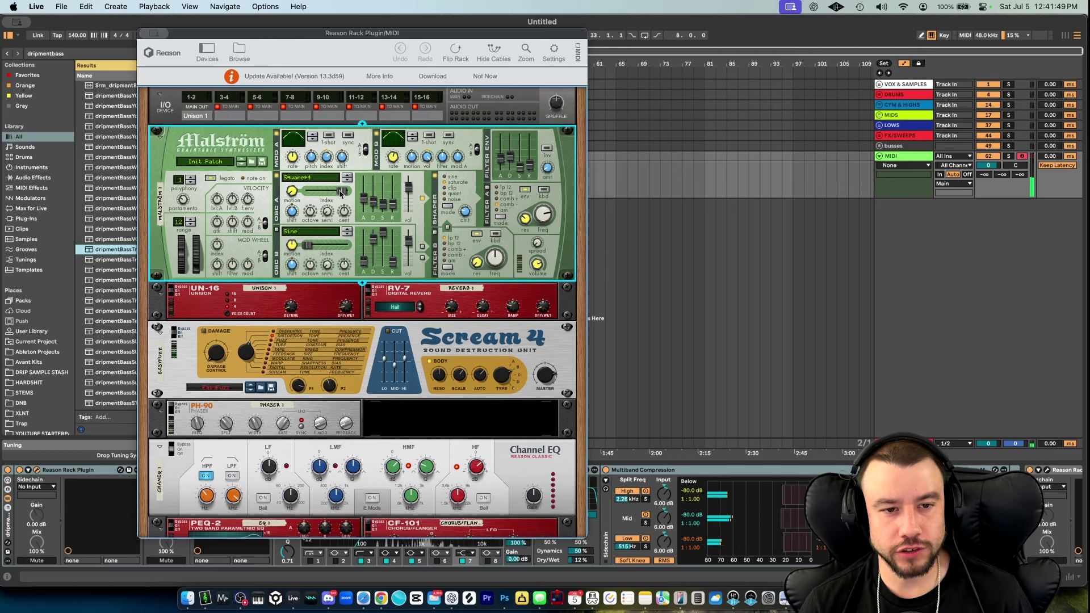
pyautogui.moveTo(341, 191); pyautogui.dragTo(322, 191)
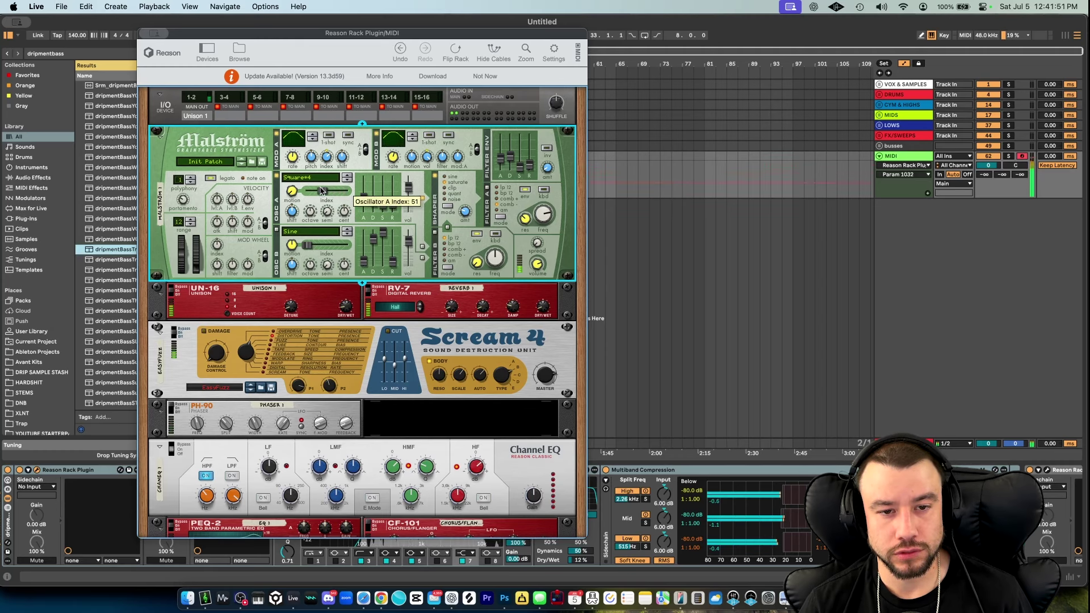
pyautogui.moveTo(157, 34)
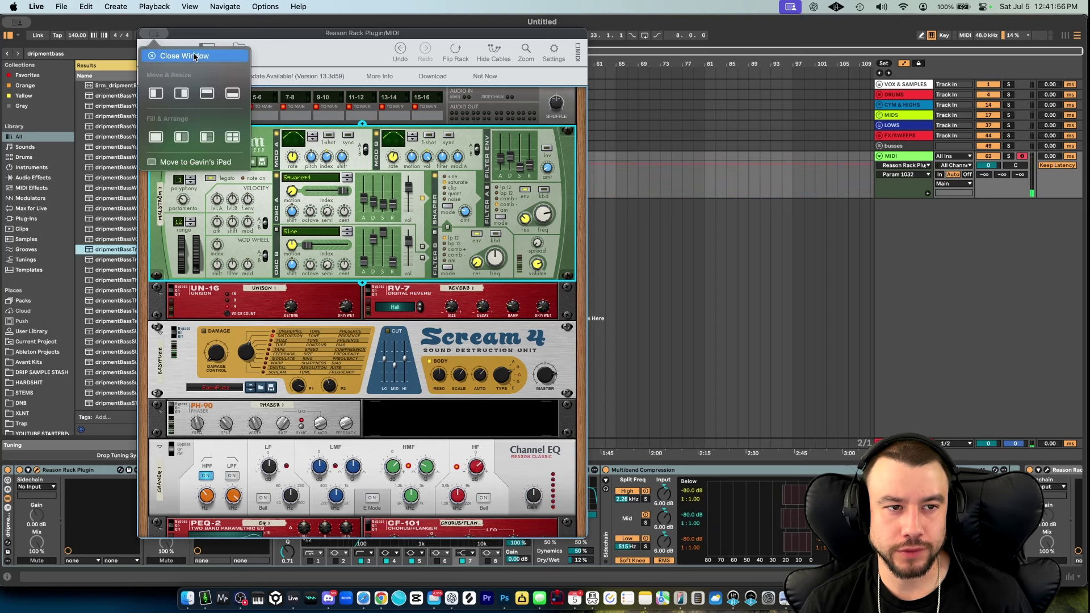
pyautogui.click(194, 57)
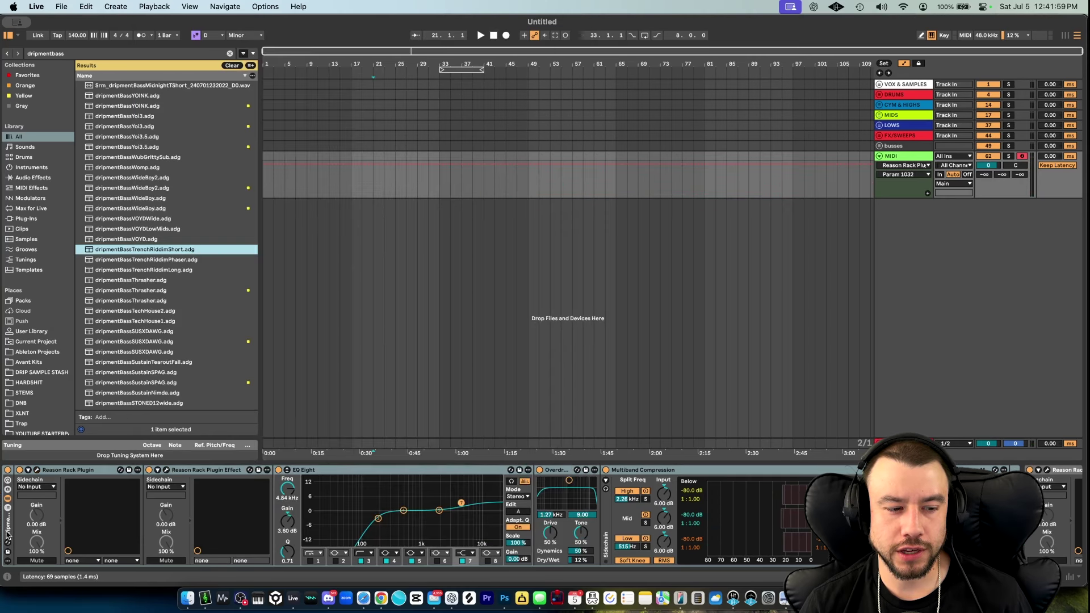
# Delete the dripmentBassTrenchRiddimShort rack from the MIDI track.
pyautogui.click(8, 532)
pyautogui.press('super+a')
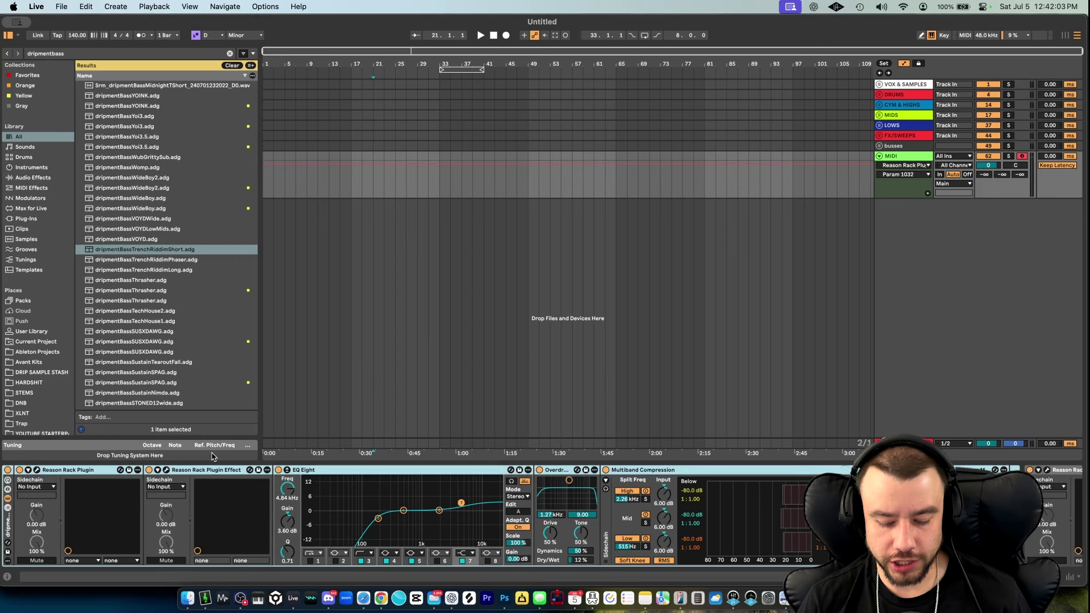
pyautogui.press('Delete')
# Search the browser for "vital", load Vital ahead of the Reason Rack effect on the MIDI track and reposition its window.
pyautogui.press('super+f')
pyautogui.write('viral')
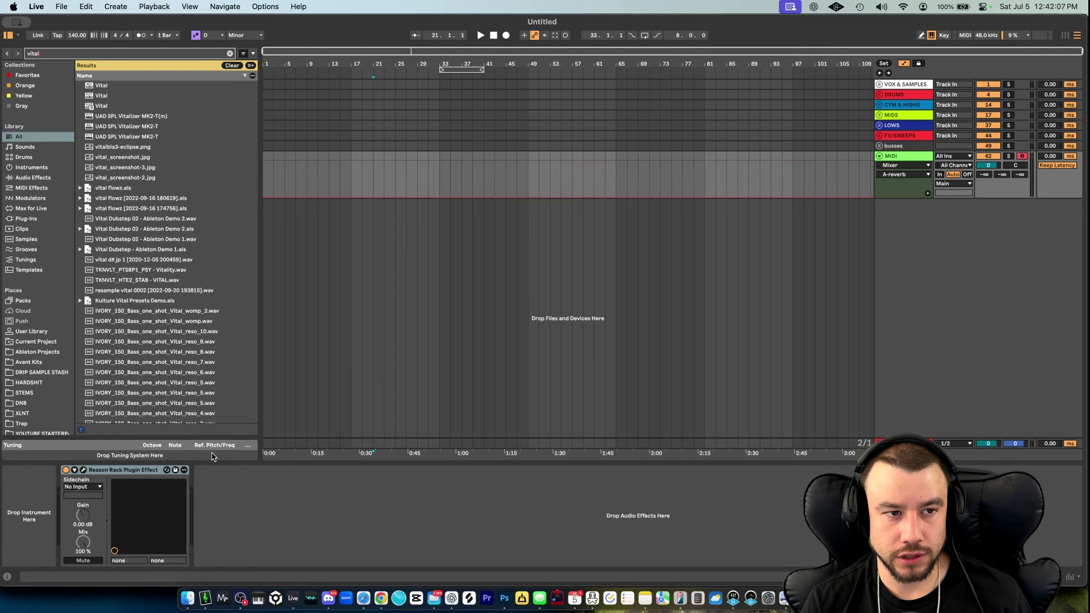
pyautogui.click(102, 105)
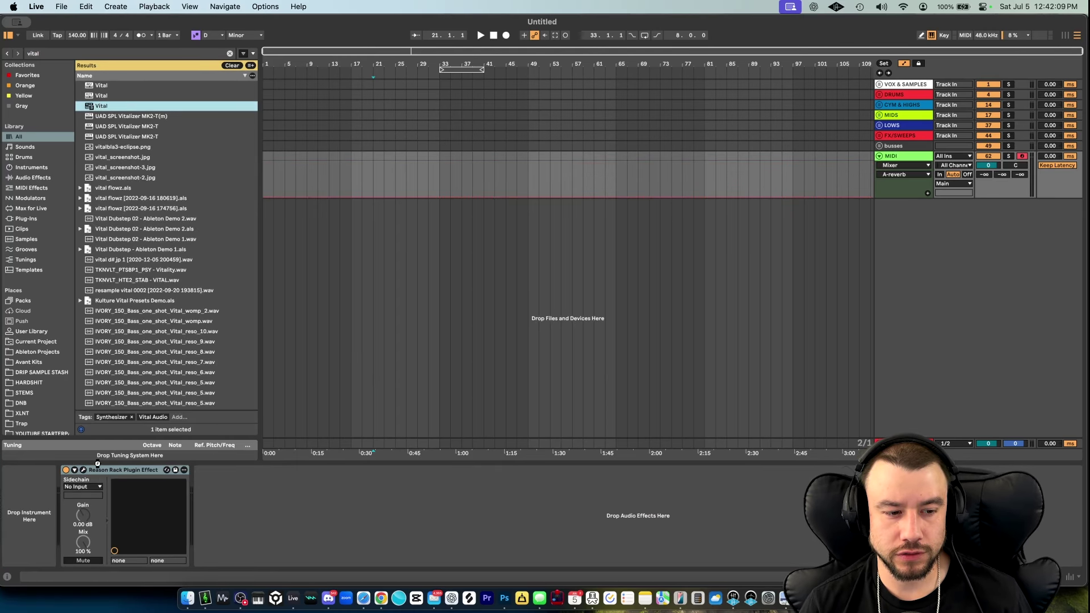
pyautogui.moveTo(98, 464); pyautogui.dragTo(97, 466)
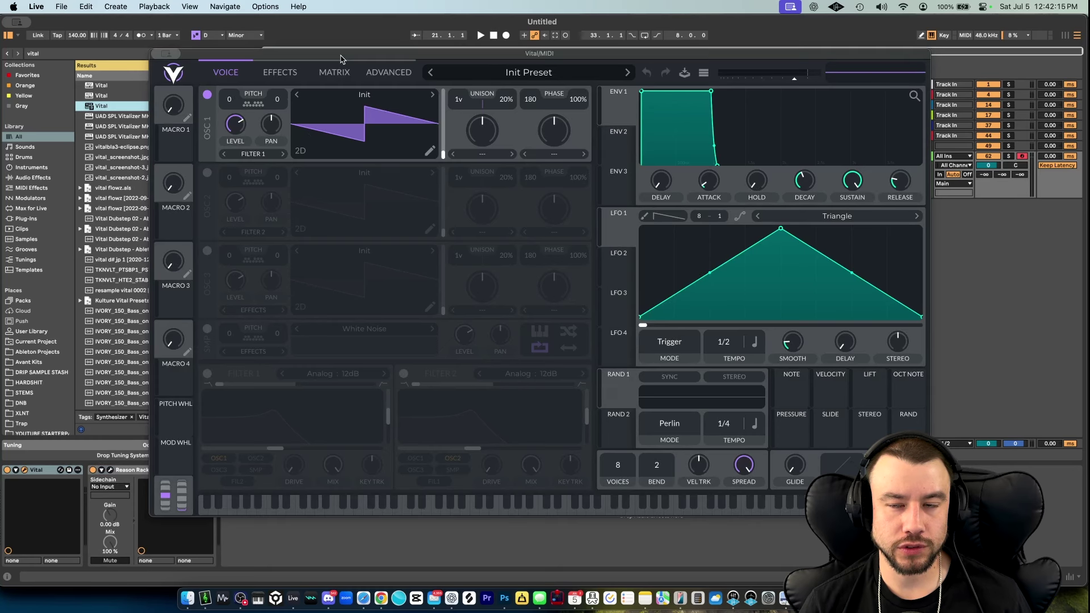
pyautogui.moveTo(354, 53); pyautogui.dragTo(388, 96)
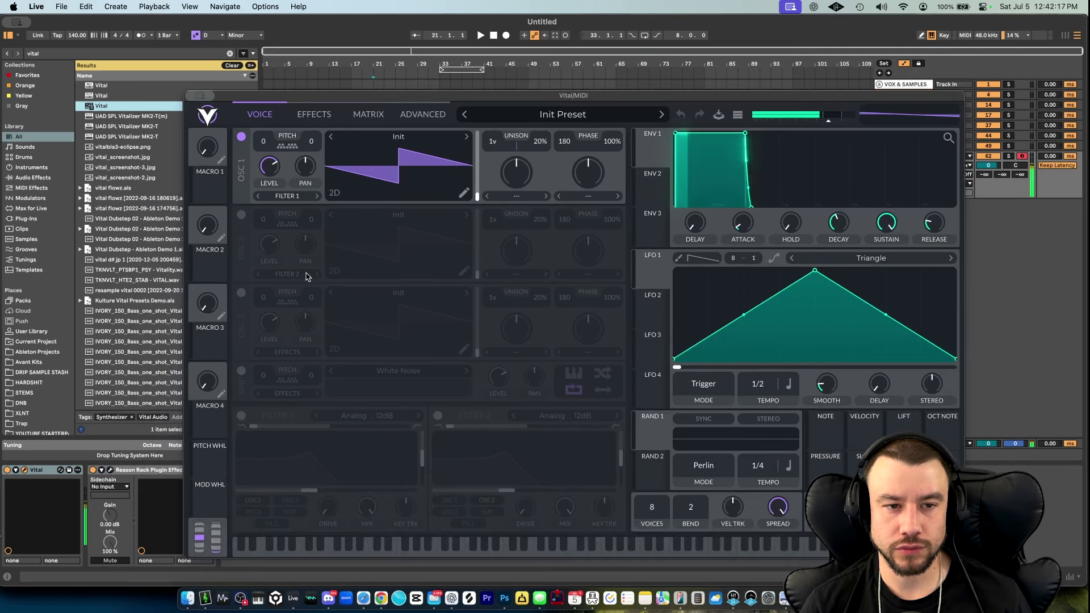
# Load the BLA - Assault Course wavetable into Vital's oscillator 1 and sweep its wave frame to the maximum.
pyautogui.click(465, 139)
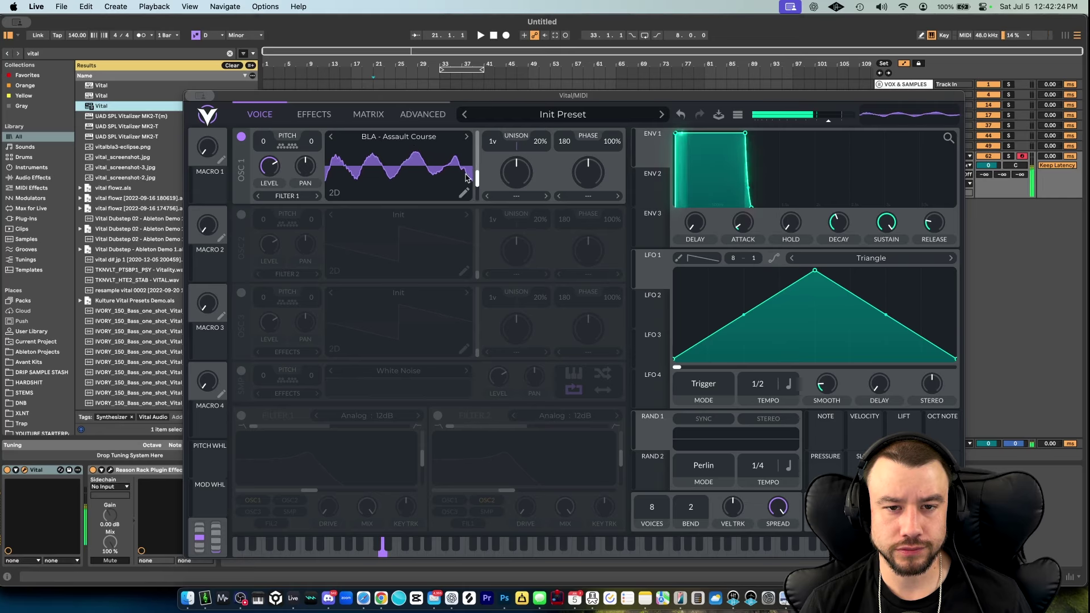
pyautogui.moveTo(477, 172); pyautogui.dragTo(478, 134)
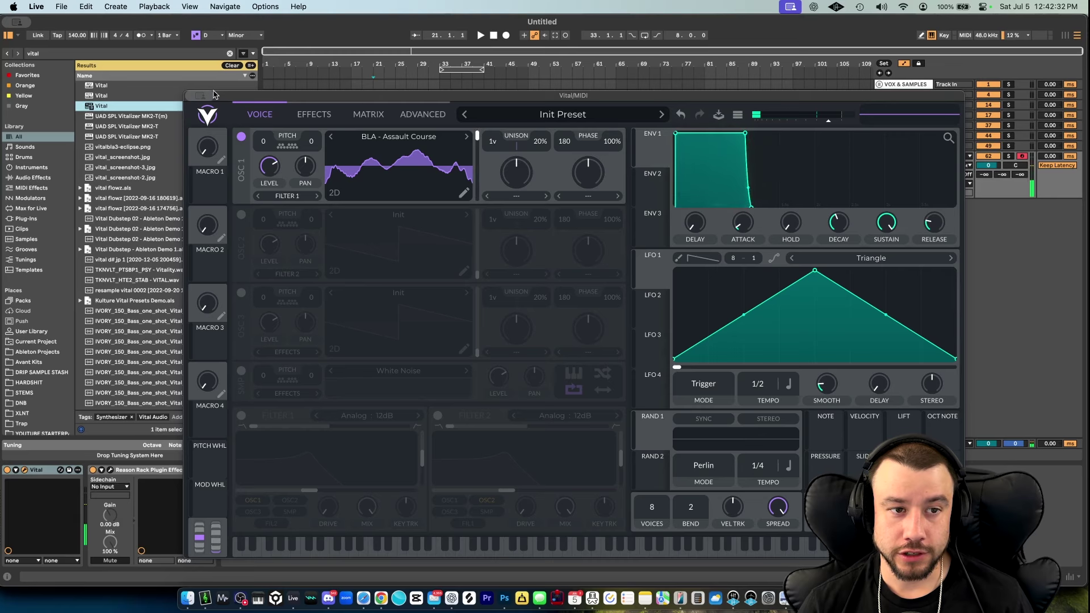
# Replace Vital on the MIDI track with Serum 2 and load its Factory Vox preset VOX - Choir Ascension.
pyautogui.moveTo(204, 96)
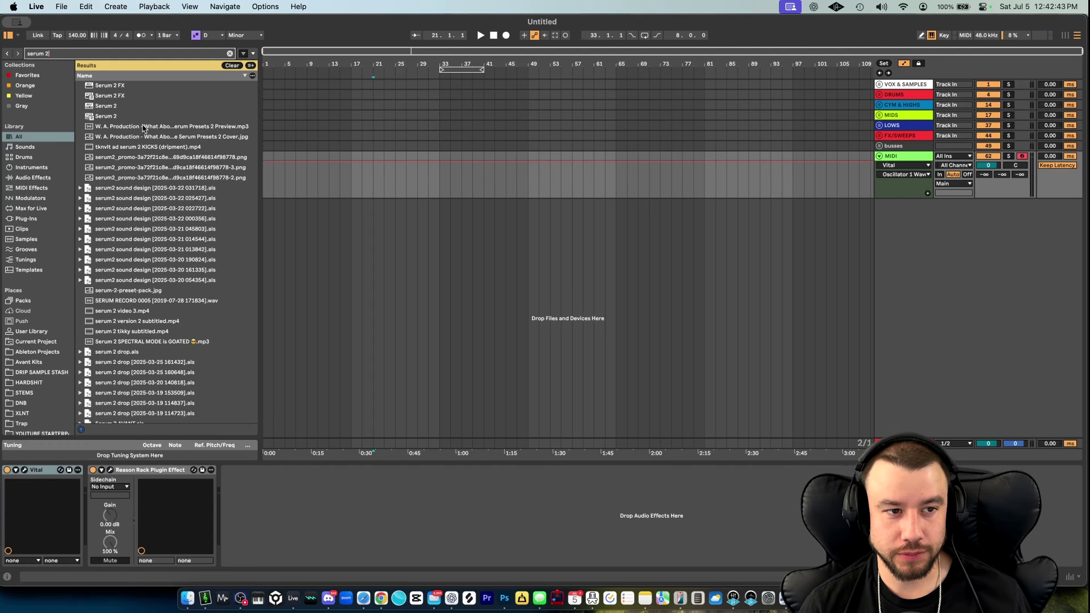
pyautogui.doubleClick(112, 117)
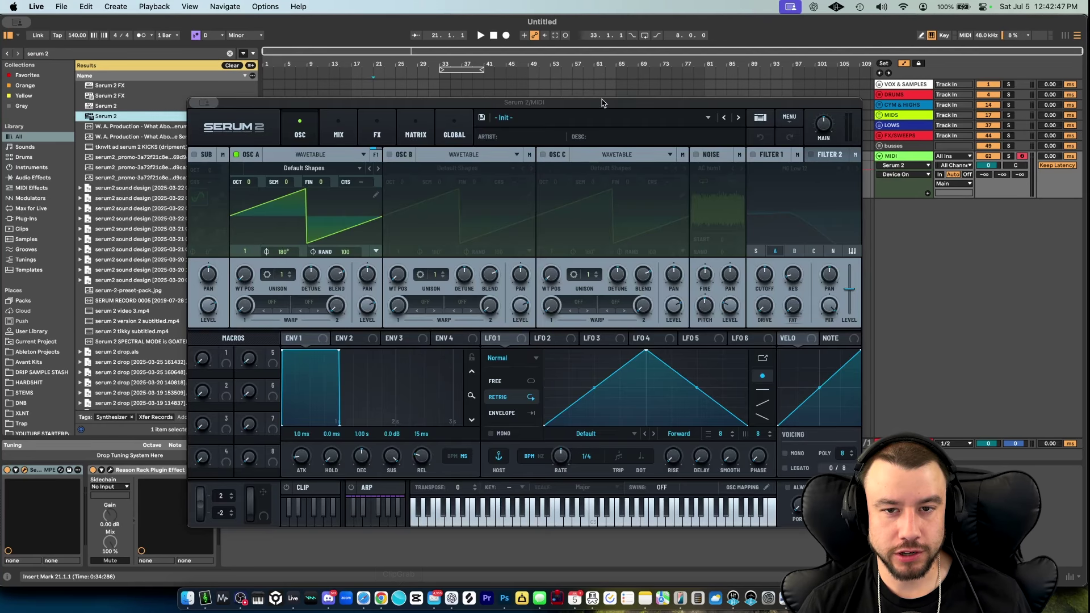
pyautogui.click(602, 118)
pyautogui.moveTo(601, 173)
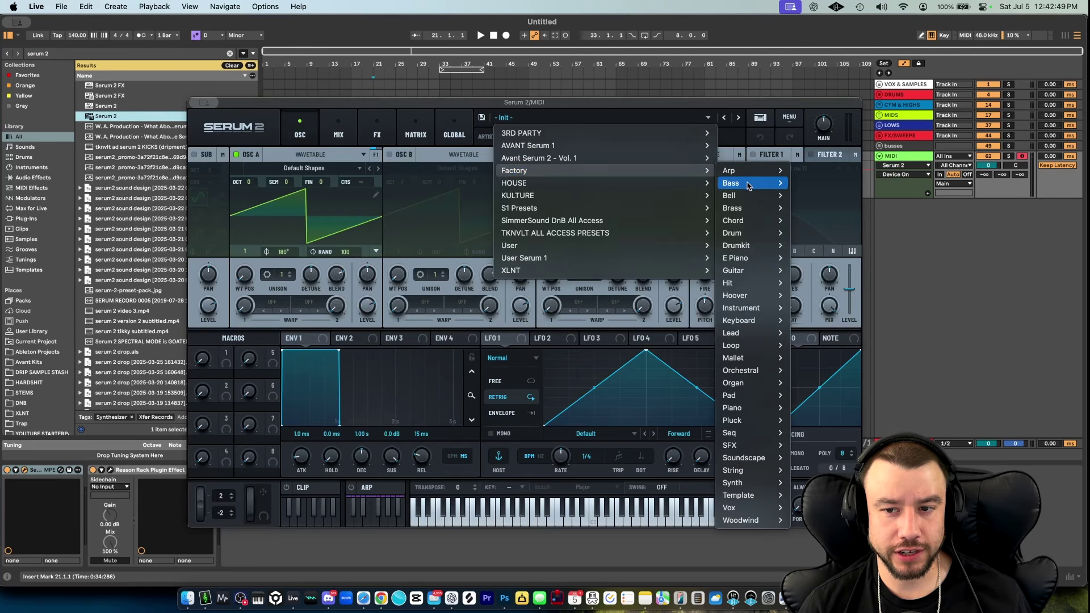
pyautogui.moveTo(747, 264)
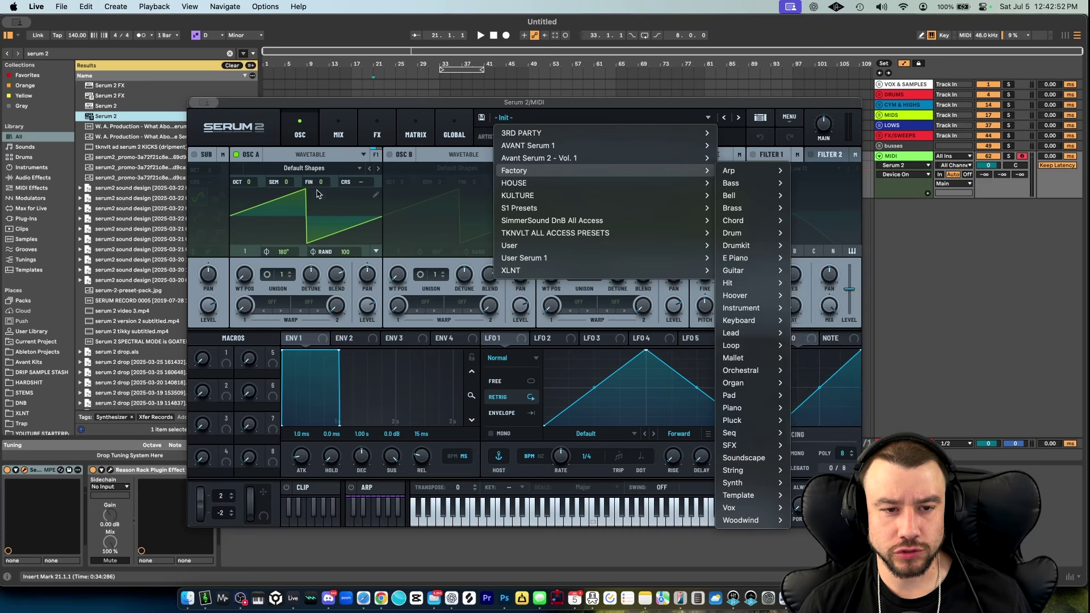
pyautogui.moveTo(755, 385)
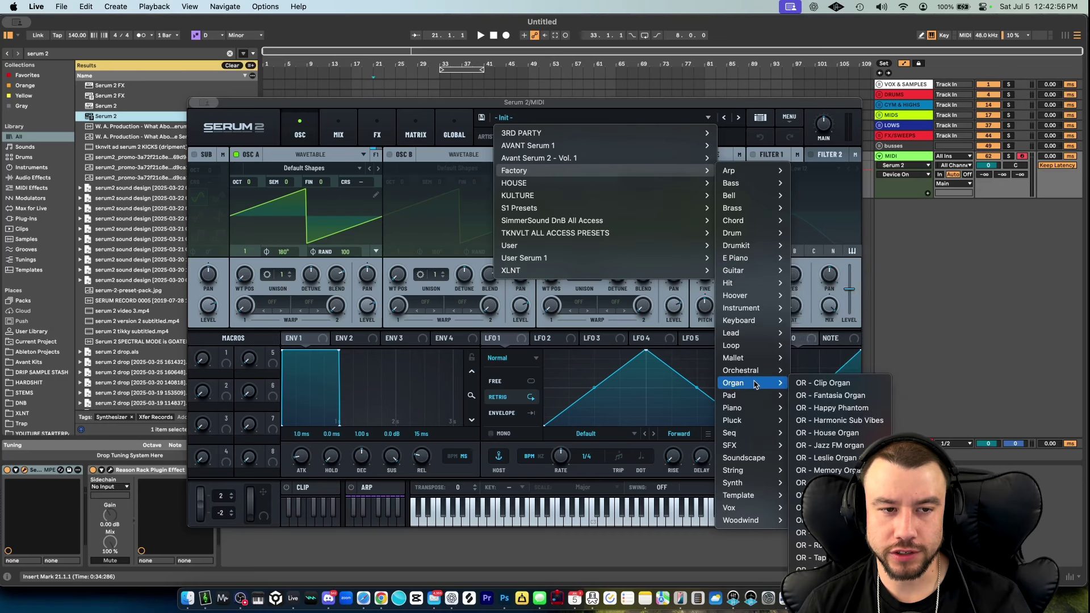
pyautogui.moveTo(754, 424)
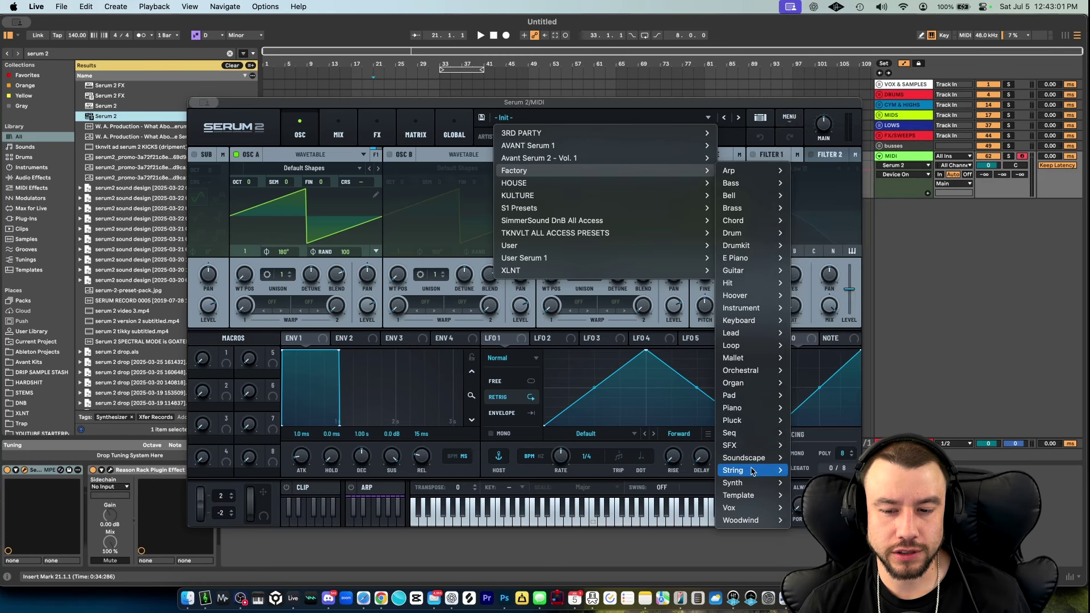
pyautogui.moveTo(744, 508)
pyautogui.click(833, 470)
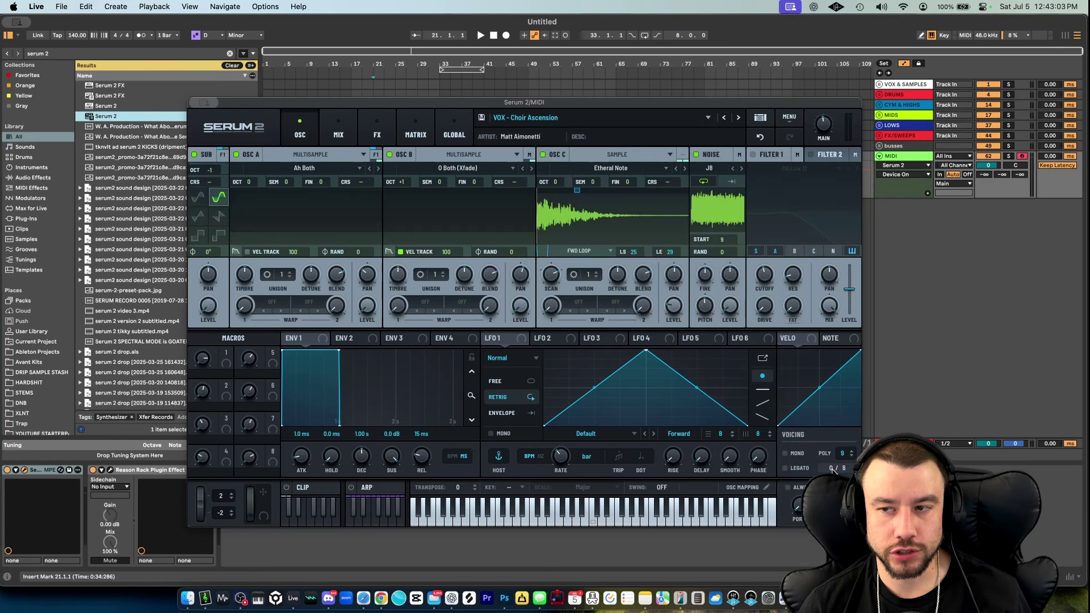
# Set the computer keyboard octave to C2–D3 and play several chords to audition the Choir Ascension preset.
pyautogui.press('z')
pyautogui.press('d')
pyautogui.press('g')
pyautogui.press('j')
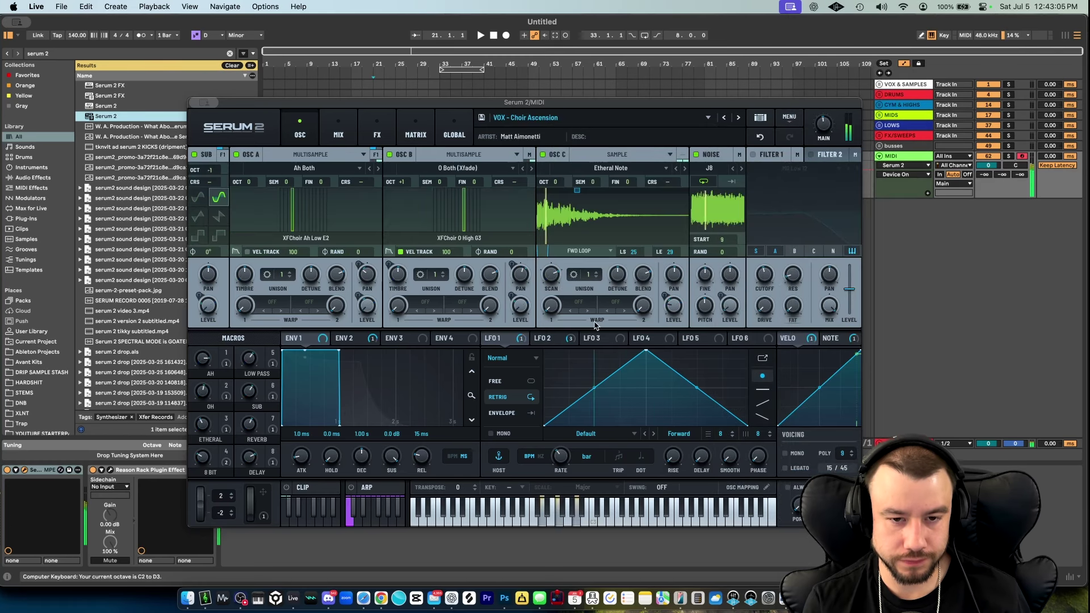
pyautogui.press('a')
pyautogui.press('f')
pyautogui.press('h')
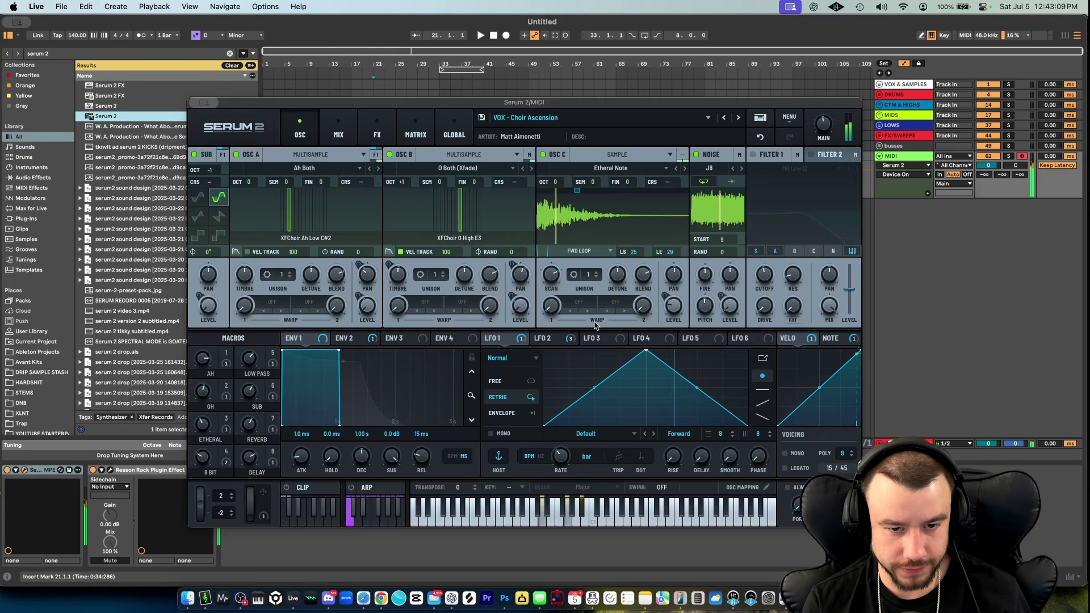
pyautogui.press('g')
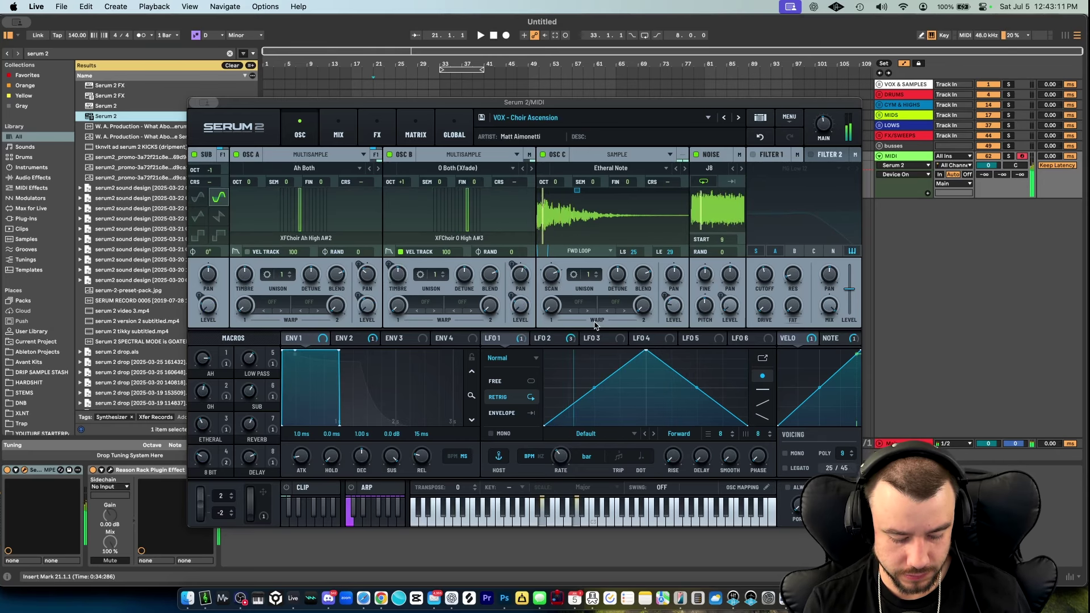
pyautogui.press('a')
pyautogui.press('f')
pyautogui.press('h')
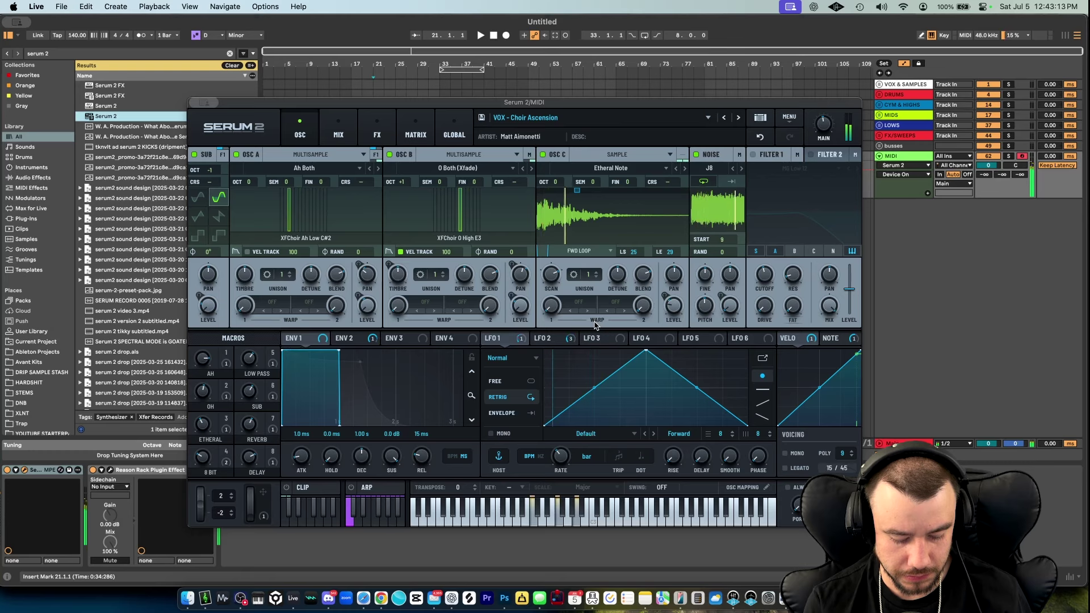
pyautogui.press('s')
pyautogui.press('f')
pyautogui.press('h')
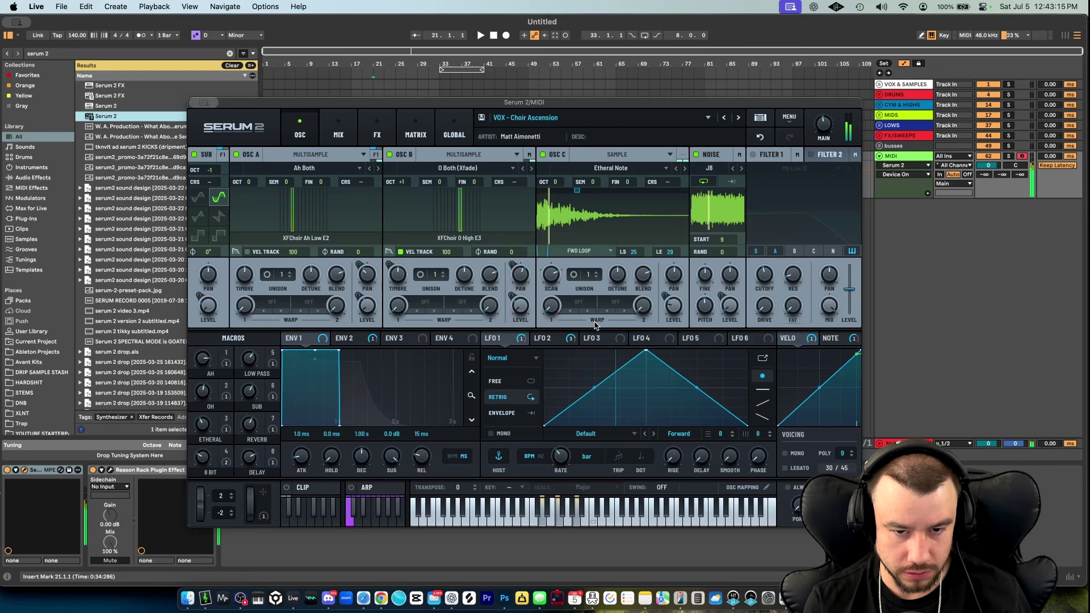
# Lower the computer keyboard octave to C1–D2 and play the choir preset in the lower register.
pyautogui.press('z')
pyautogui.press('s')
pyautogui.press('f')
pyautogui.press('h')
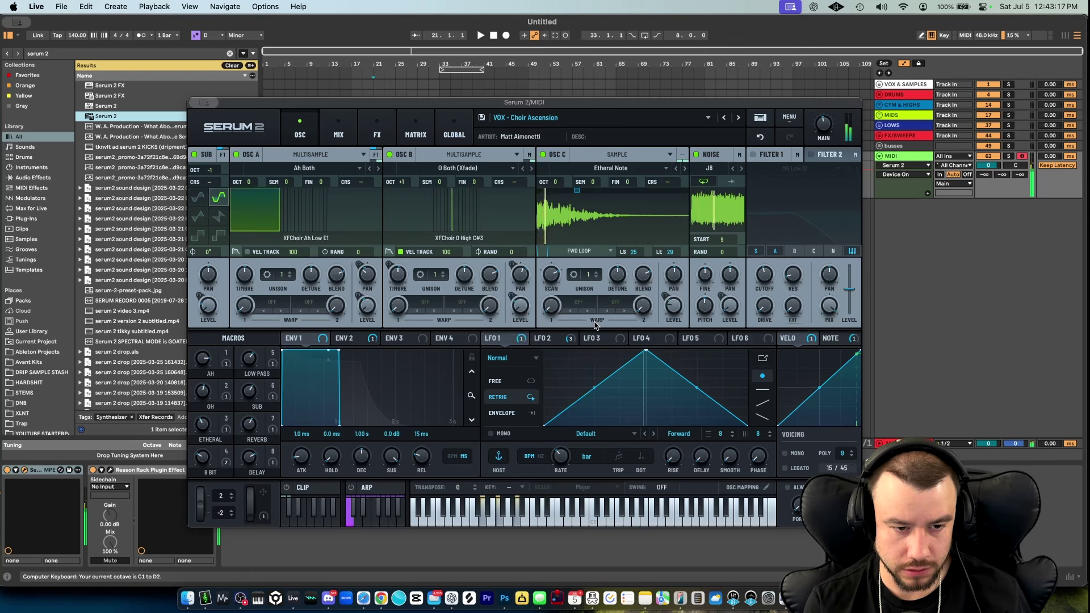
pyautogui.click(707, 118)
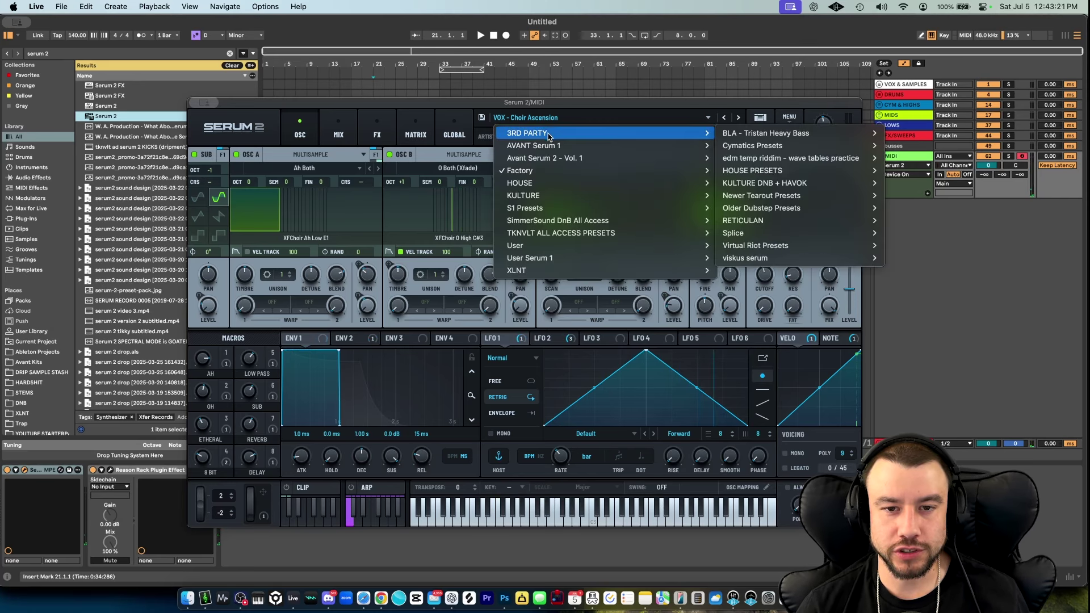
pyautogui.moveTo(551, 161)
pyautogui.click(707, 118)
pyautogui.click(708, 118)
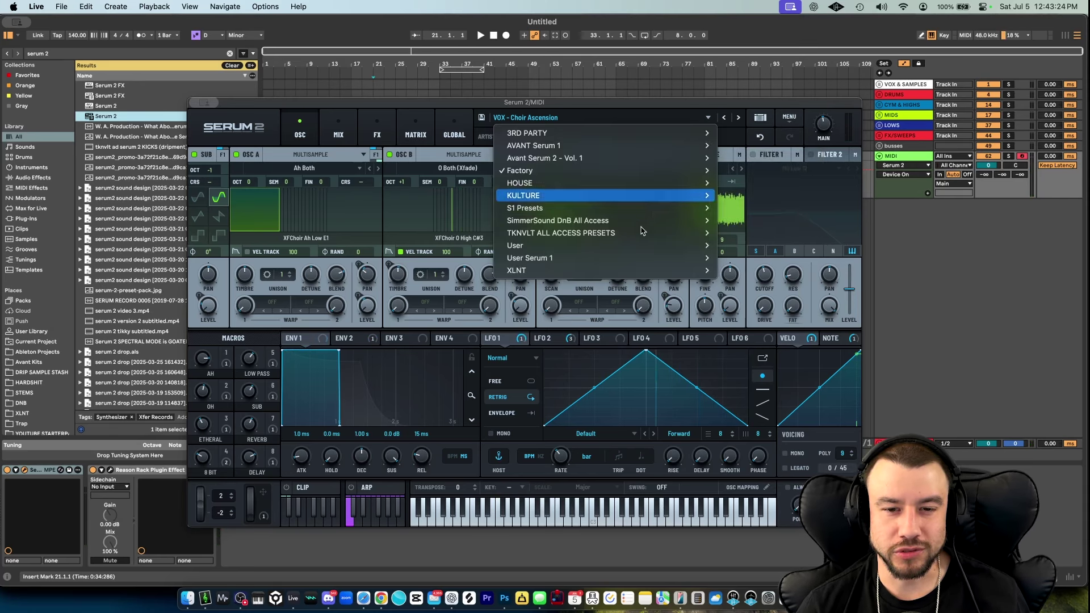
pyautogui.click(596, 223)
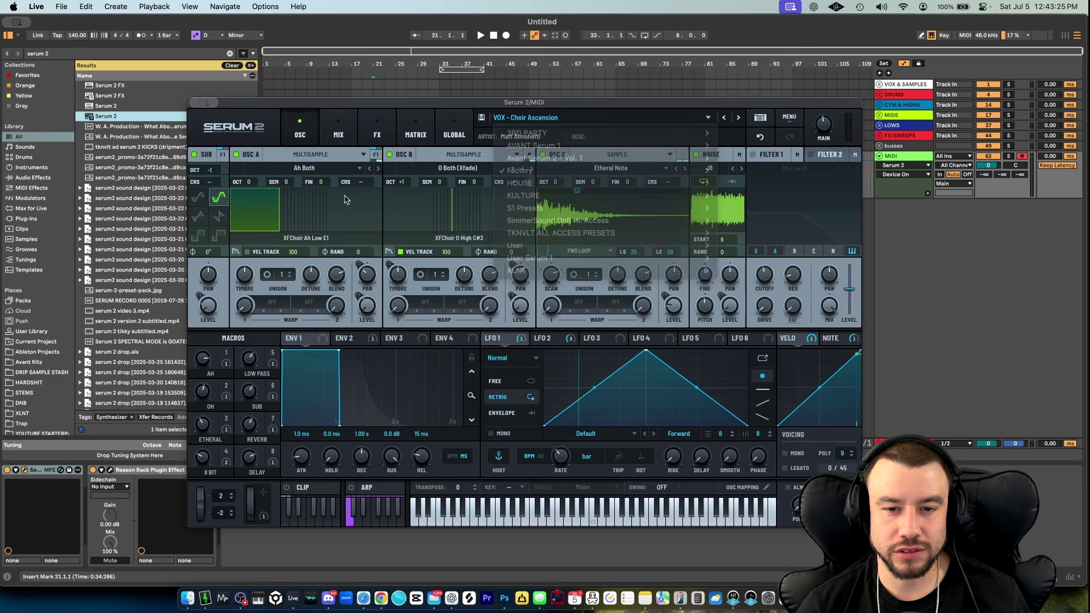
# Close the Serum 2 window and switch to Preview to check the plugin list for the audio effects section.
pyautogui.click(199, 103)
pyautogui.press('super+Tab')
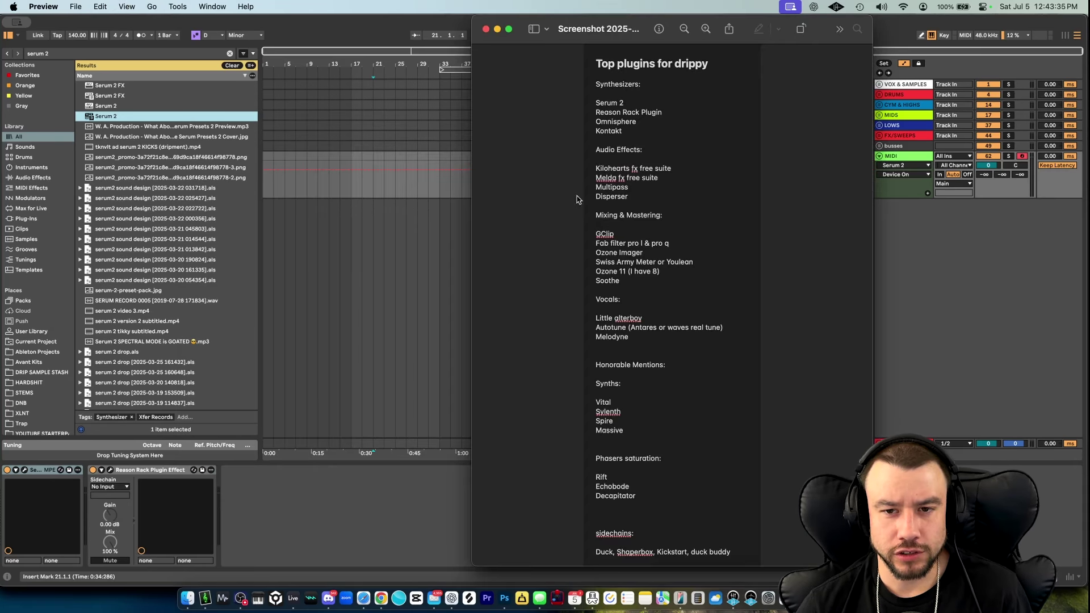
# Switch back to Ableton Live and search the browser for "kilohearts".
pyautogui.press('super+Tab')
pyautogui.press('super+f')
pyautogui.write('kilohearts')
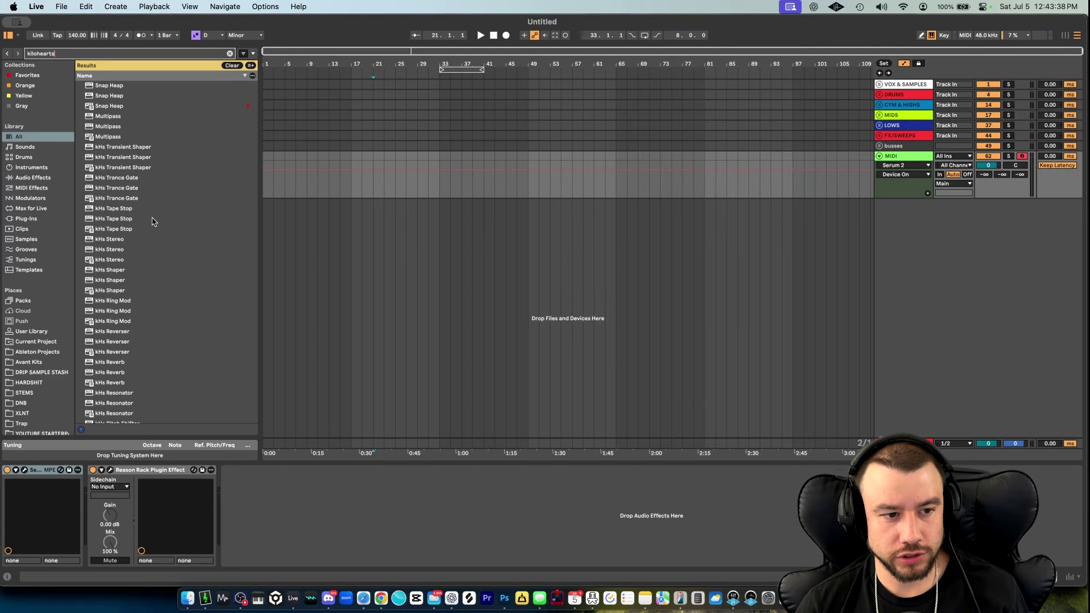
# Add kHs Pitch Shifter to the end of the MIDI track's device chain and raise its pitch to +5.00 semitones.
pyautogui.click(120, 280)
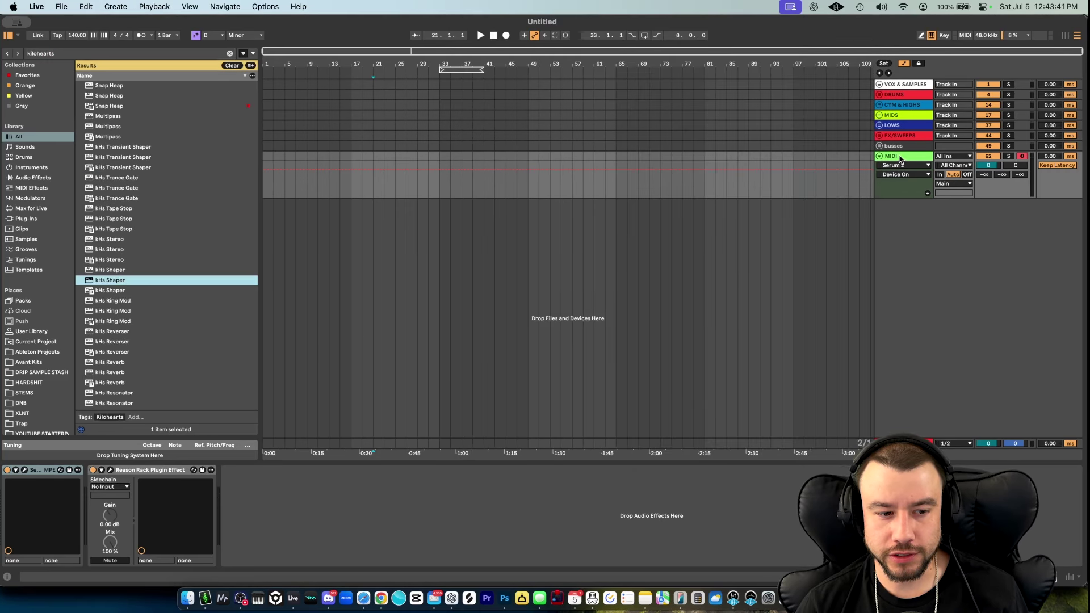
pyautogui.scroll(-5, 114, 239)
pyautogui.click(113, 213)
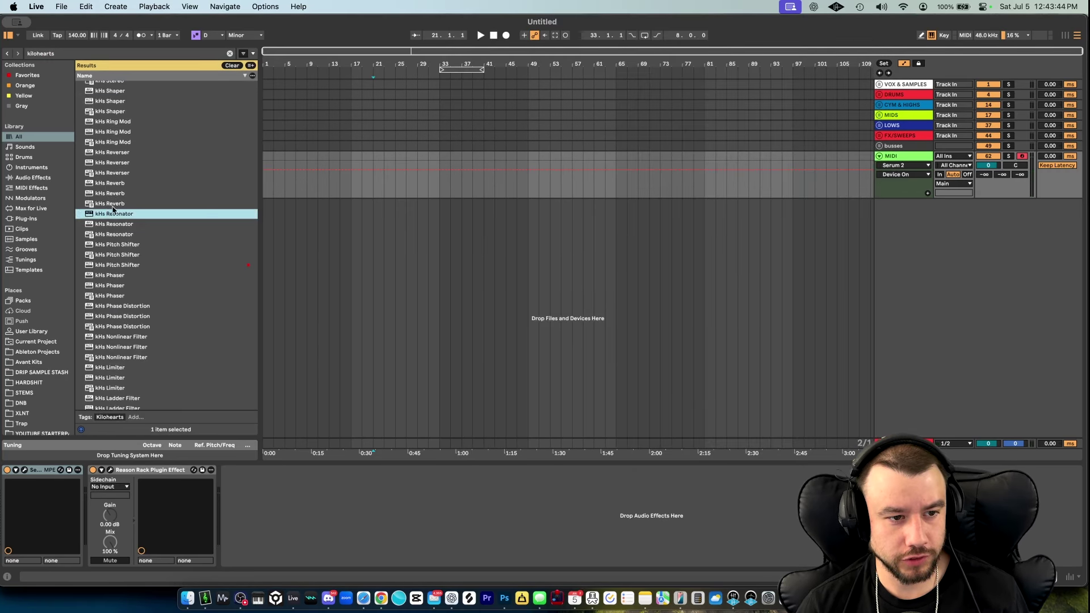
pyautogui.doubleClick(130, 258)
pyautogui.scroll(-7, 123, 284)
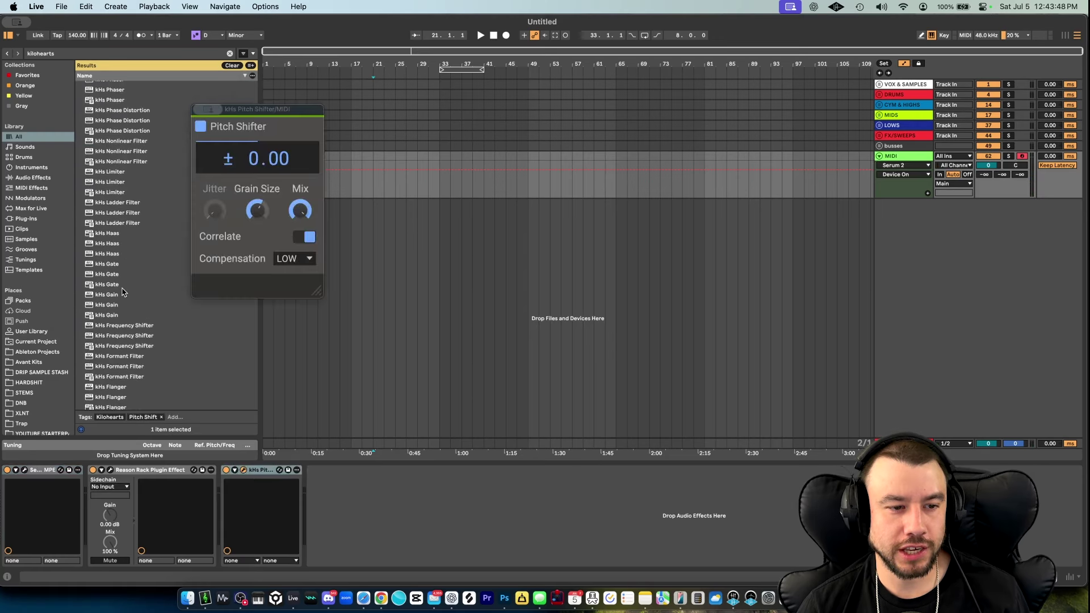
pyautogui.scroll(-1, 138, 267)
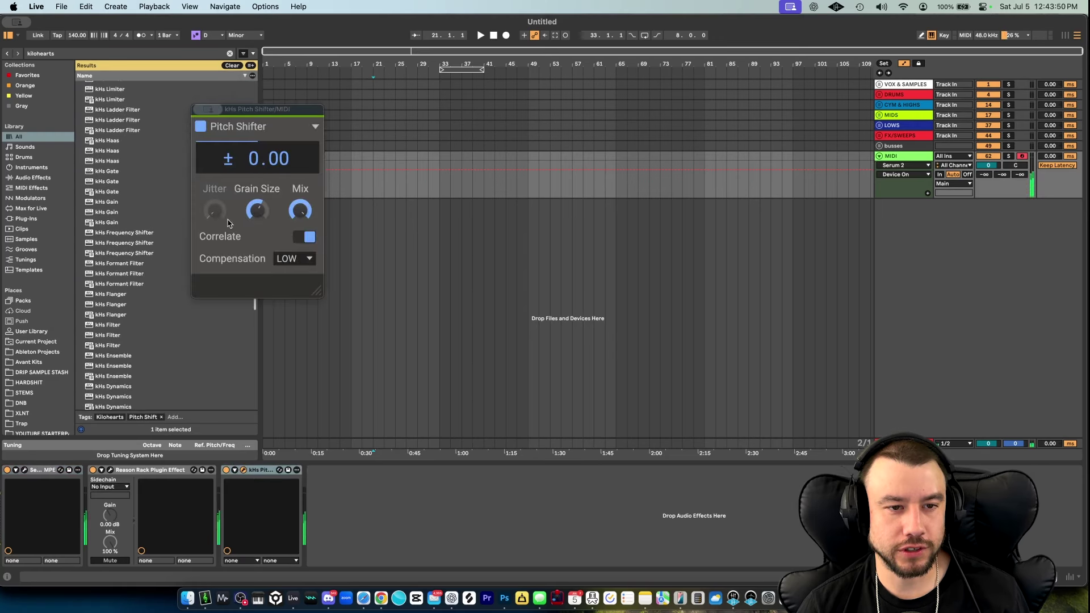
pyautogui.moveTo(255, 158); pyautogui.dragTo(255, 149)
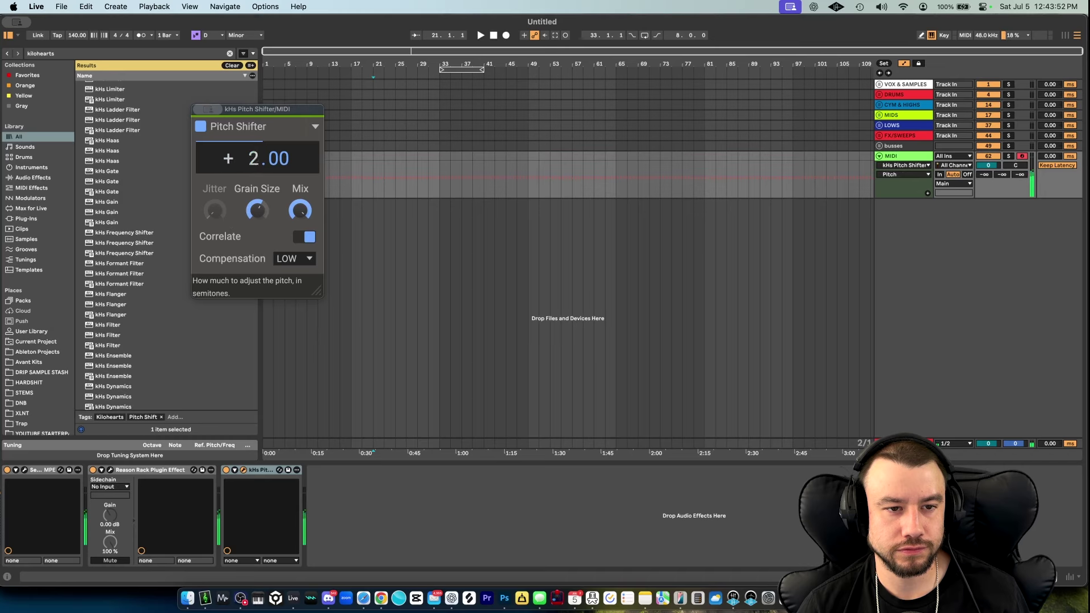
# Add kHs Formant Filter after the bypassed Pitch Shifter and sweep its vowel point around the pad to hear the effect.
pyautogui.doubleClick(119, 273)
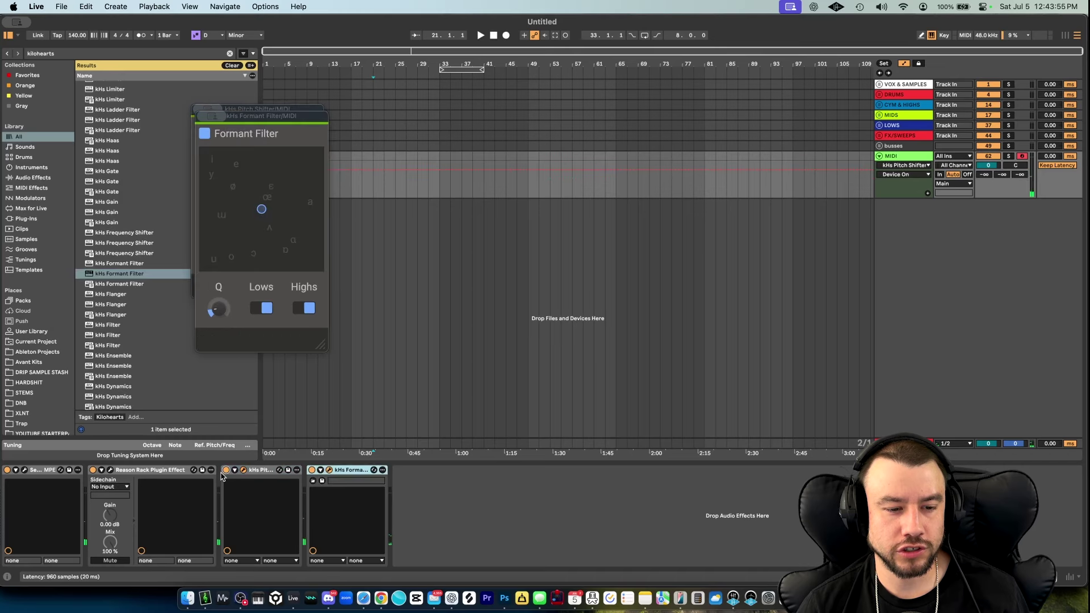
pyautogui.click(225, 178)
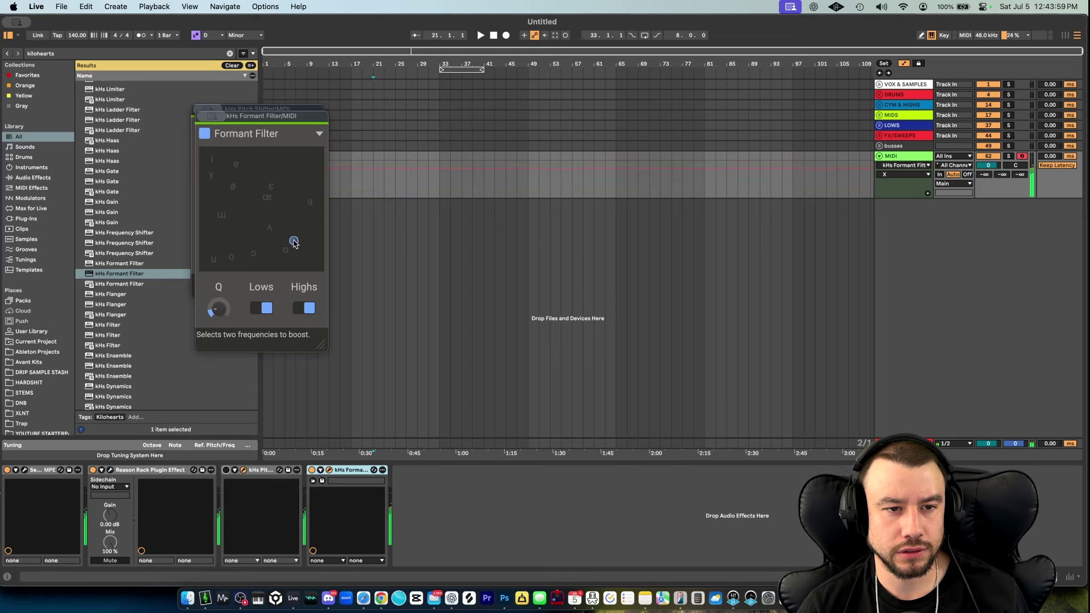
# Add kHs Convolver and kHs Chorus after the Formant Filter on the MIDI track.
pyautogui.scroll(-5, 133, 267)
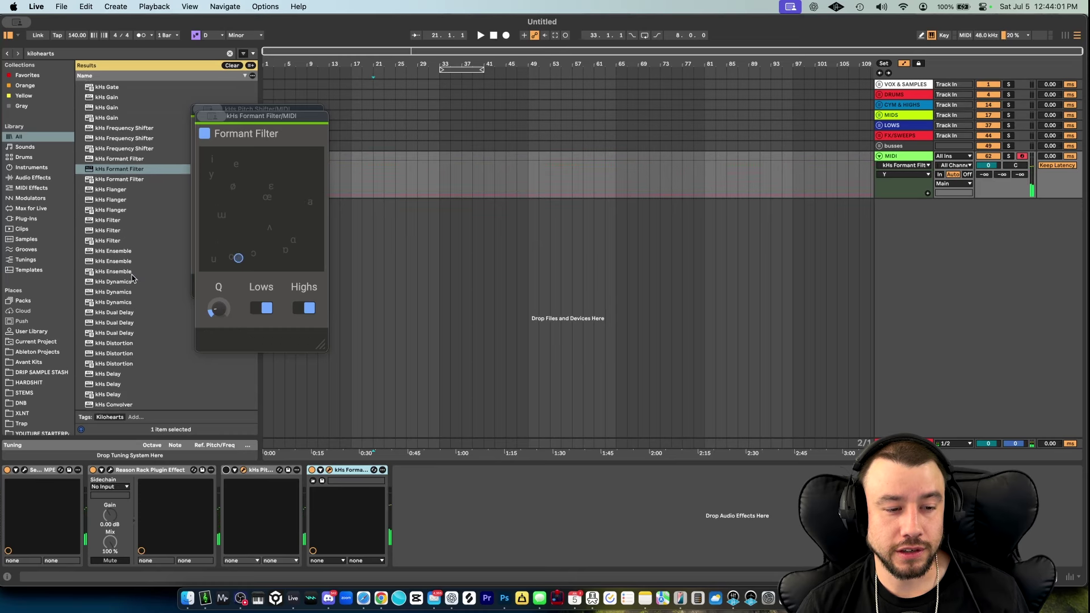
pyautogui.scroll(-5, 139, 229)
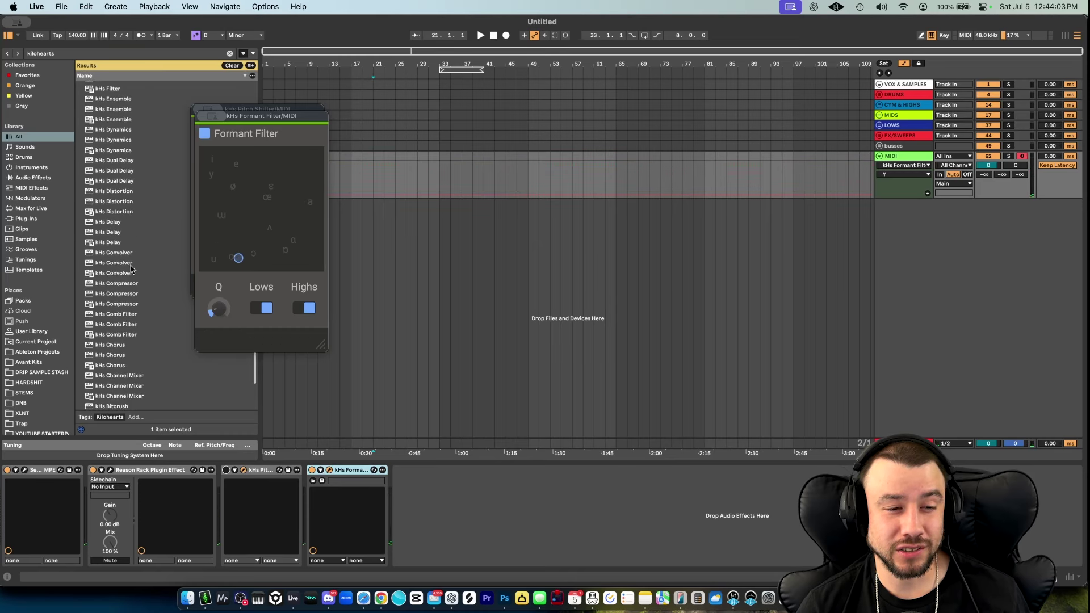
pyautogui.doubleClick(132, 264)
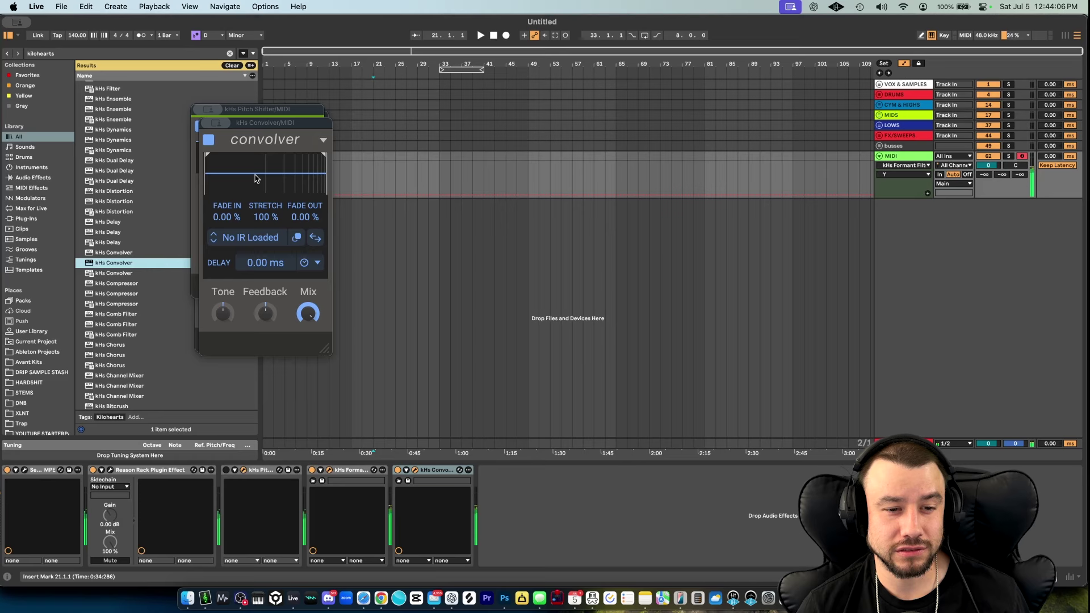
pyautogui.doubleClick(140, 345)
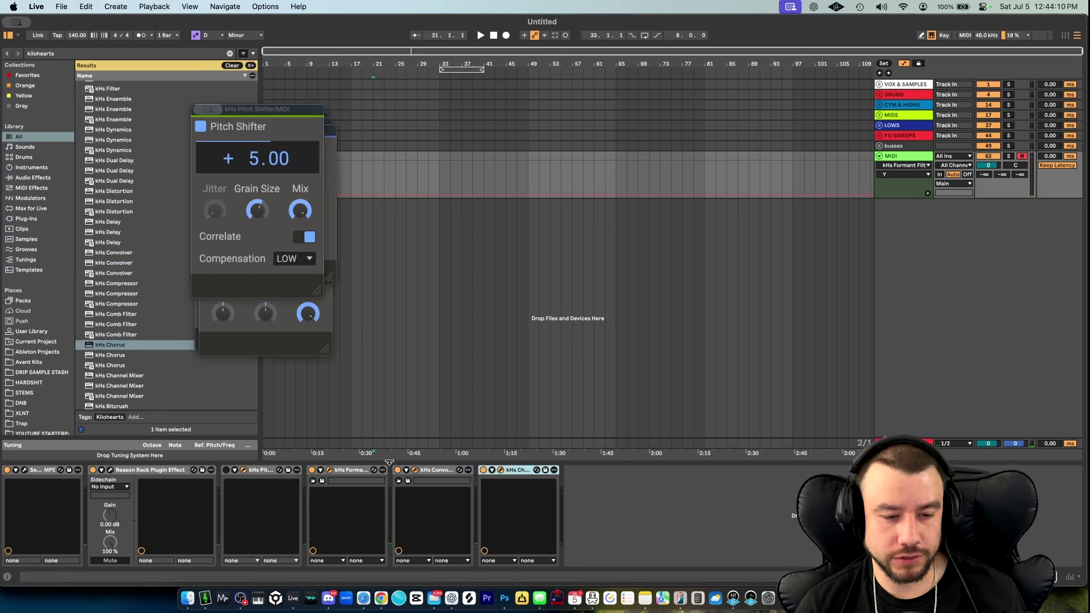
# Delete the four Kilohearts effects from the MIDI track and duplicate the Reason Rack effect.
pyautogui.keyDown('shift'); pyautogui.click(255, 474); pyautogui.keyUp('shift')
pyautogui.press('Delete')
pyautogui.press('super+d')
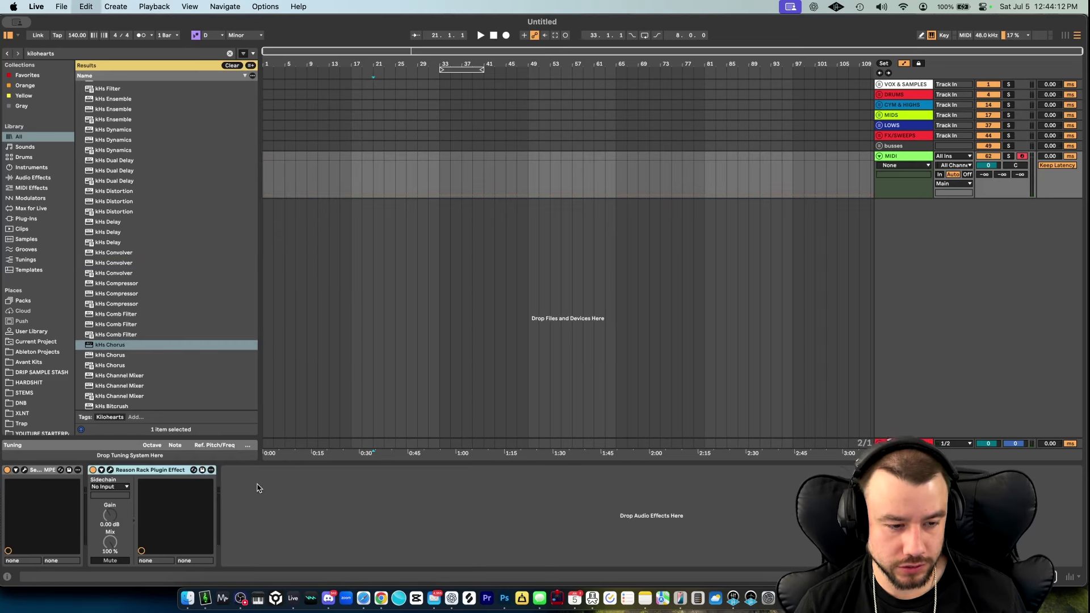
# Search the browser for "MELDA" and add MFreqShifter to the end of the MIDI track's device chain.
pyautogui.press('super+f')
pyautogui.write('MELDA')
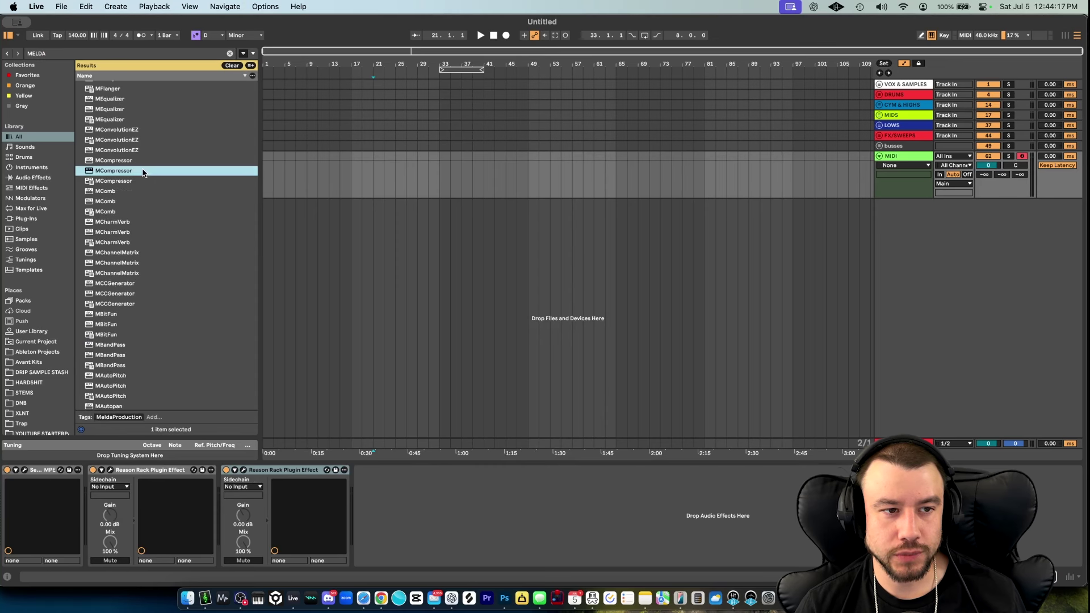
pyautogui.scroll(-5, 126, 278)
pyautogui.click(123, 268)
pyautogui.press('Return')
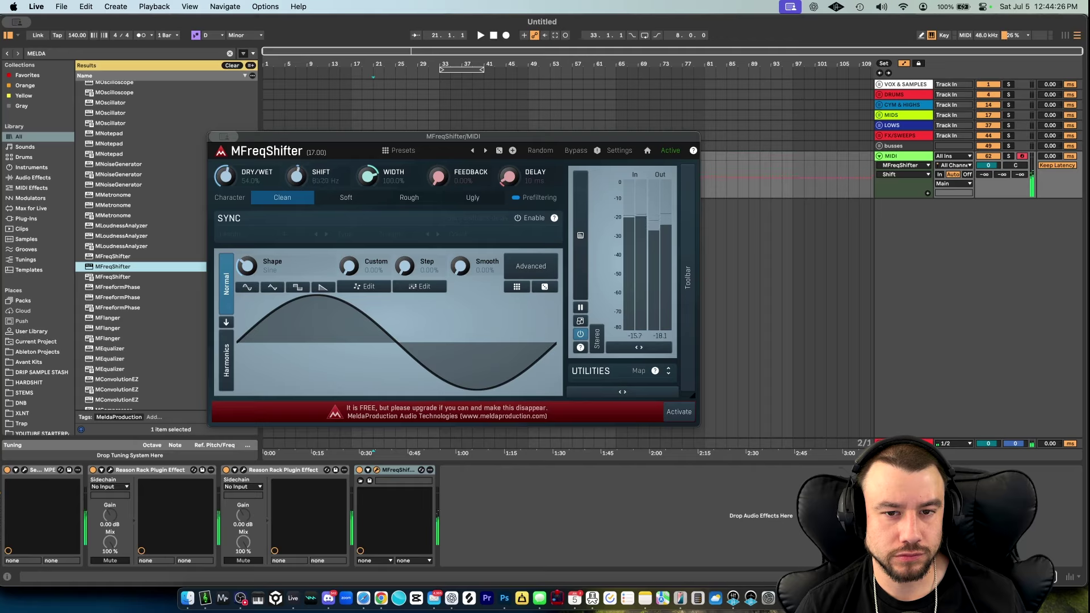
# Add MFlanger after MFreqShifter on the MIDI track and move its window clear of the MFreqShifter controls.
pyautogui.scroll(-3, 295, 176)
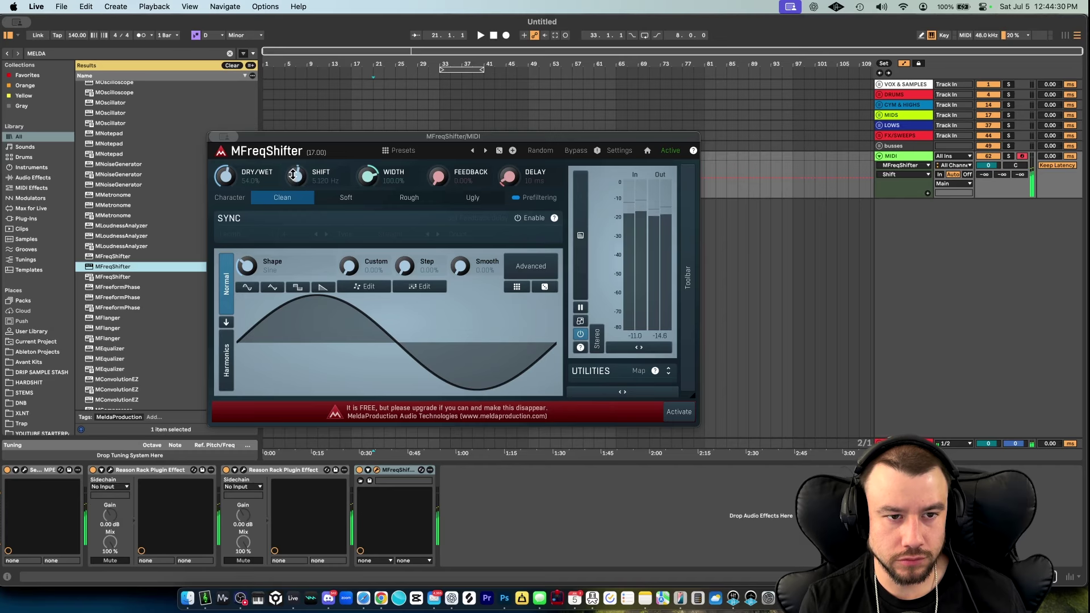
pyautogui.doubleClick(133, 328)
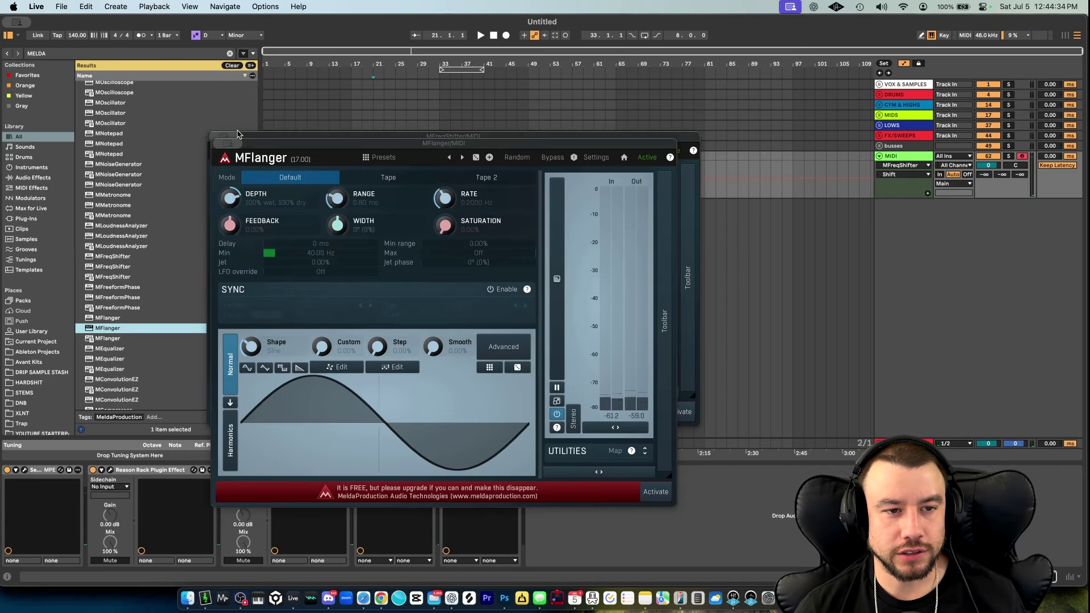
pyautogui.moveTo(342, 143); pyautogui.dragTo(623, 120)
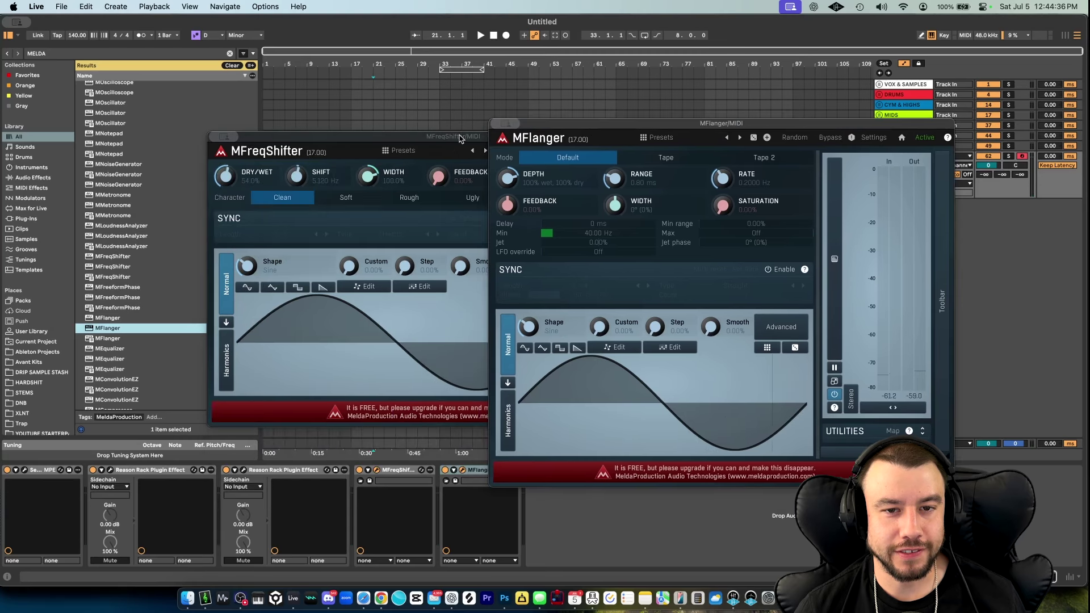
# Move the MFreqShifter window clear of MFlanger, close both plugin windows, and browse the remaining MeldaProduction effects.
pyautogui.moveTo(461, 138); pyautogui.dragTo(482, 83)
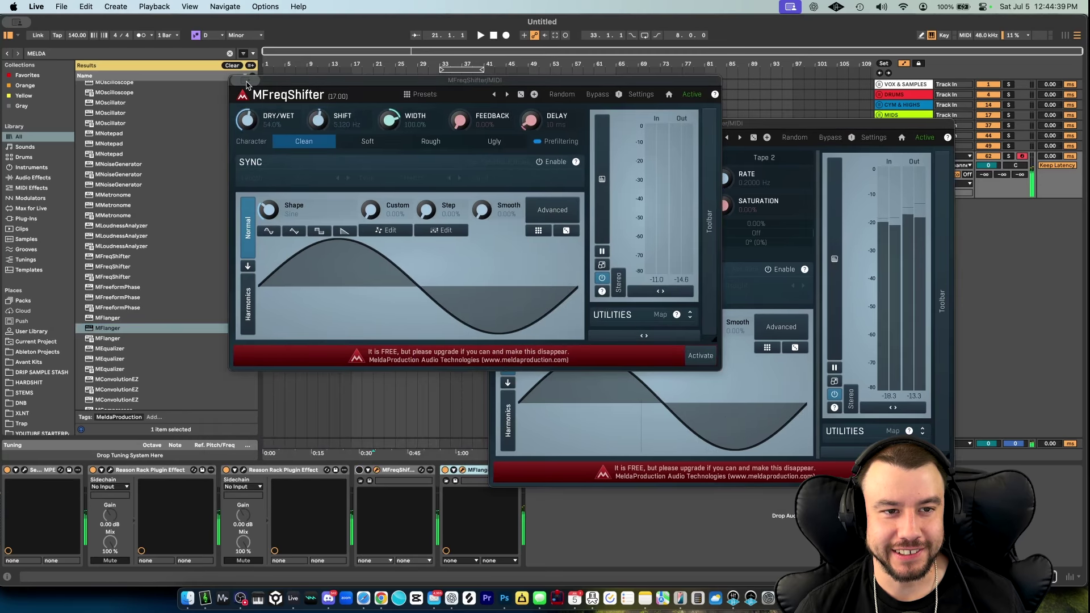
pyautogui.click(241, 84)
pyautogui.click(274, 102)
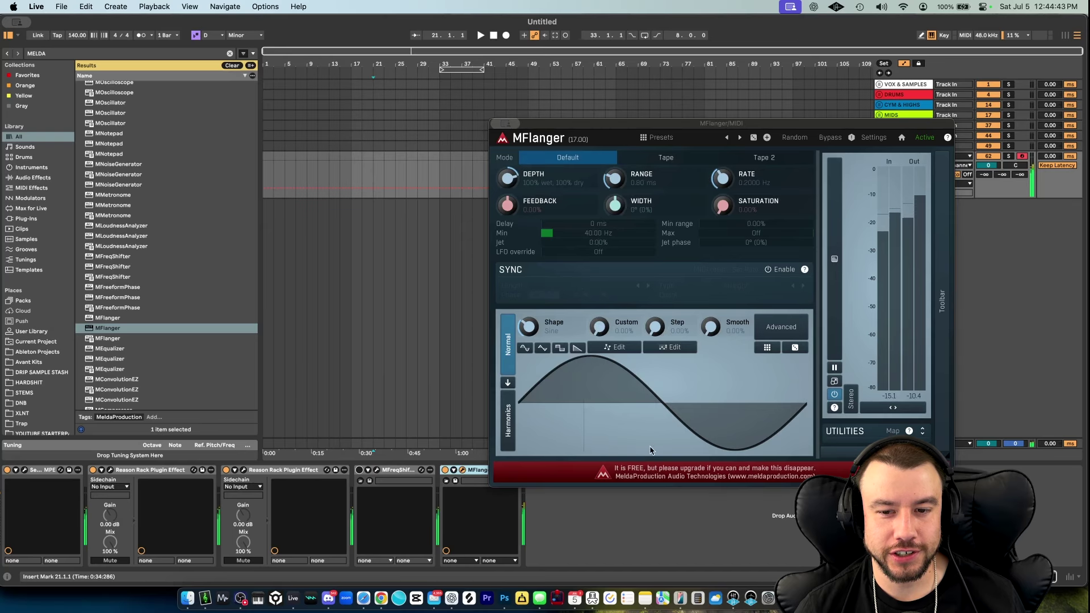
pyautogui.click(500, 123)
pyautogui.scroll(-10, 139, 357)
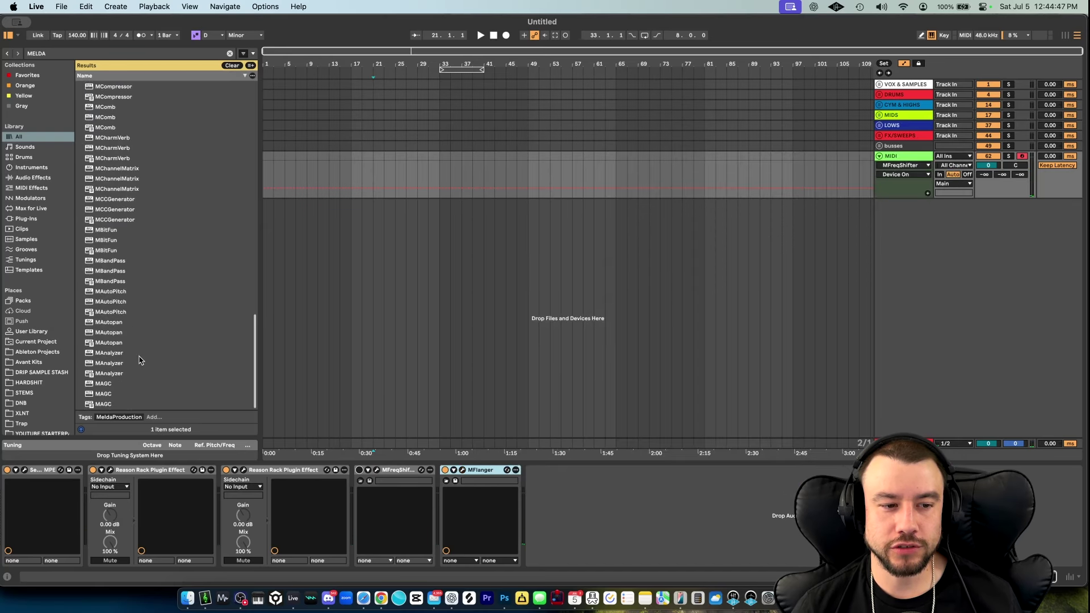
# Consult the plugin list in Preview, and in Live delete both Reason Rack effects, MFreqShifter and MFlanger from the MIDI track.
pyautogui.press('super+Tab')
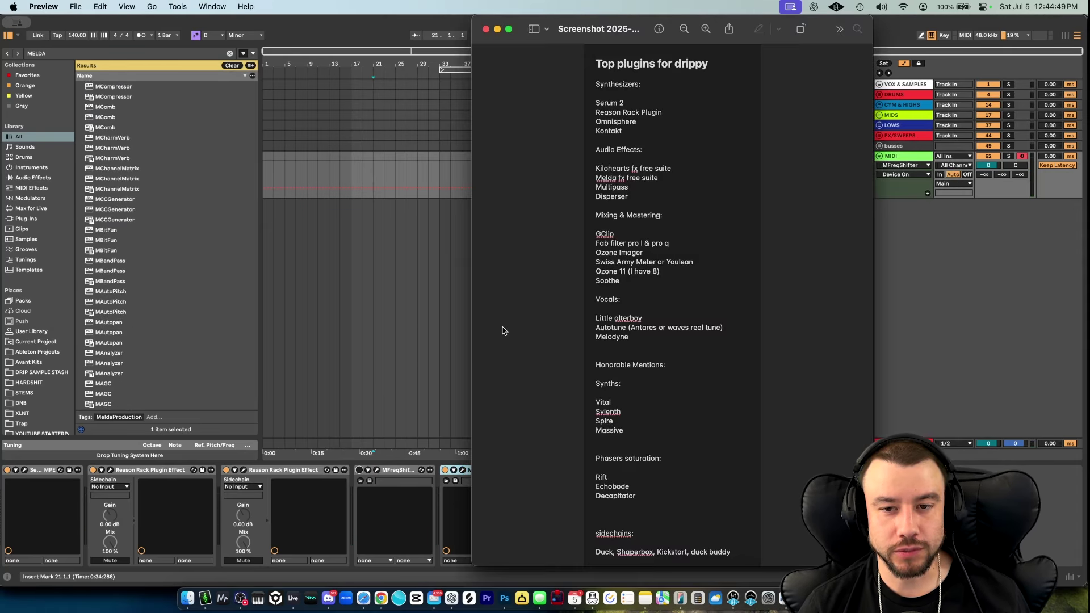
pyautogui.press('super+Tab')
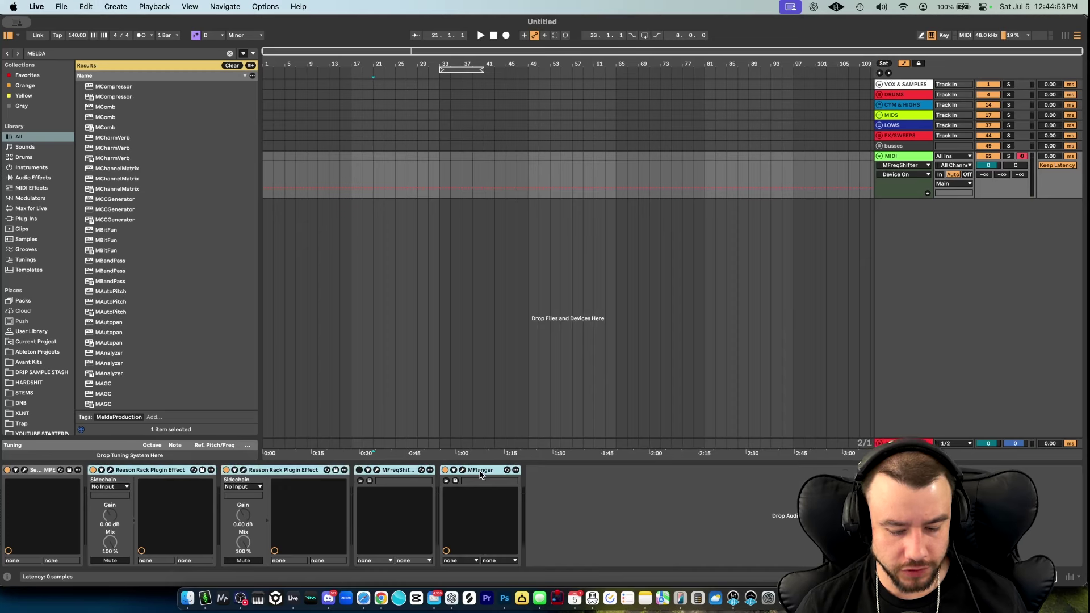
pyautogui.press('Delete')
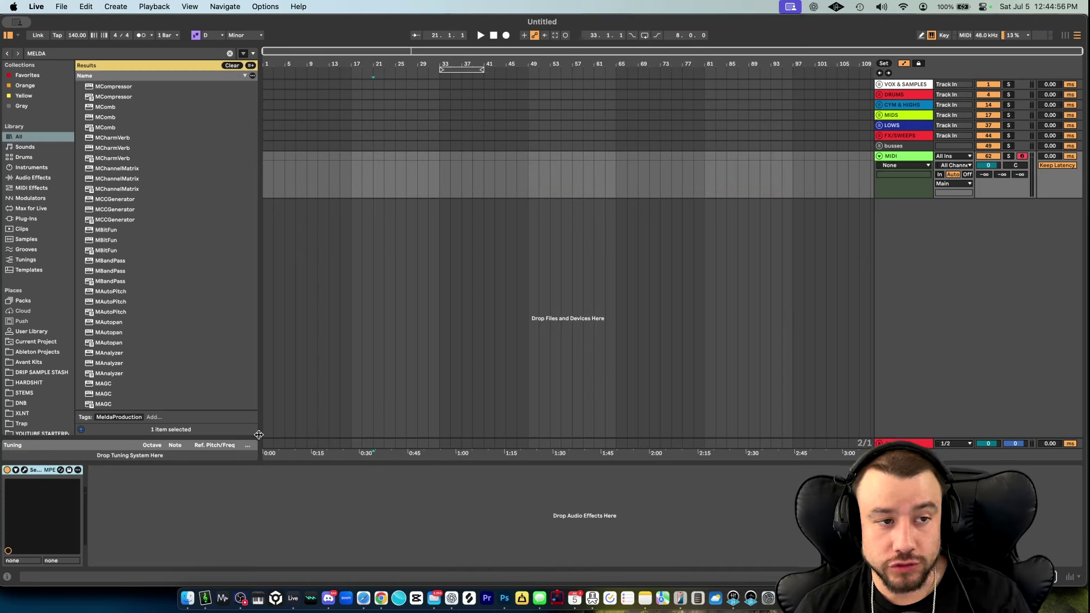
# Start playback, search the browser for "multipass" and add Multipass to the MIDI track's device chain.
pyautogui.press('space')
pyautogui.press('super+f')
pyautogui.write('m')
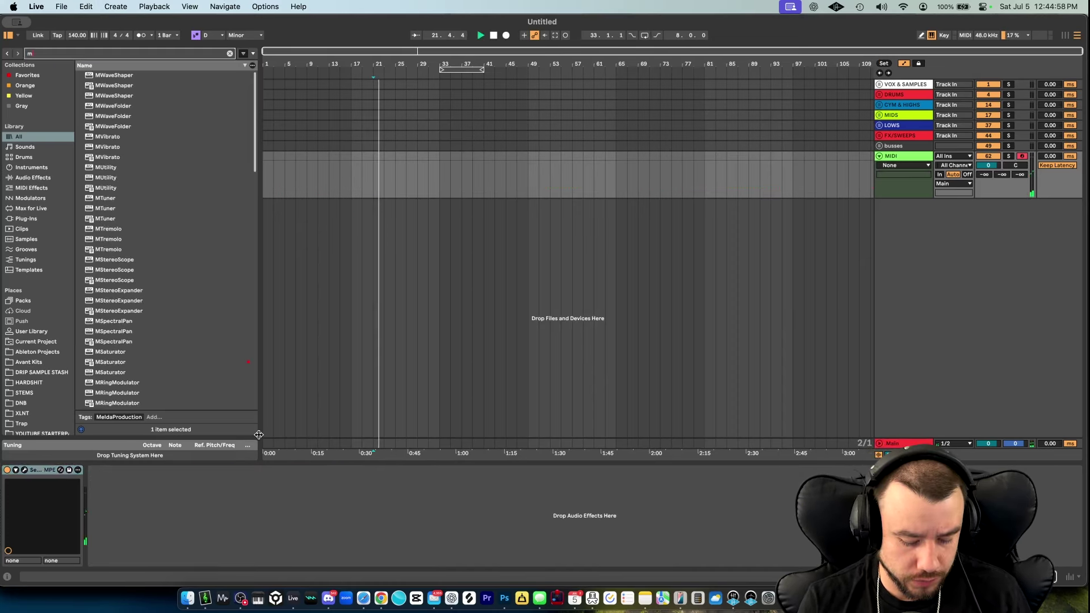
pyautogui.write('ultipass')
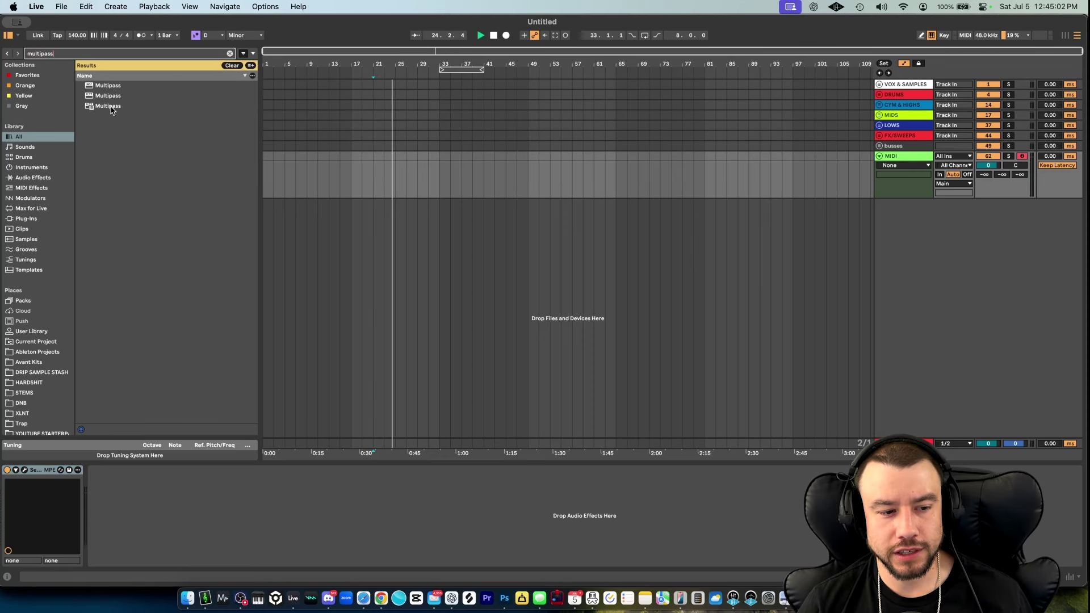
pyautogui.doubleClick(108, 107)
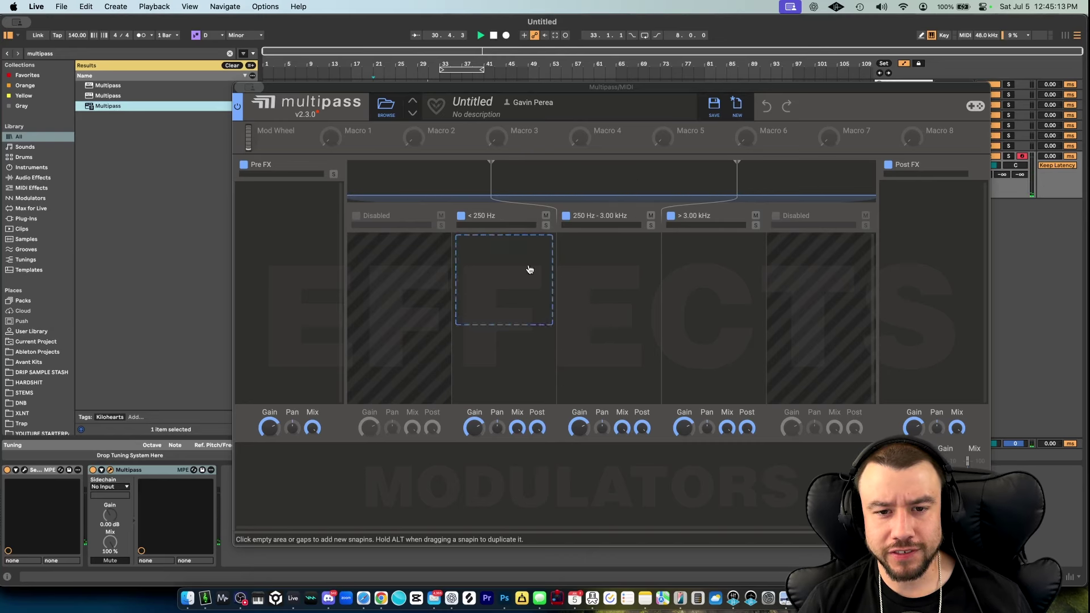
# Try a Frequency Shifter at about 475 Hz in Multipass's band below 250 Hz and remove it.
pyautogui.click(487, 255)
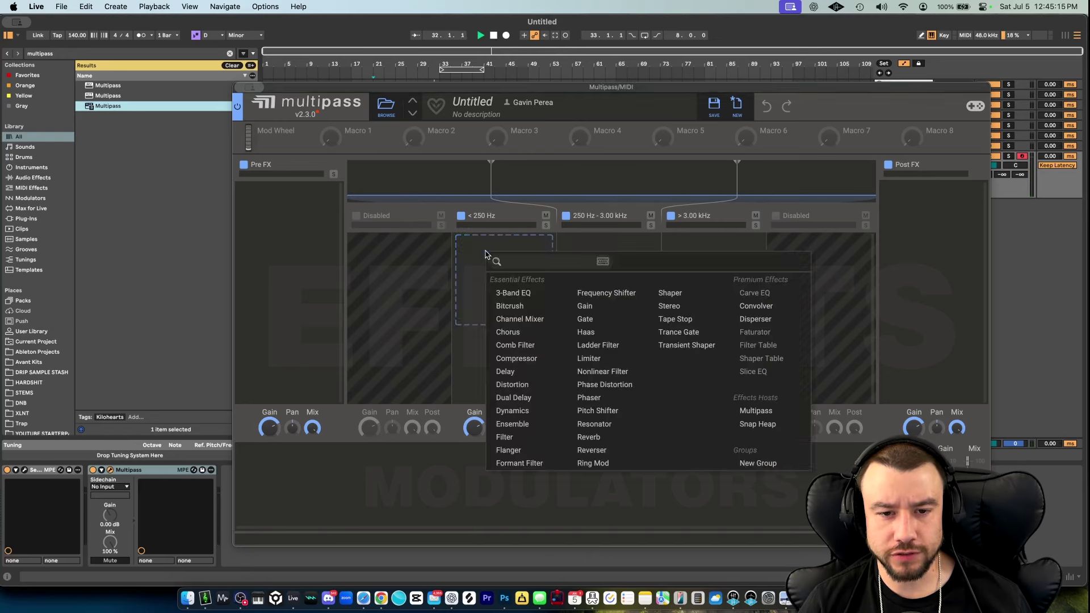
pyautogui.click(593, 293)
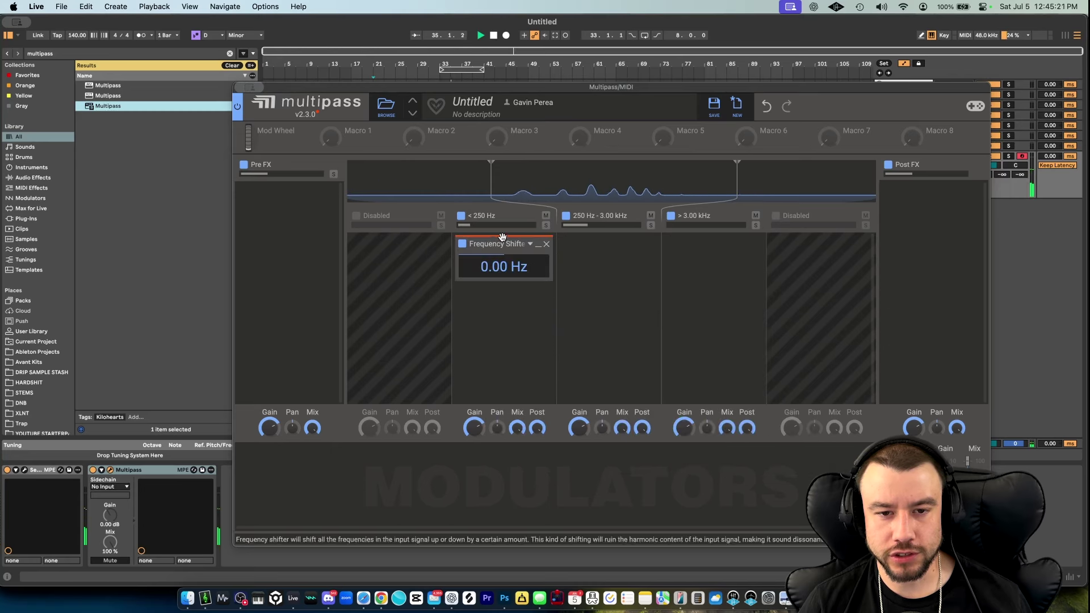
pyautogui.moveTo(504, 266); pyautogui.dragTo(504, 207)
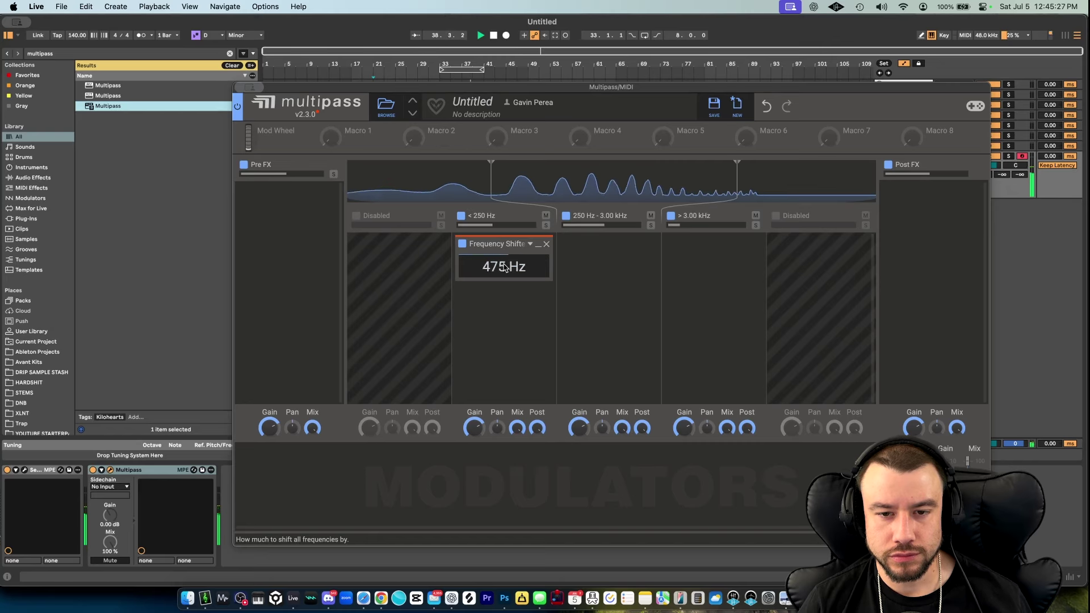
pyautogui.click(546, 244)
# Try an Overdrive Distortion with raised drive in Multipass's 250 Hz to 3.00 kHz band and remove it.
pyautogui.click(617, 278)
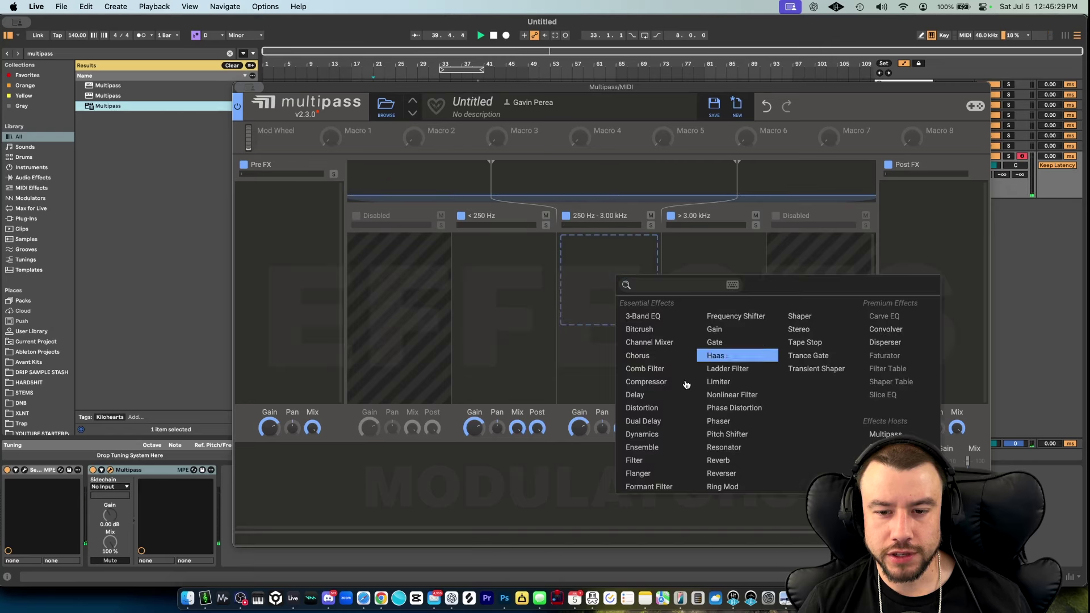
pyautogui.click(643, 408)
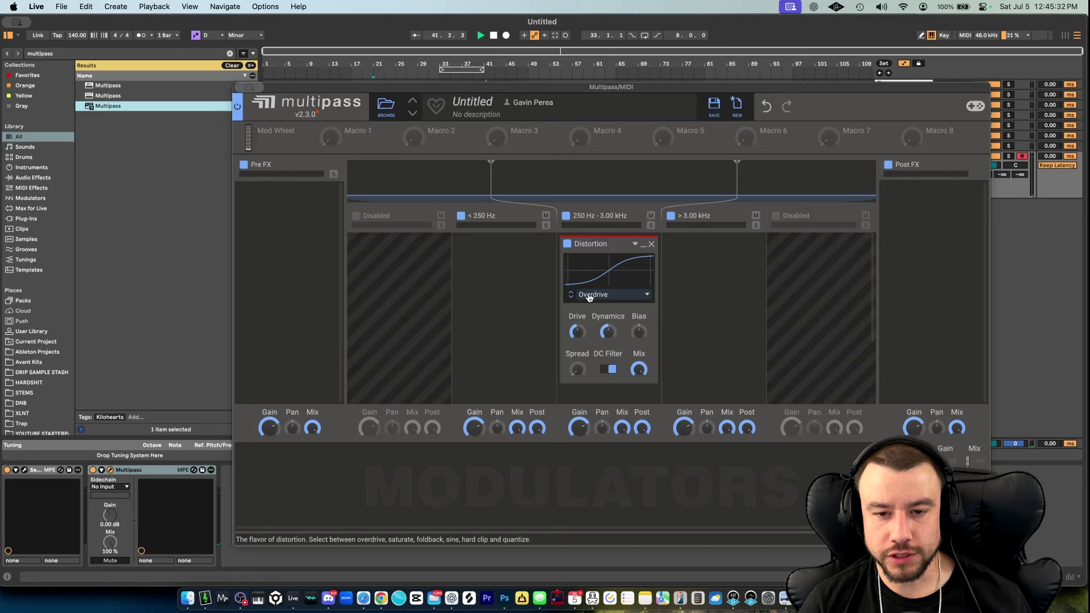
pyautogui.moveTo(577, 332); pyautogui.dragTo(577, 312)
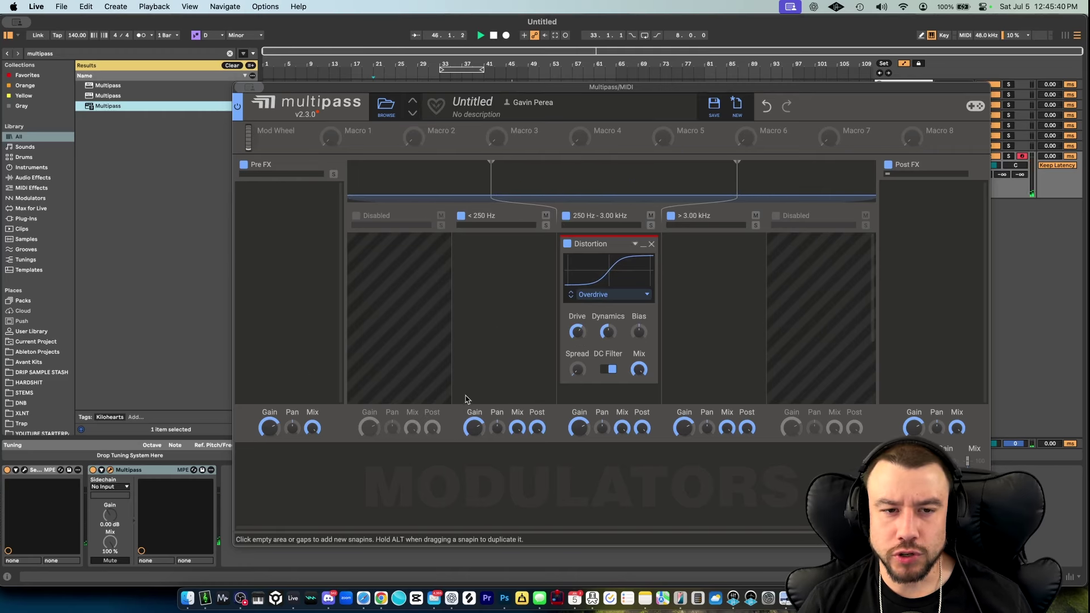
pyautogui.click(653, 244)
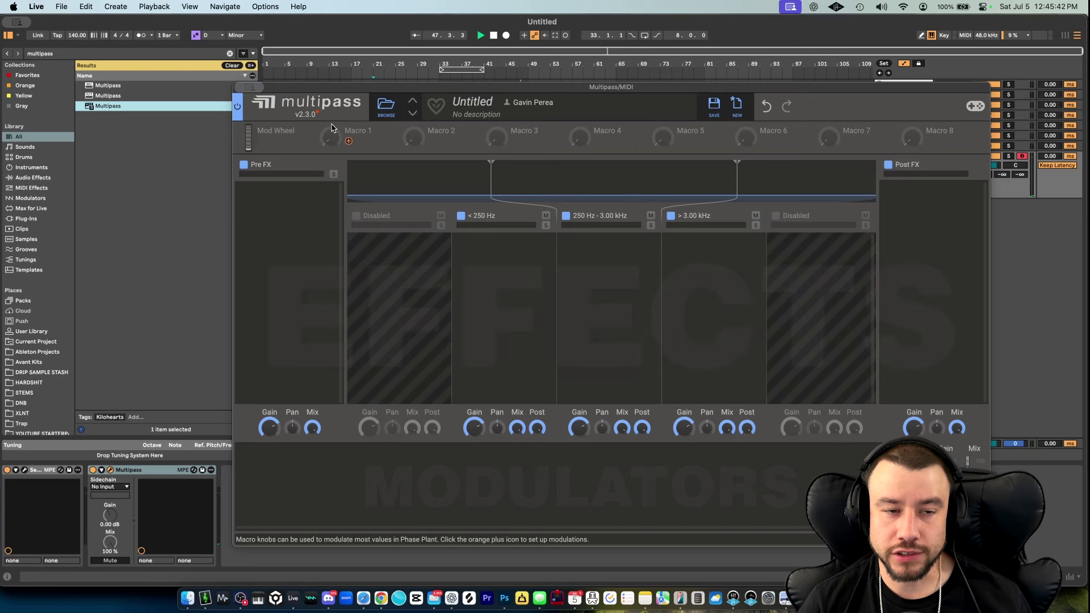
# Close the Multipass window and consult the plugin list in Preview before returning to Live.
pyautogui.moveTo(243, 90)
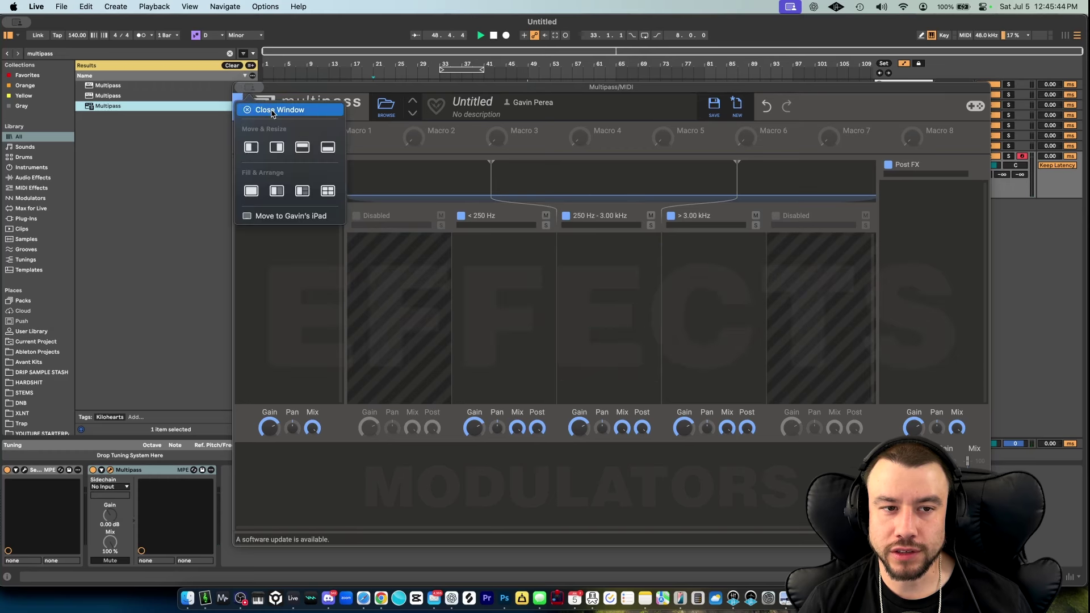
pyautogui.click(272, 111)
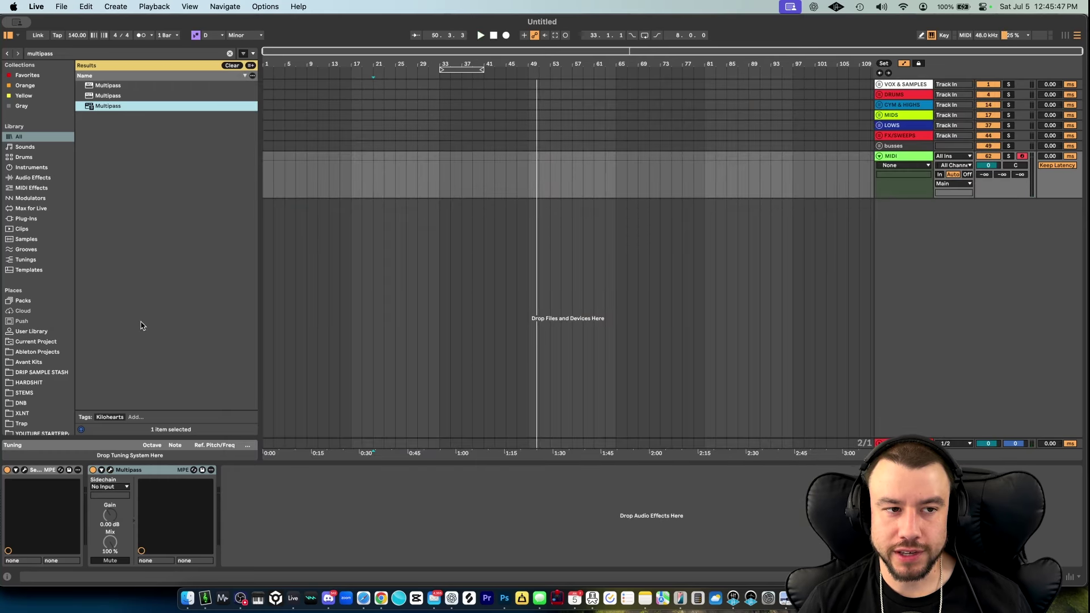
pyautogui.press('super+Tab')
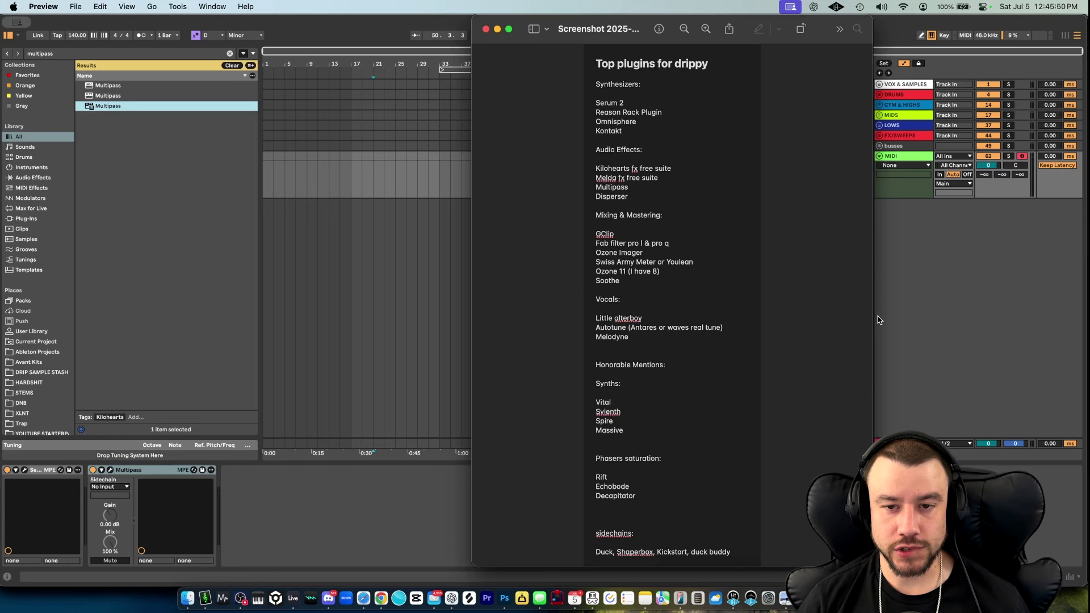
pyautogui.press('super+Tab')
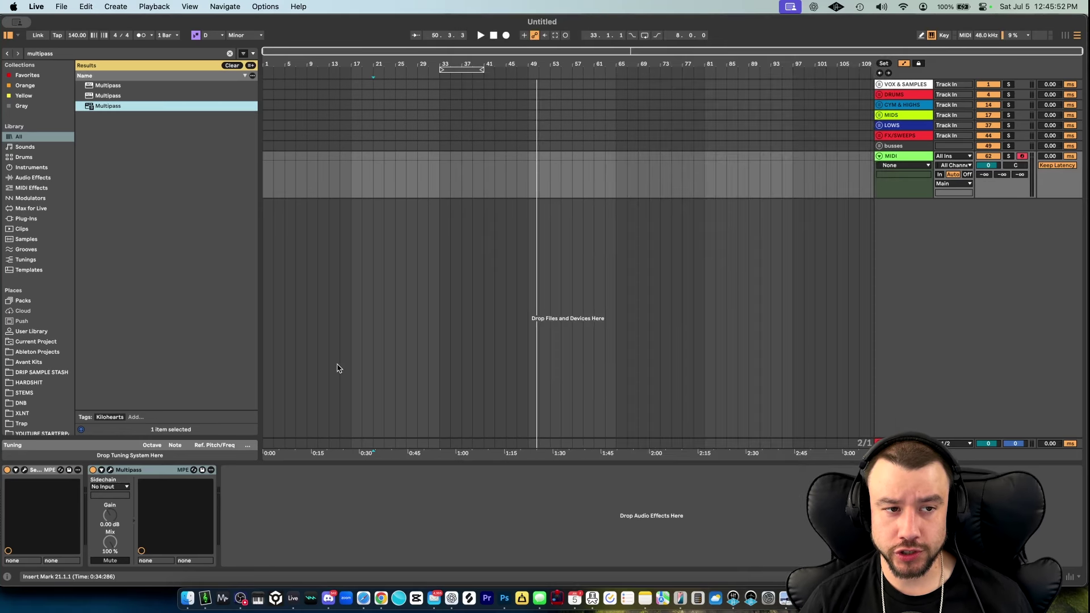
# Search the browser for "dispers" and add Disperser after Multipass on the MIDI track.
pyautogui.press('super+f')
pyautogui.write('dispers')
pyautogui.doubleClick(102, 105)
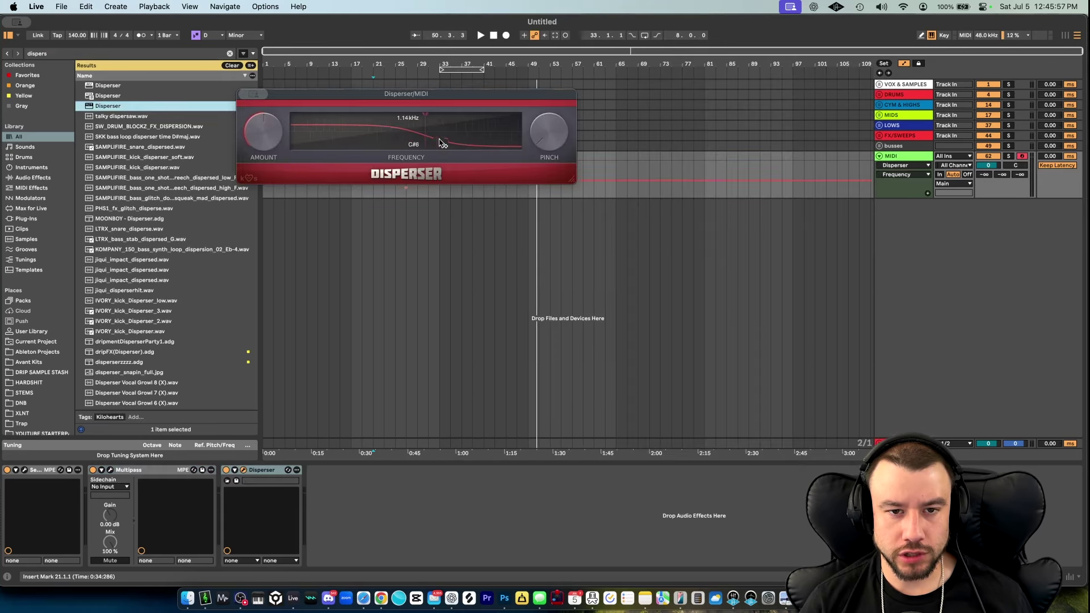
# Sweep Disperser's frequency up and down, leaving it at about 645 Hz.
pyautogui.moveTo(398, 136)
pyautogui.mouseDown()
pyautogui.moveTo(363, 135)
pyautogui.moveTo(438, 140)
pyautogui.moveTo(389, 134)
pyautogui.moveTo(405, 132)
pyautogui.mouseUp()
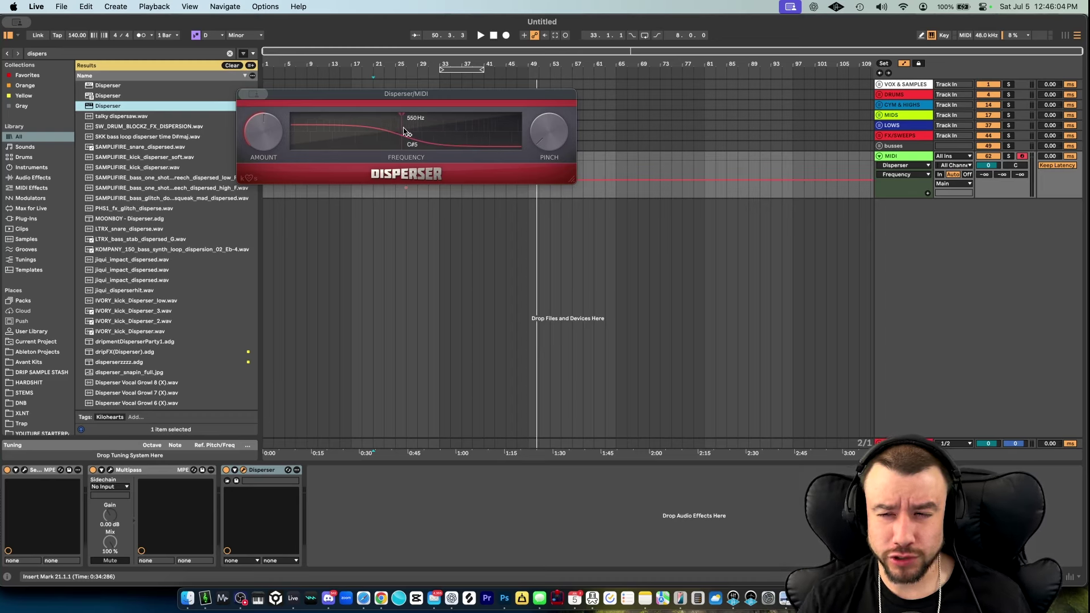
pyautogui.moveTo(311, 130); pyautogui.dragTo(396, 136)
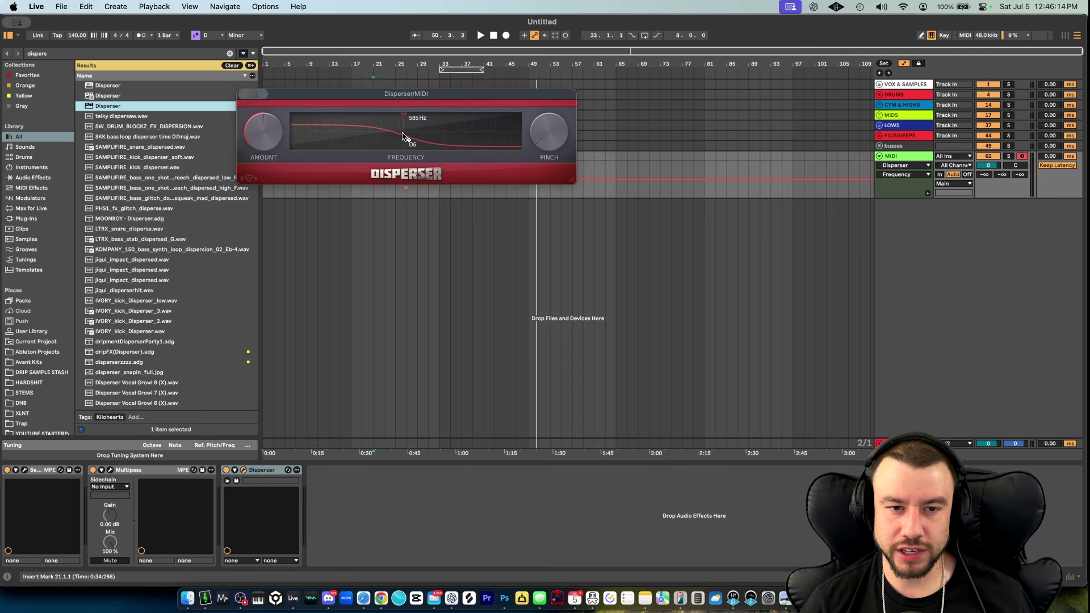
pyautogui.moveTo(403, 137)
pyautogui.mouseDown()
pyautogui.moveTo(434, 136)
pyautogui.moveTo(422, 139)
pyautogui.mouseUp()
pyautogui.click(252, 95)
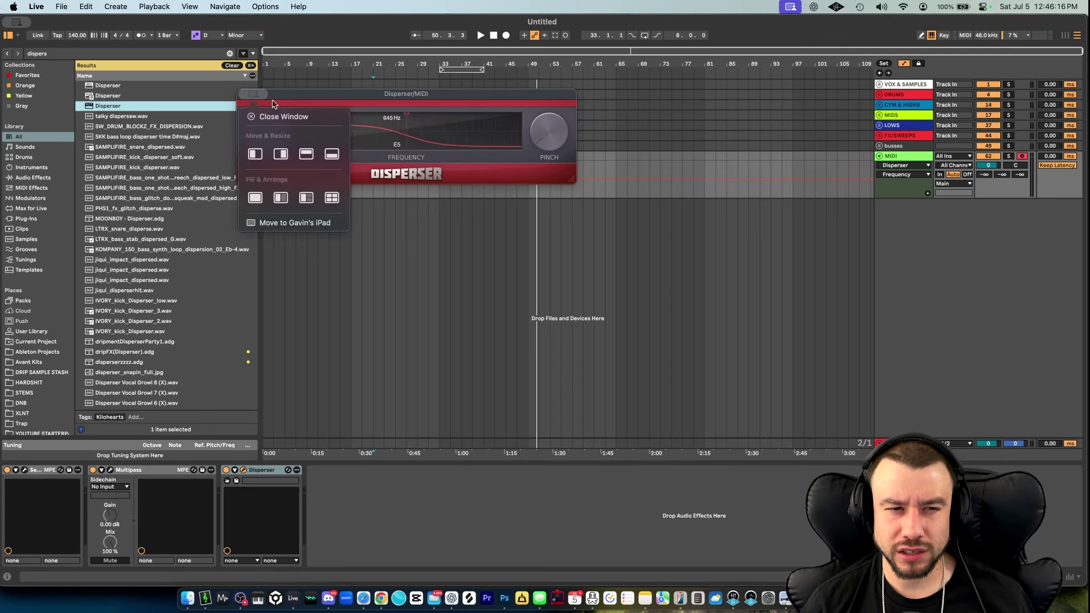
pyautogui.press('Escape')
# Delete Disperser and Multipass from the MIDI track's device chain.
pyautogui.click(267, 473)
pyautogui.press('Delete')
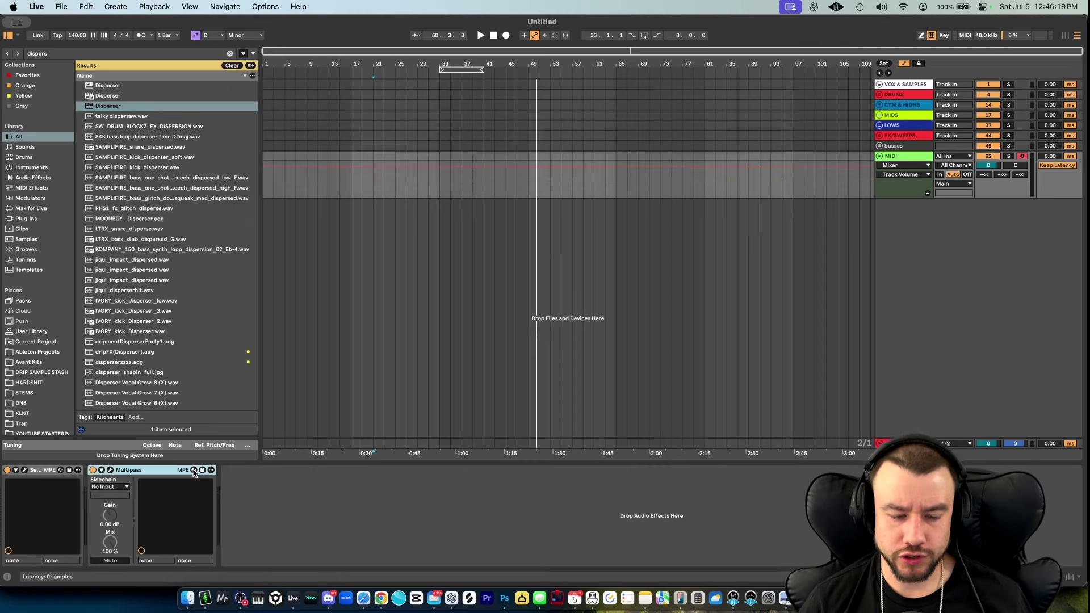
pyautogui.press('Delete')
# Clear the browser search, list all plug-ins, and consult the plugin list in Preview before returning to Live.
pyautogui.press('super+Tab')
pyautogui.press('super+w')
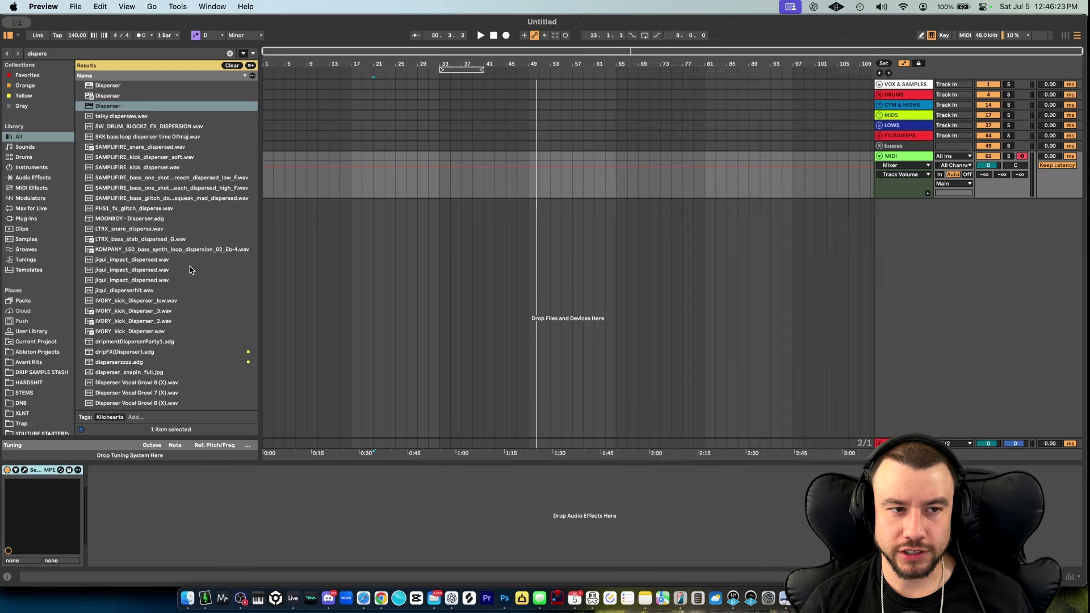
pyautogui.click(230, 53)
pyautogui.click(26, 219)
pyautogui.press('super+Tab')
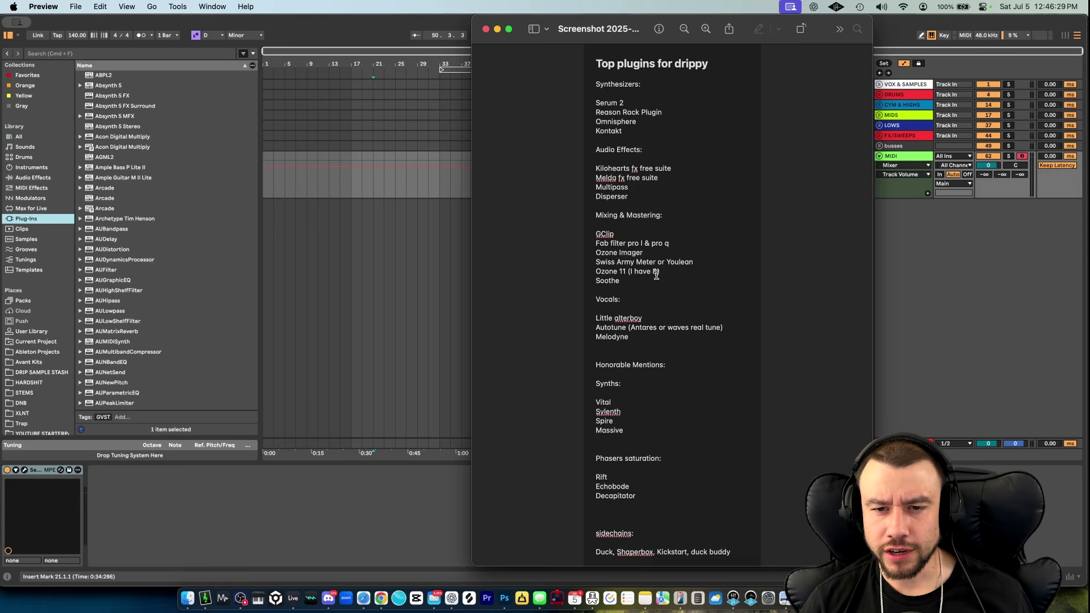
pyautogui.press('super+Tab')
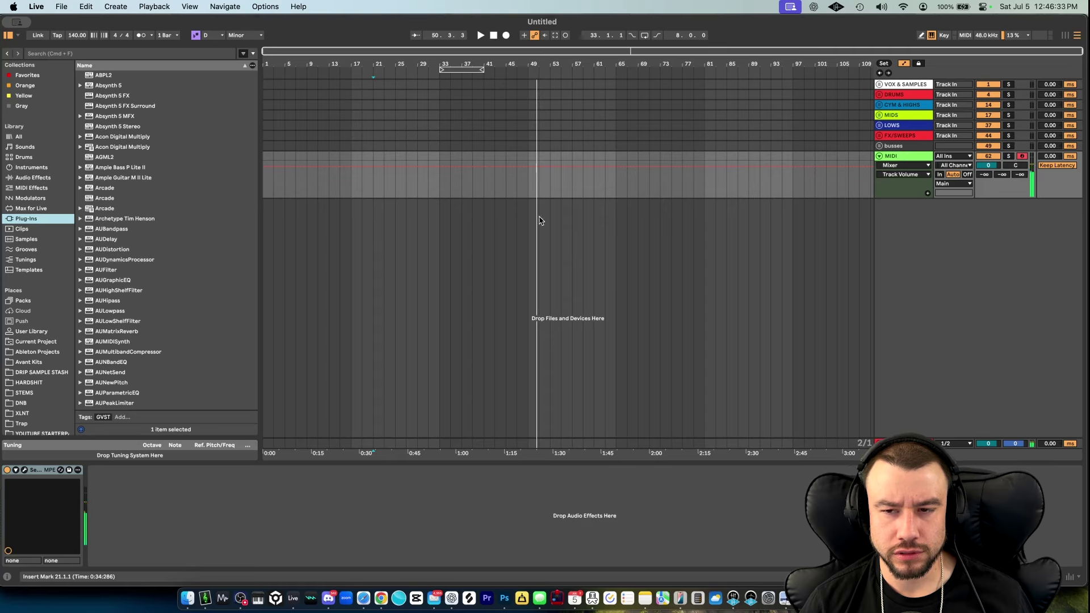
# Record a four-chord progression nearly eight bars long on the MIDI track, starting from bar 1.
pyautogui.click(493, 36)
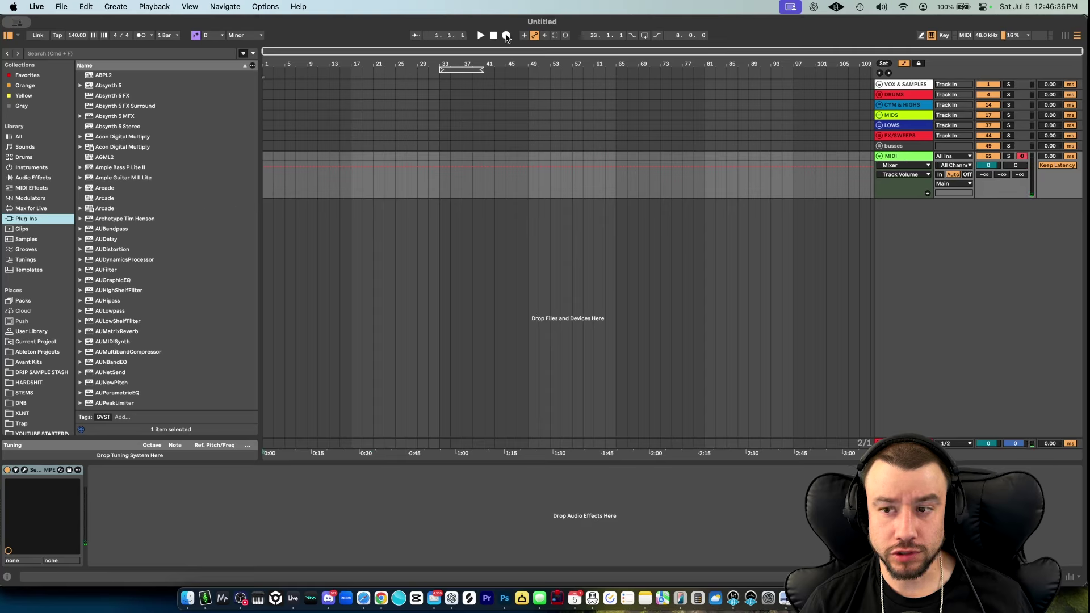
pyautogui.click(506, 35)
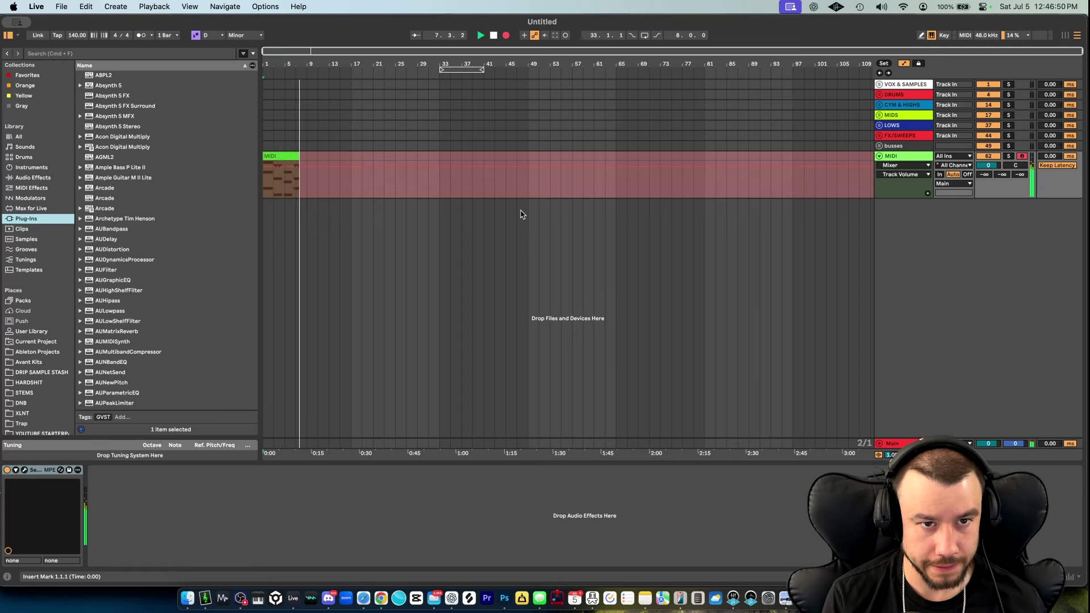
pyautogui.press('space')
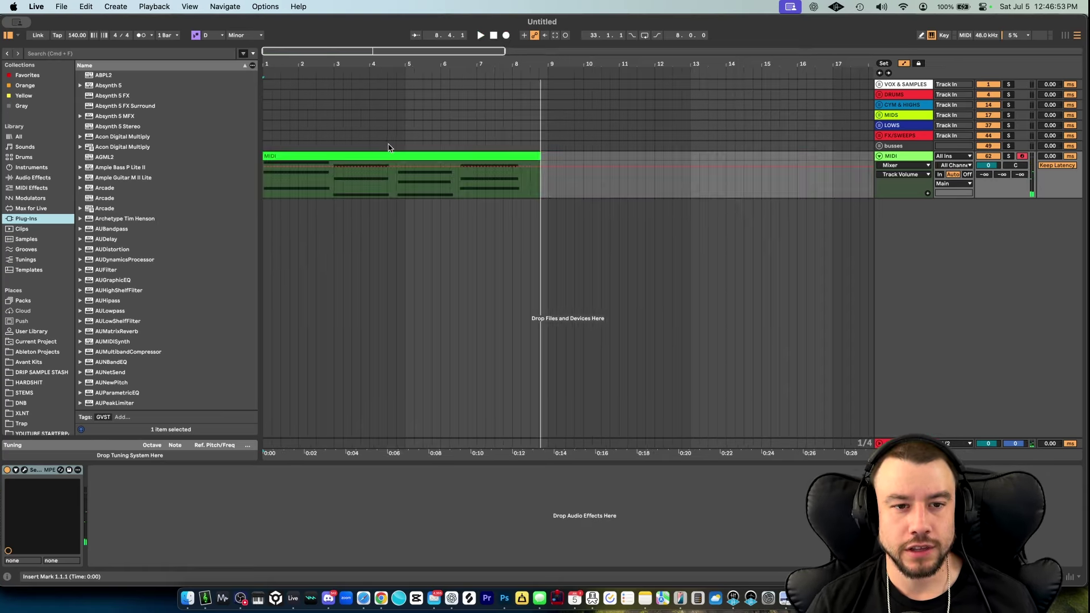
# In the recorded clip, shift the third chord to the start of bar 5 and the fourth chord to the start of bar 7.
pyautogui.click(386, 153)
pyautogui.moveTo(713, 358); pyautogui.dragTo(645, 508)
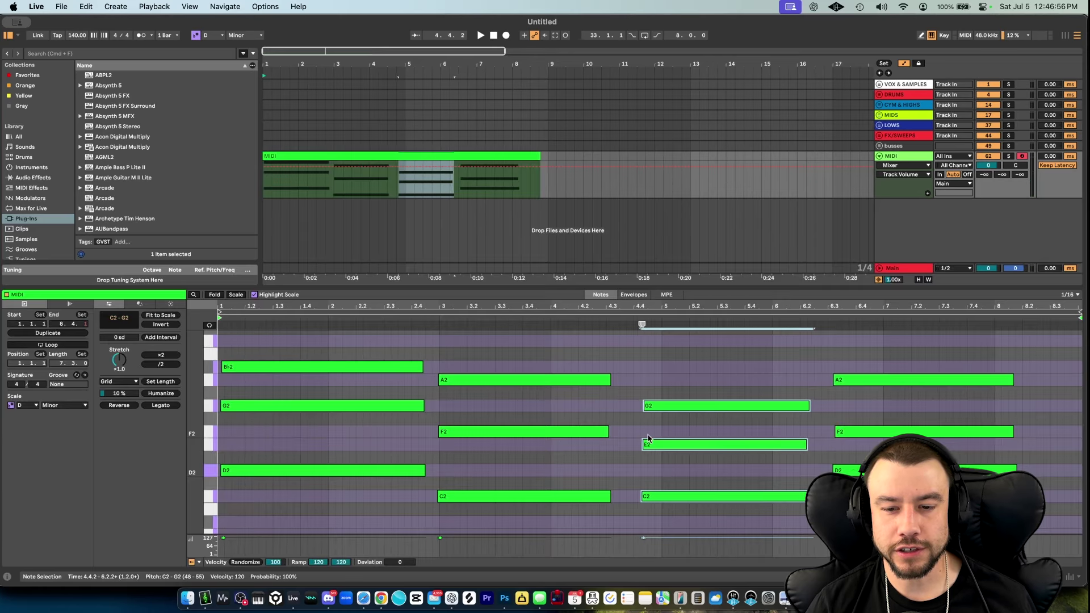
pyautogui.press('Right')
pyautogui.press('Right')
pyautogui.press('Right')
pyautogui.moveTo(830, 369); pyautogui.dragTo(1022, 480)
pyautogui.press('Right')
pyautogui.press('Right')
pyautogui.press('Right')
pyautogui.press('Right')
pyautogui.press('Right')
pyautogui.press('Right')
pyautogui.press('Right')
pyautogui.press('Right')
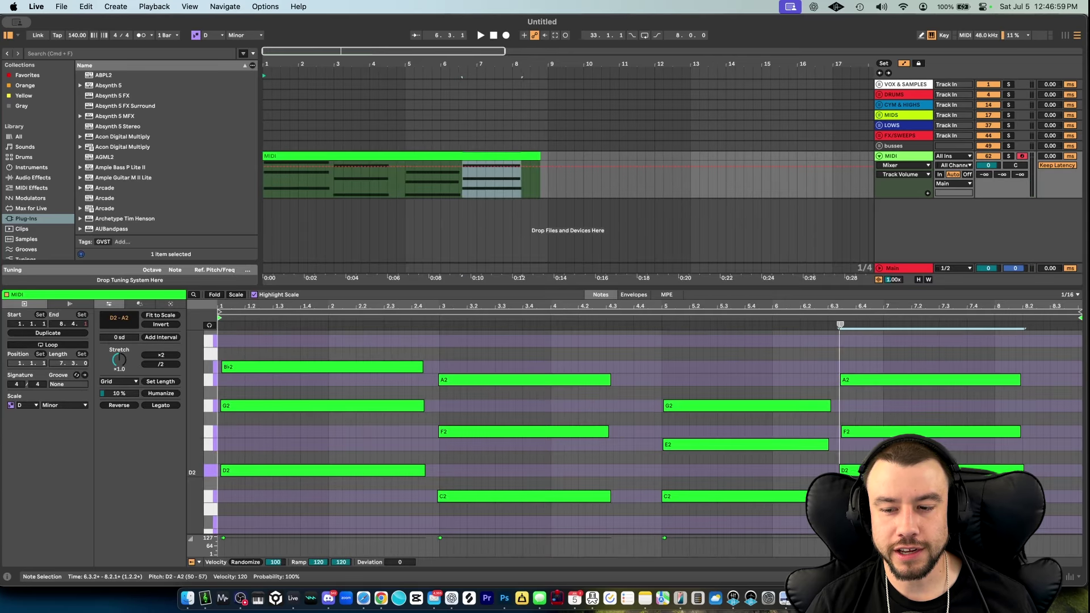
# Extend the MIDI clip's end to 9.1.1 and play the eight bars as a loop.
pyautogui.moveTo(540, 155); pyautogui.dragTo(548, 155)
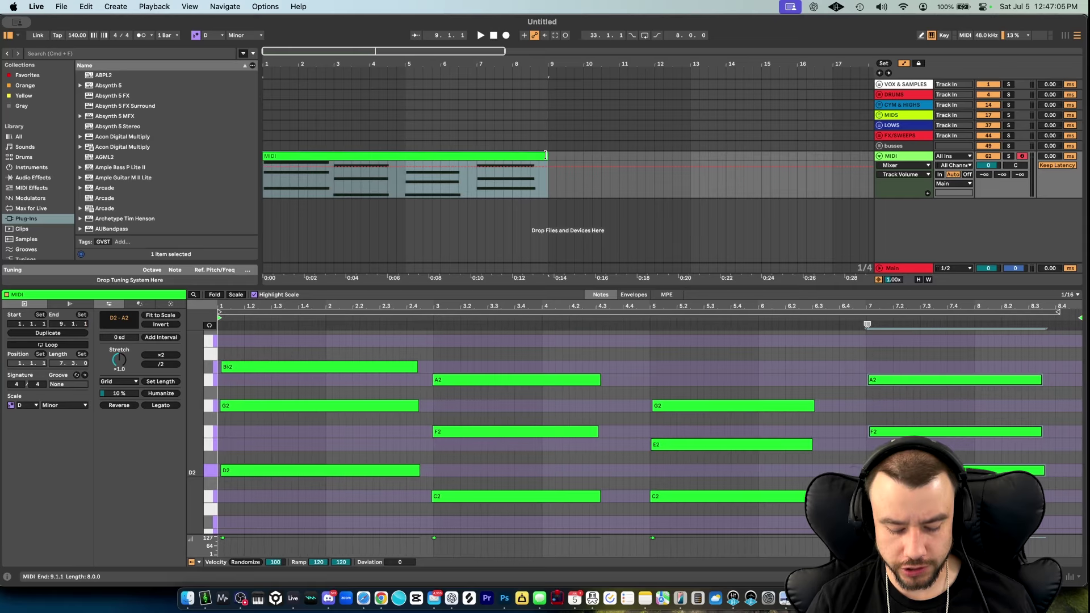
pyautogui.press('super+l')
pyautogui.press('space')
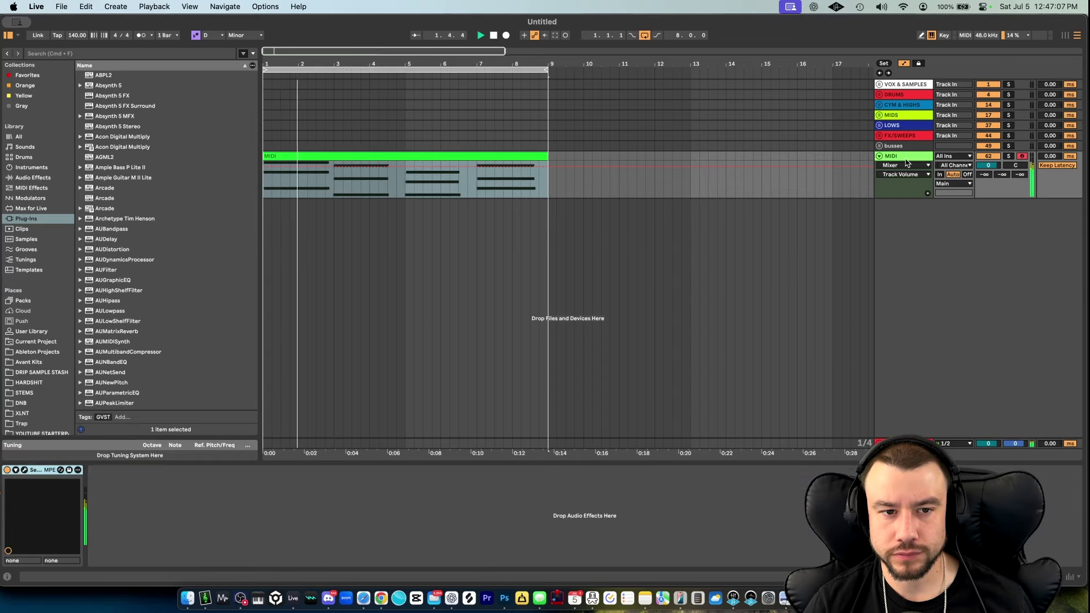
# Search the plug-ins for "pro" and add FabFilter Pro-L 2 to the MIDI track.
pyautogui.hotkey('shift', 'Tab')
pyautogui.press('super+f')
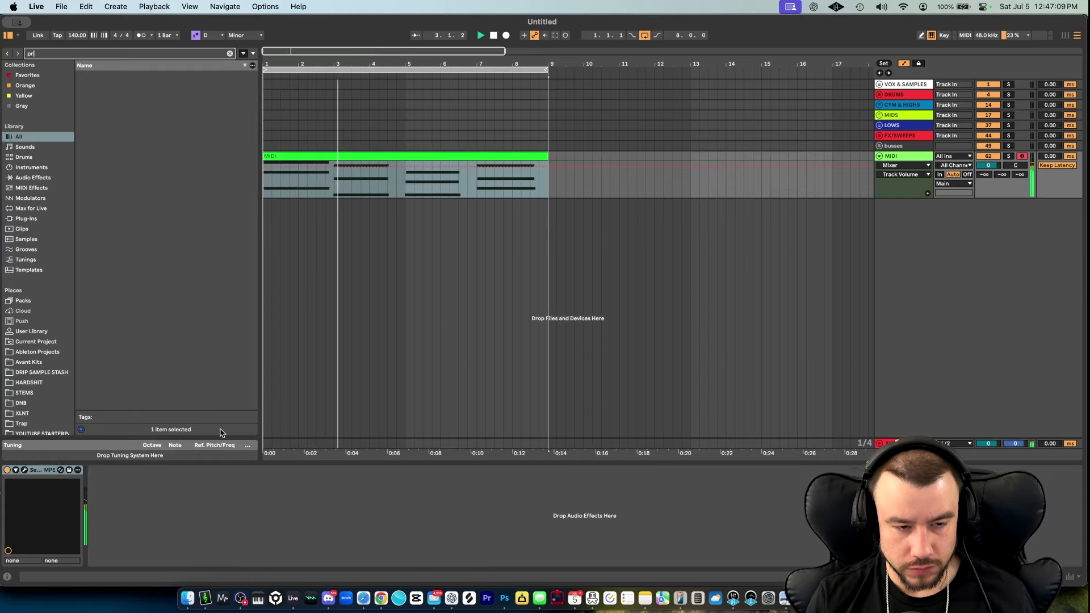
pyautogui.write('pro')
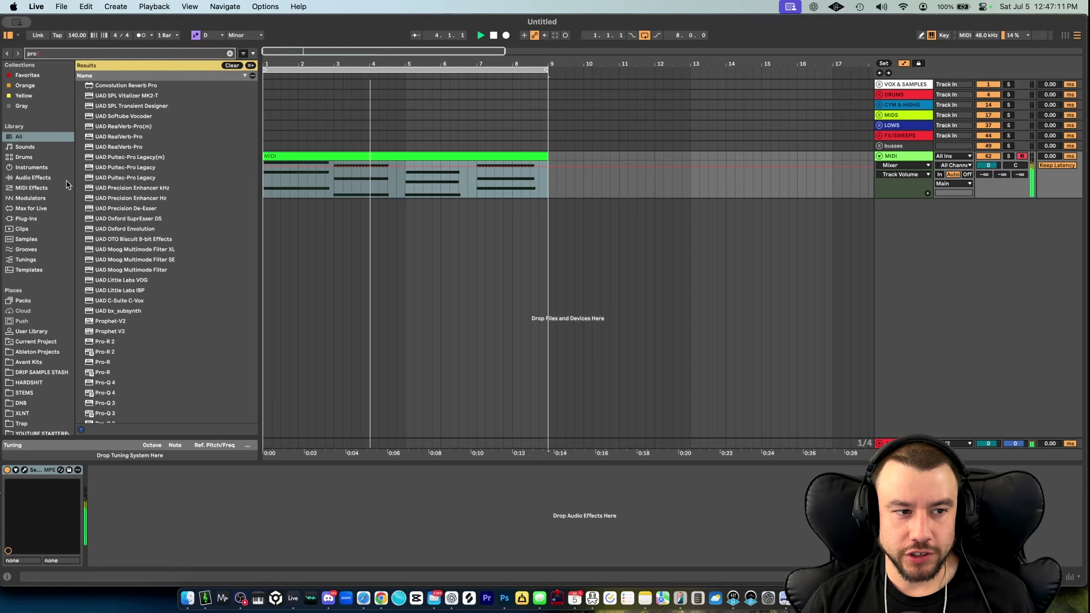
pyautogui.click(27, 219)
pyautogui.doubleClick(117, 177)
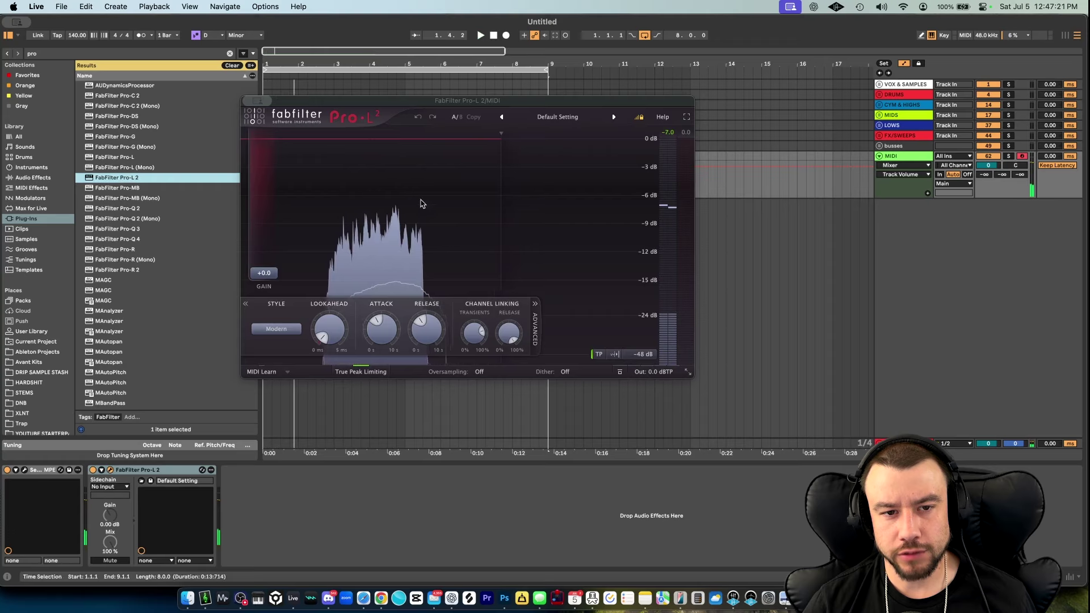
# Raise the Pro-L 2 gain to +6.2 dB while the chord loop plays, and close the limiter's window.
pyautogui.click(264, 274)
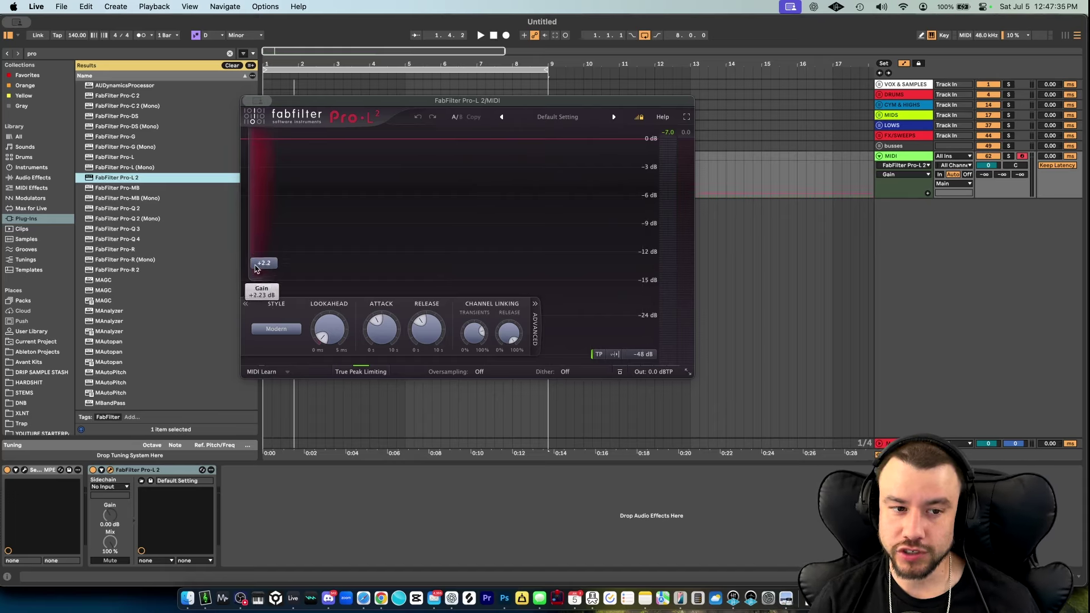
pyautogui.press('space')
pyautogui.moveTo(255, 269); pyautogui.dragTo(265, 246)
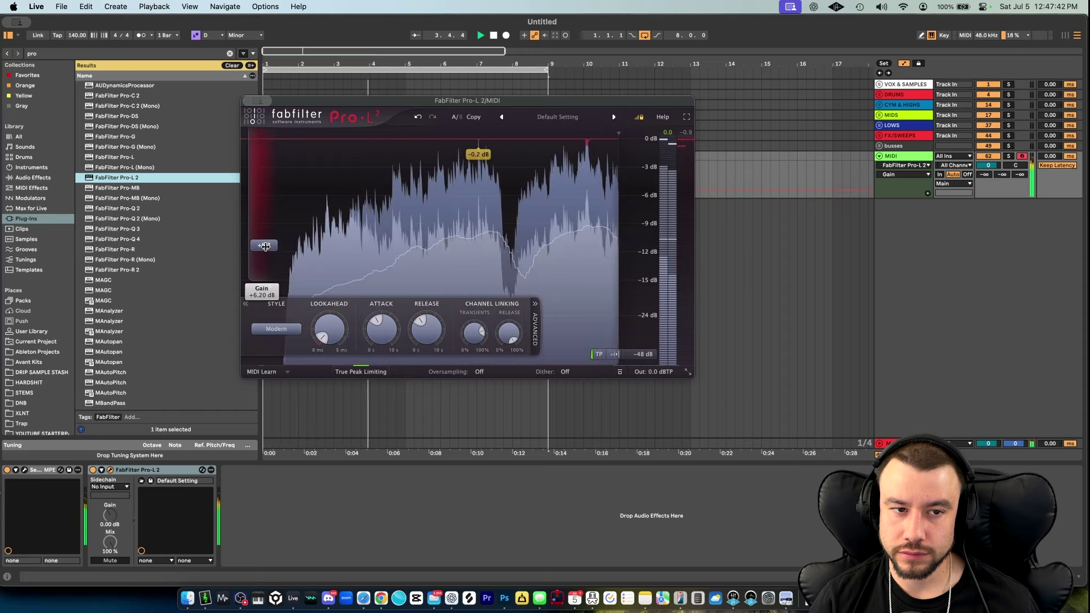
pyautogui.press('space')
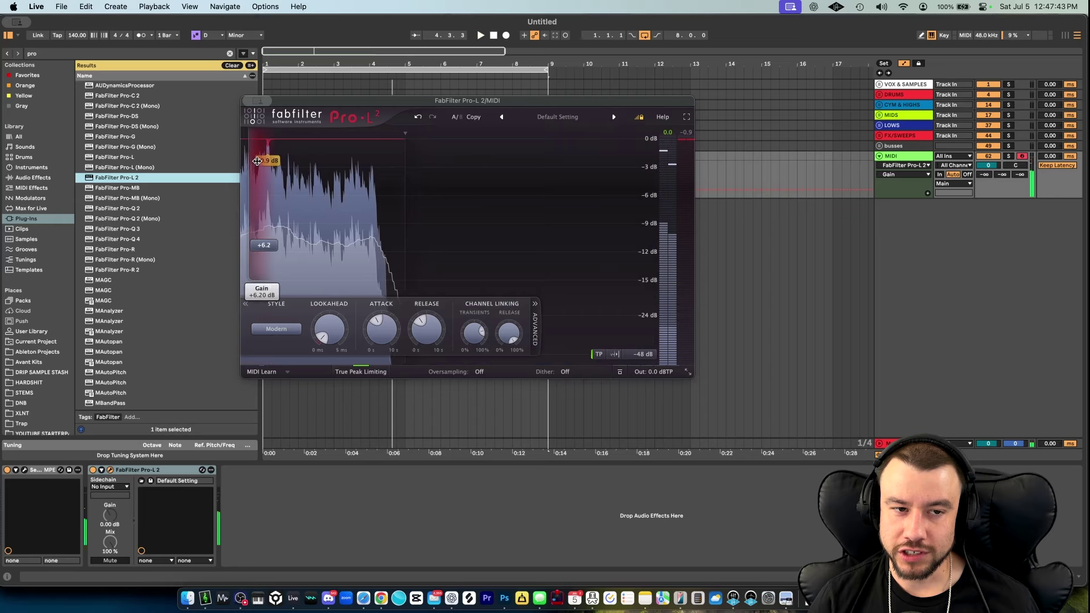
pyautogui.click(261, 106)
pyautogui.click(246, 101)
# Add Pro-Q 4 after Pro-L 2 on the MIDI track and play the loop to view its frequency spectrum.
pyautogui.press('super+f')
pyautogui.write('pro q')
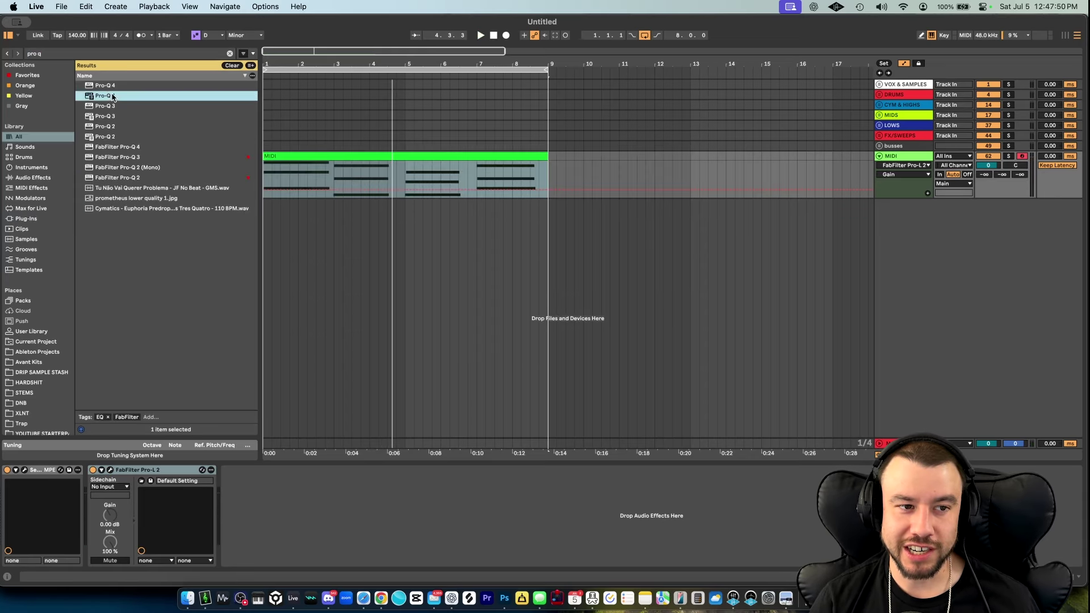
pyautogui.doubleClick(111, 95)
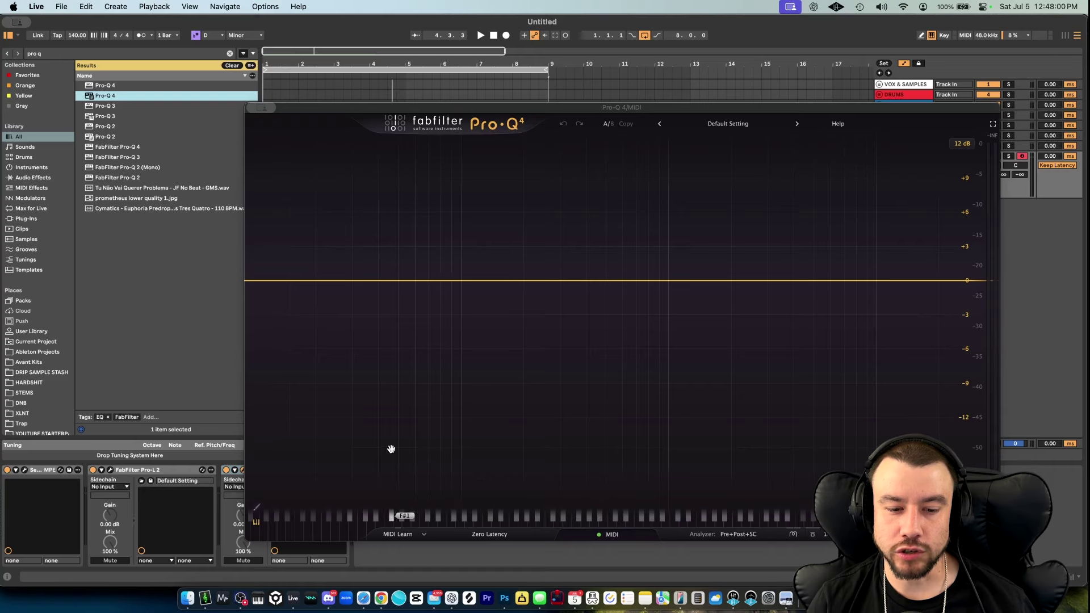
pyautogui.press('space')
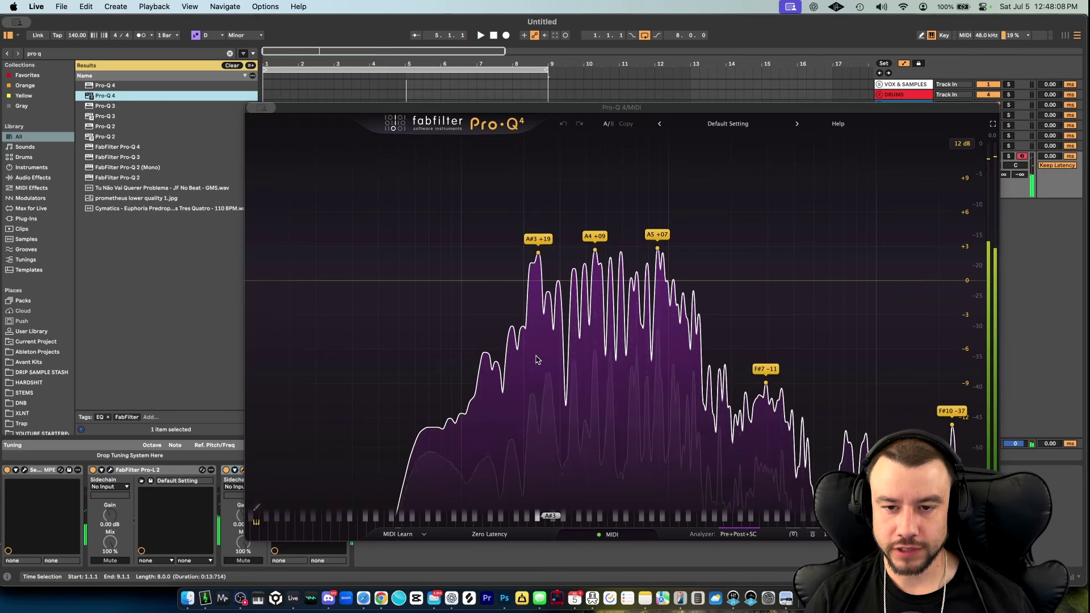
pyautogui.press('space')
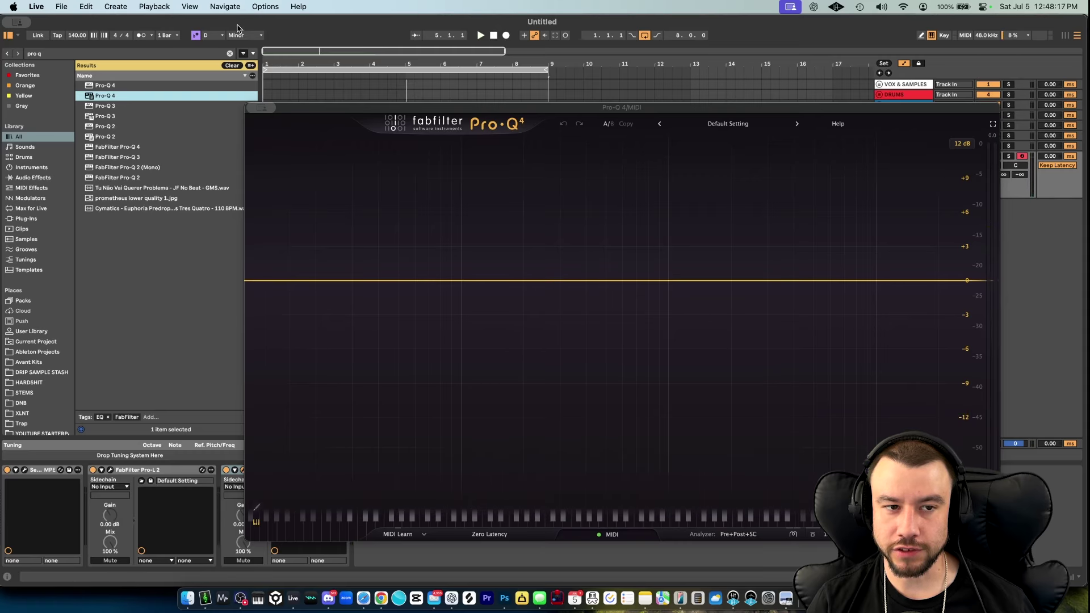
pyautogui.click(257, 109)
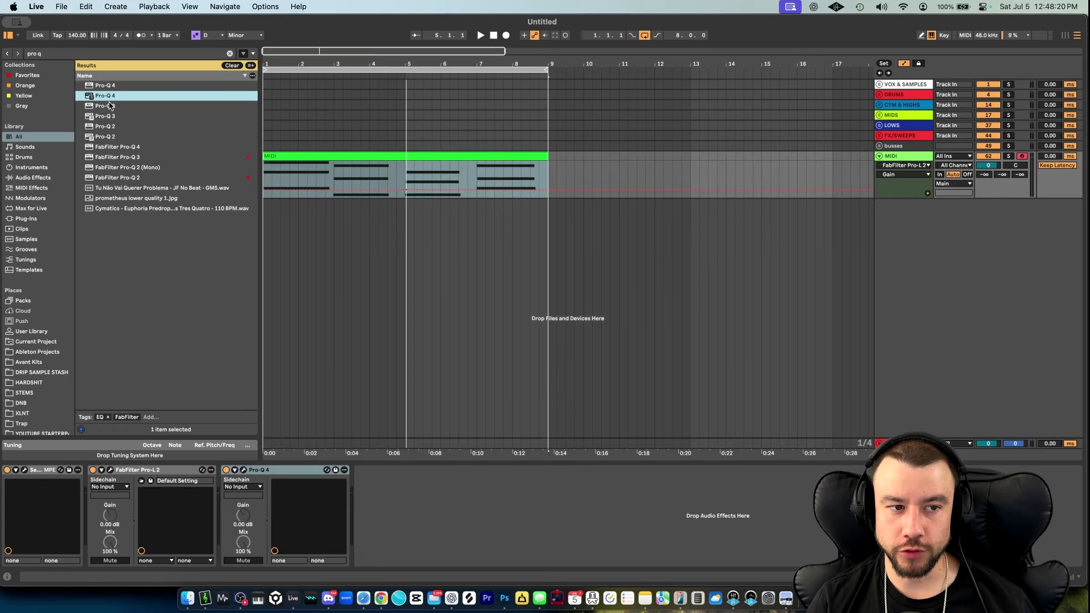
# Search the browser for "imager" and add Ozone Imager 2 after Pro-Q 4 on the MIDI track.
pyautogui.press('super+Tab')
pyautogui.press('super+Tab')
pyautogui.press('cmd+f')
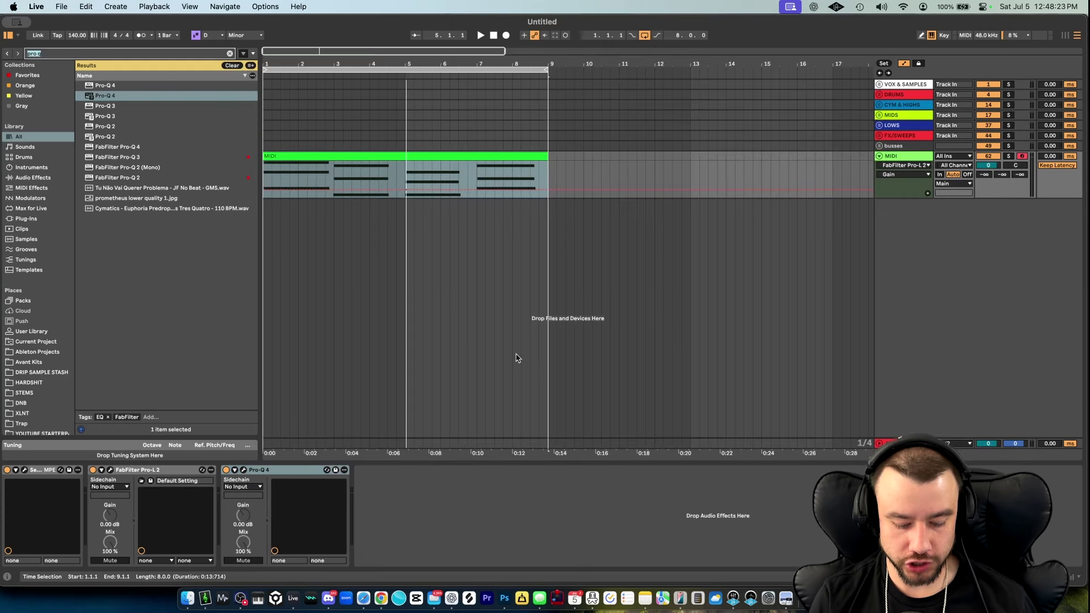
pyautogui.write('imager')
pyautogui.click(116, 108)
pyautogui.moveTo(118, 112); pyautogui.dragTo(423, 165)
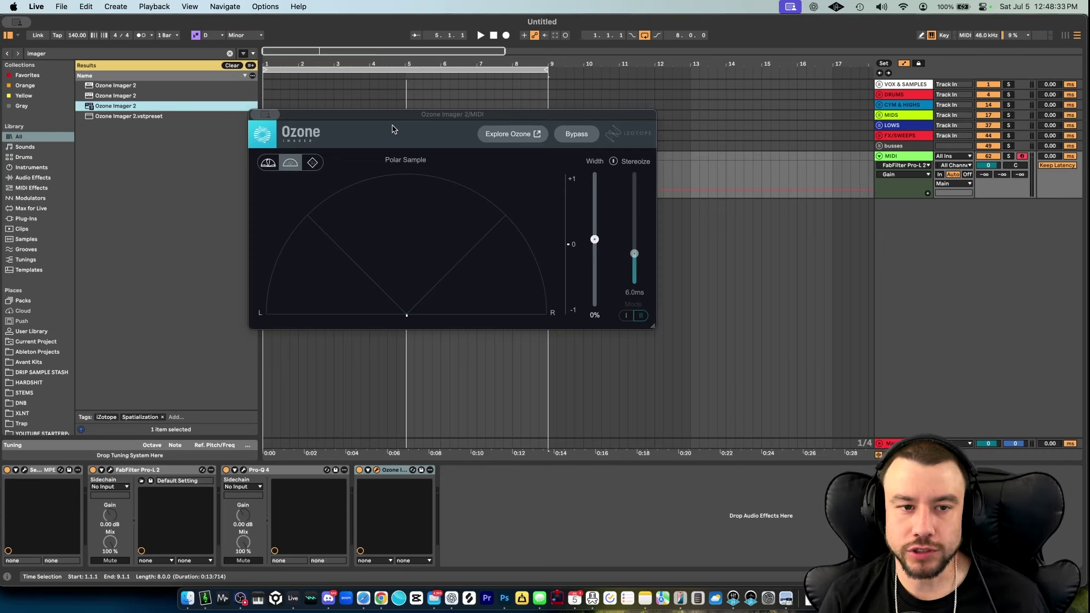
# Play the chord loop through Ozone Imager 2, examine its stereo spread in the Polar Sample view, and close the window.
pyautogui.press('space')
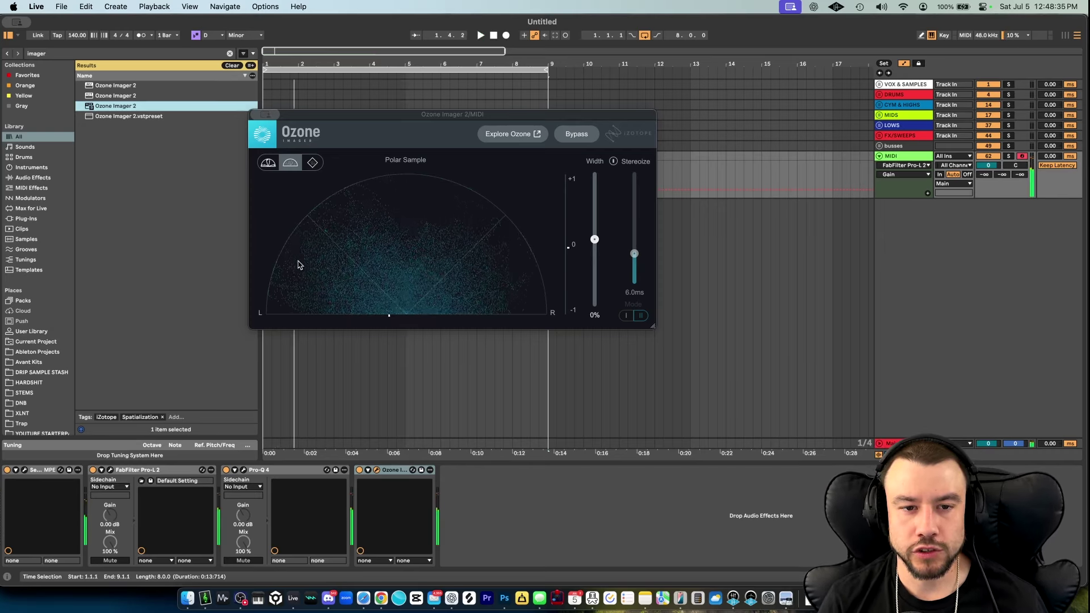
pyautogui.press('space')
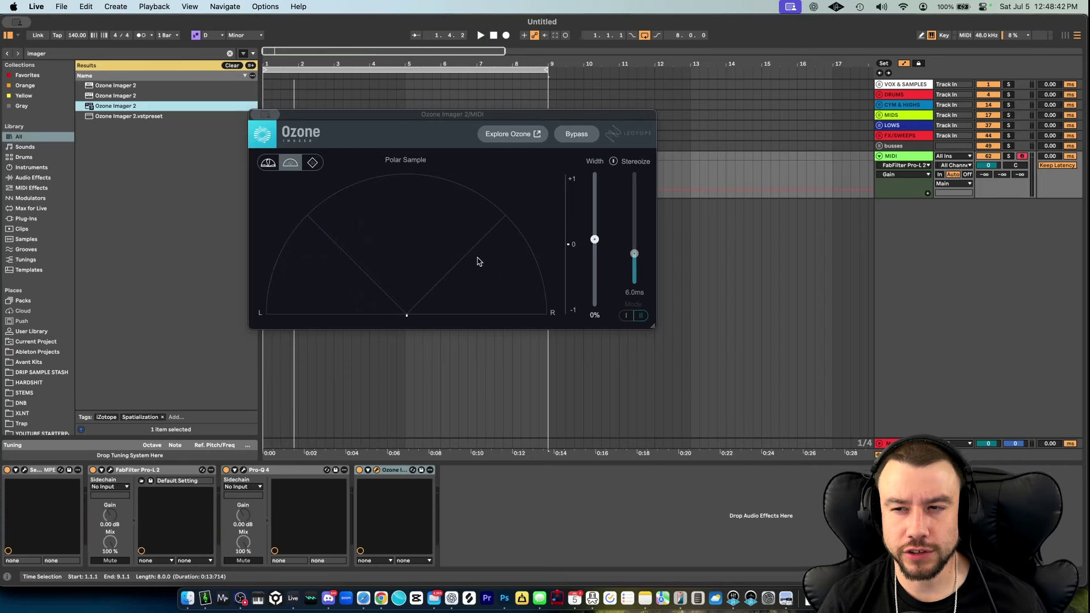
pyautogui.press('space')
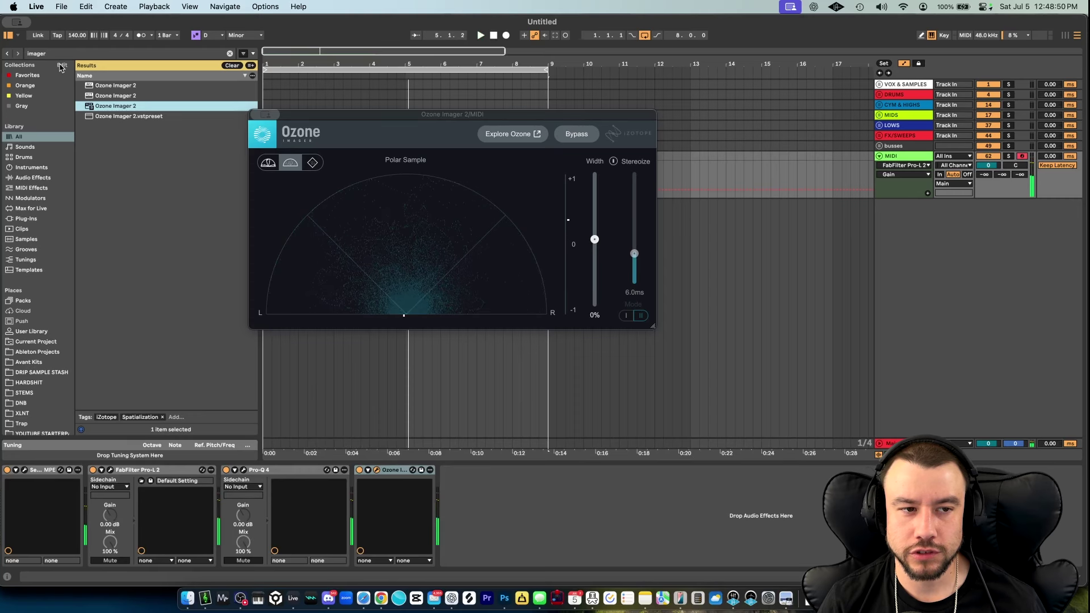
pyautogui.click(261, 117)
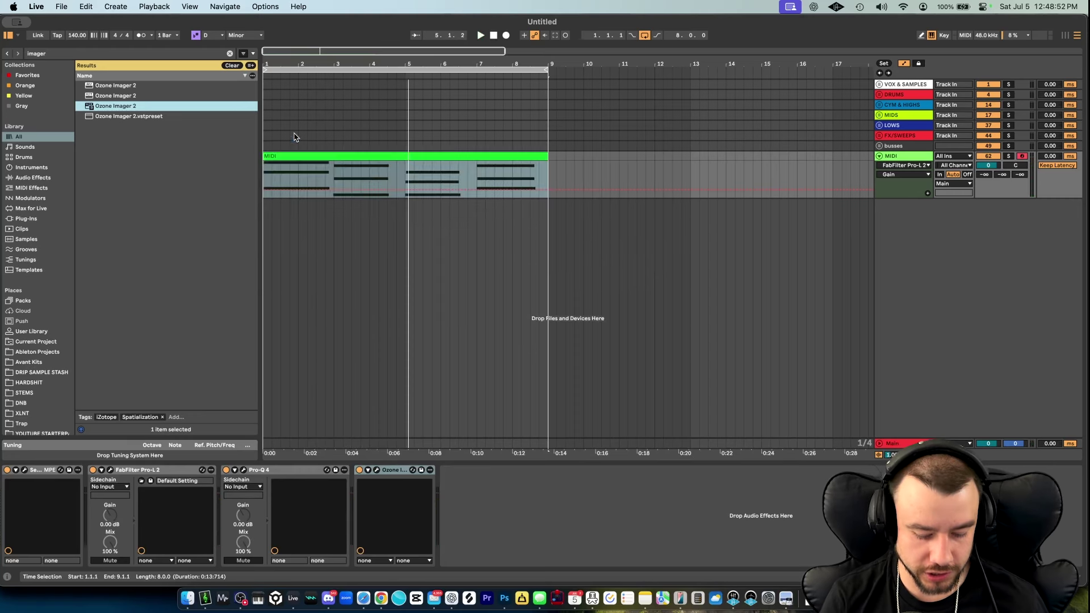
# Search the browser for "ozone" and add Ozone 8 after Ozone Imager 2 on the MIDI track.
pyautogui.press('super+f')
pyautogui.write('ozone')
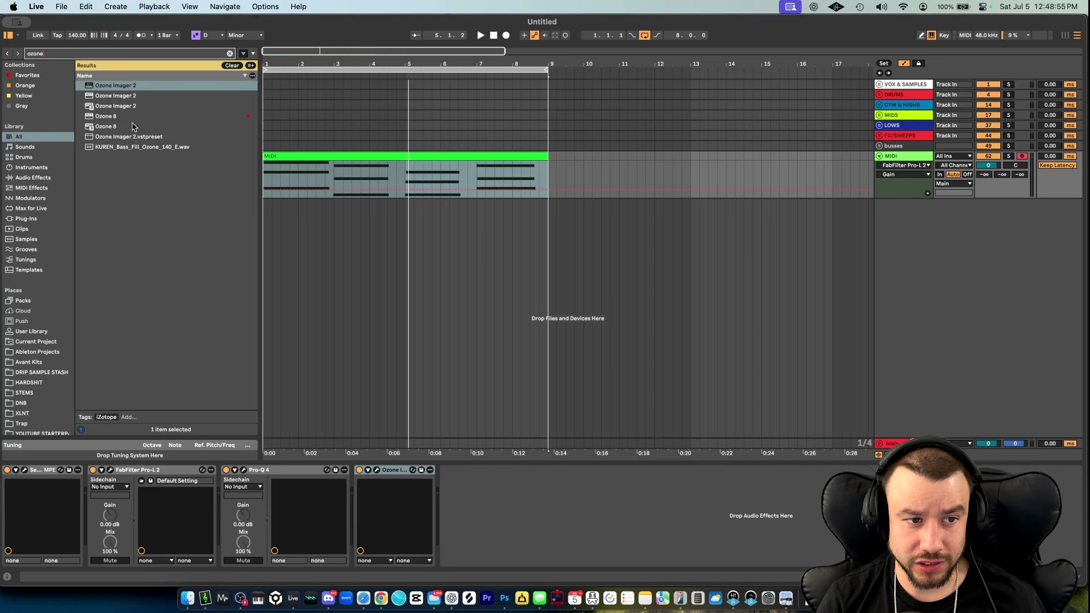
pyautogui.click(134, 126)
pyautogui.doubleClick(130, 127)
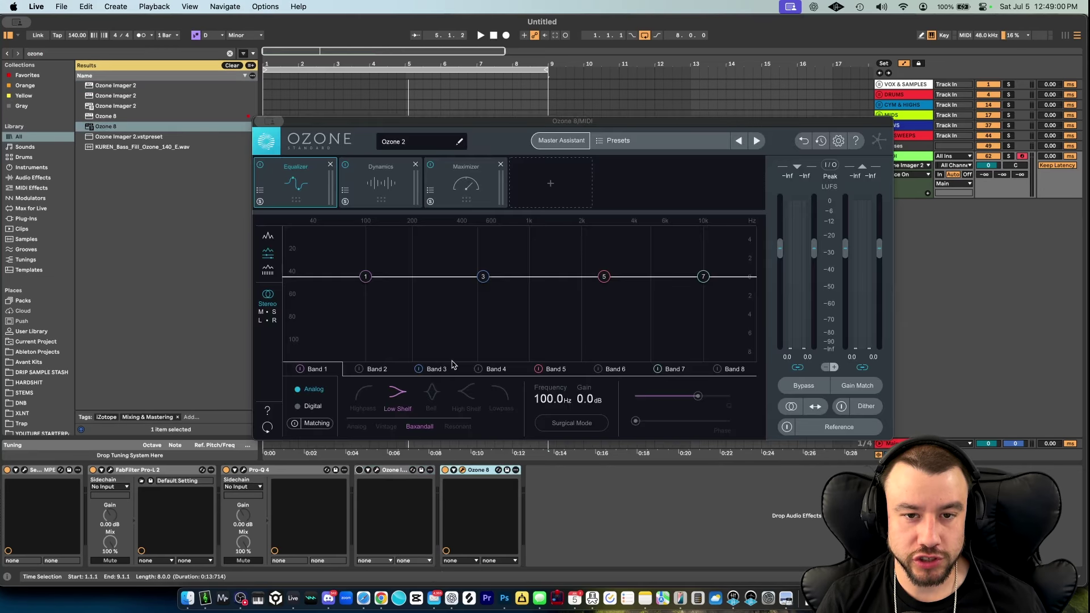
# In Ozone 8, replace the Maximizer, Dynamics and Equalizer modules with the Imager module.
pyautogui.click(501, 165)
pyautogui.click(415, 164)
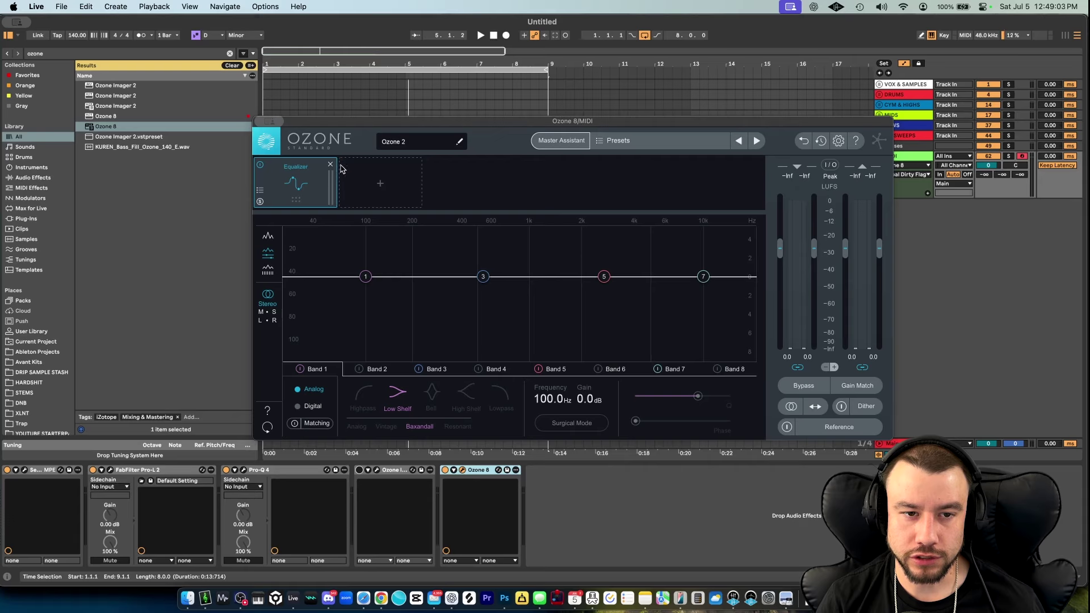
pyautogui.click(330, 165)
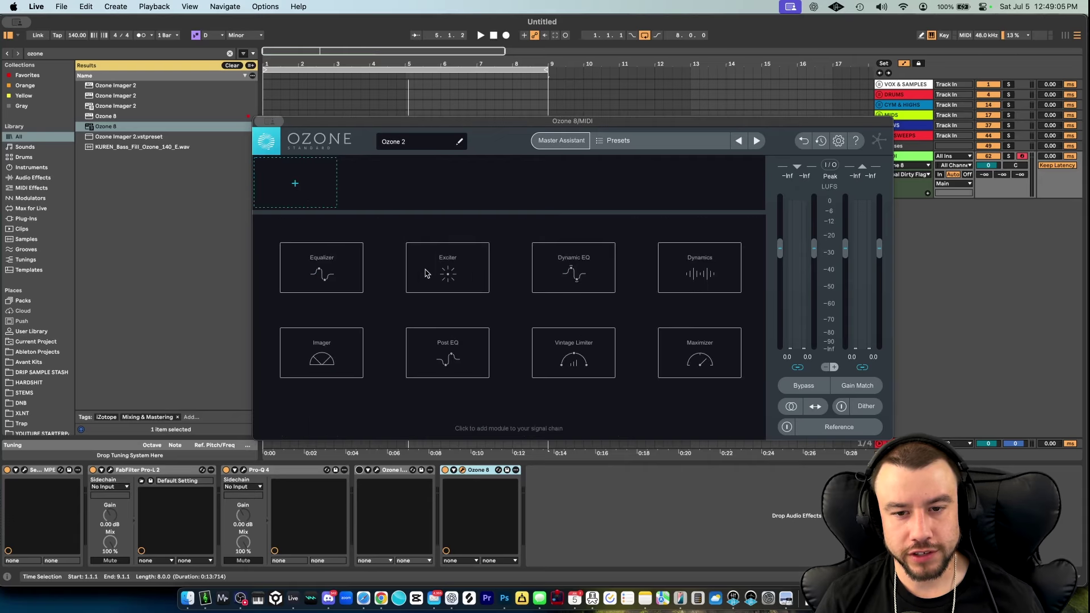
pyautogui.click(327, 356)
# Play the loop through Ozone 8's multiband Imager and view the other modules available for the signal chain.
pyautogui.press('space')
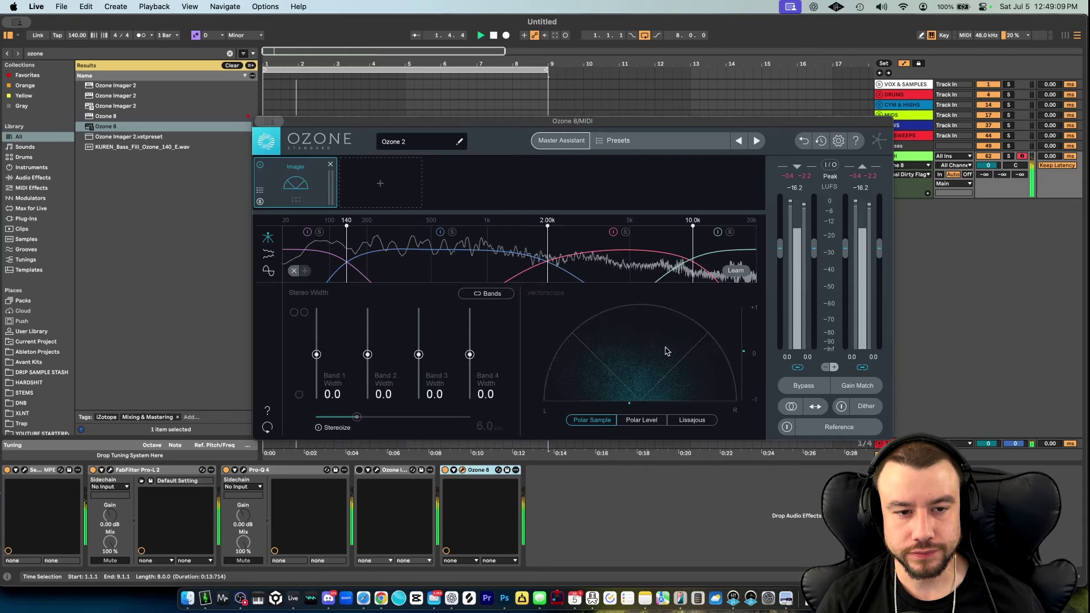
pyautogui.press('space')
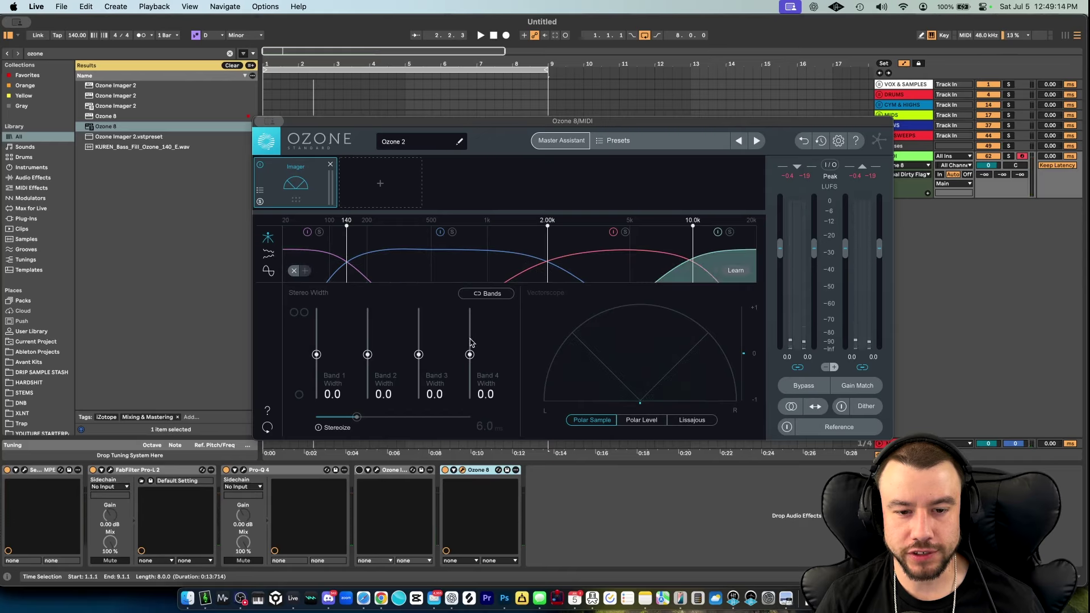
pyautogui.click(376, 186)
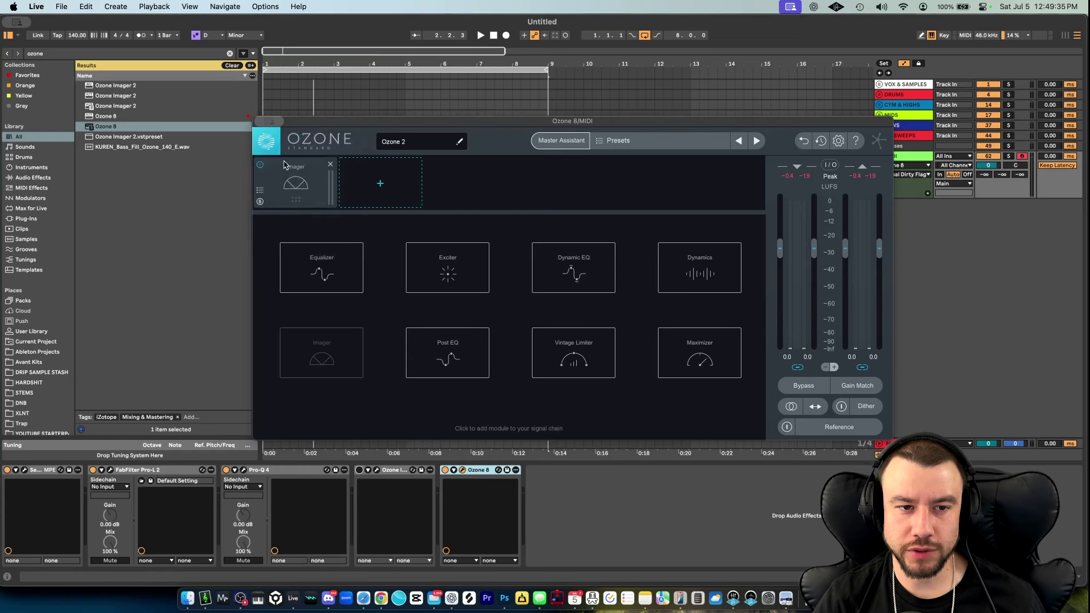
# Close the Ozone 8 window and delete Ozone 8 from the MIDI track's device chain.
pyautogui.click(261, 121)
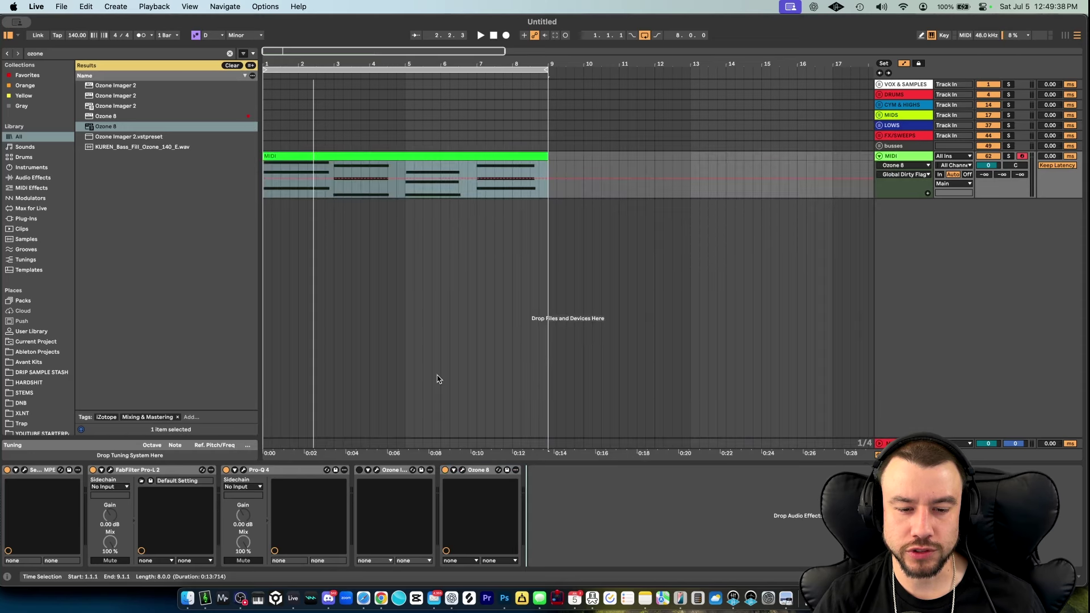
pyautogui.click(475, 471)
pyautogui.press('Delete')
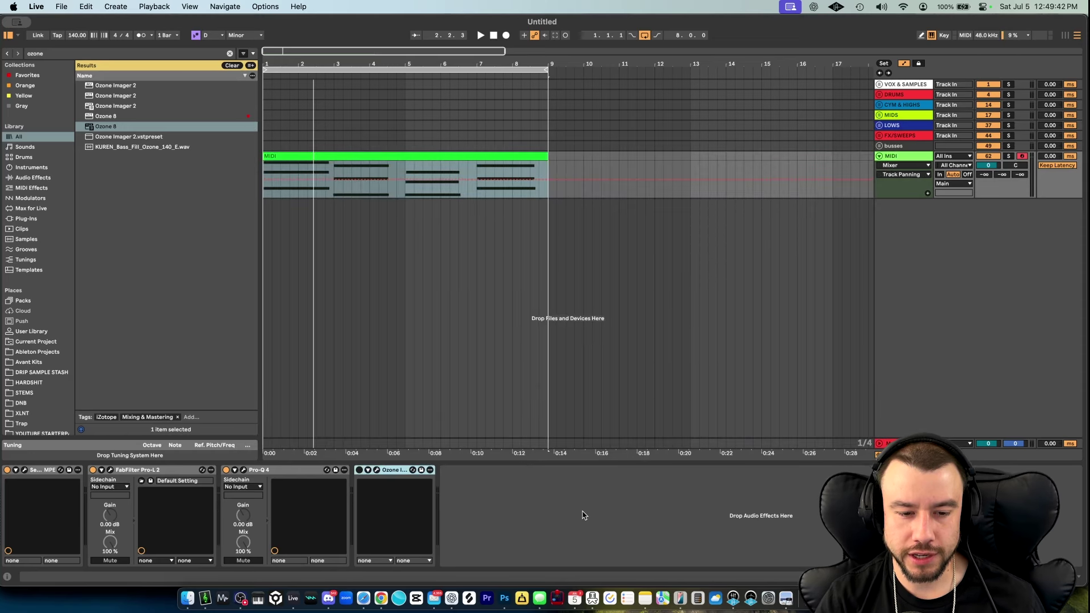
# Search the browser for "swiss" and add the Swiss_Army_Meter-2 device to the end of the MIDI track's chain.
pyautogui.press('super+Tab')
pyautogui.press('super+Tab')
pyautogui.press('super+f')
pyautogui.write('swiss')
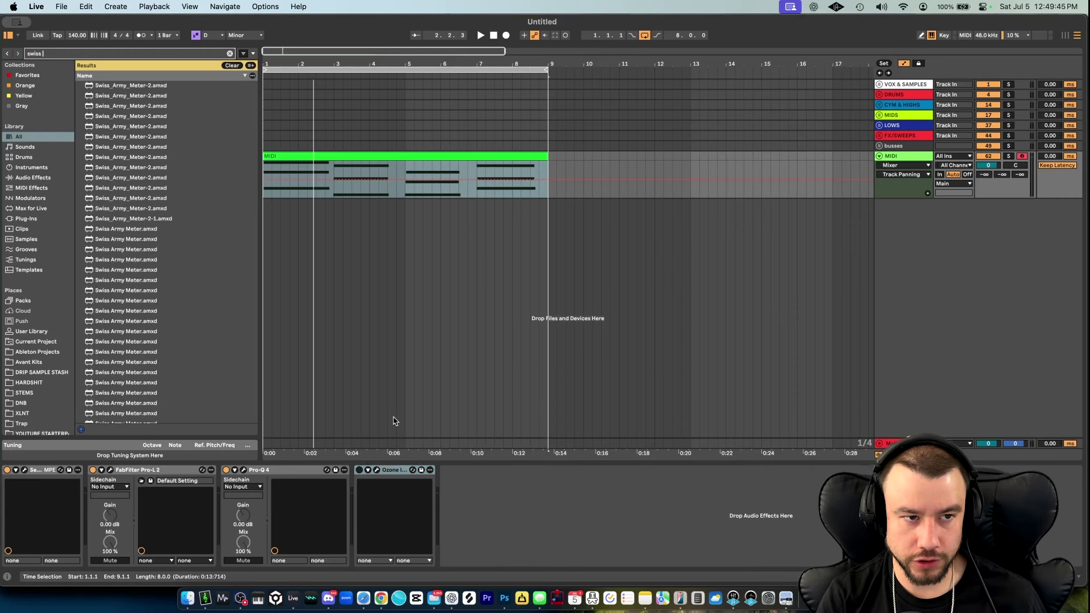
pyautogui.press('Down')
pyautogui.press('Return')
# Add Youlean Loudness Meter 2 to the MIDI track and play the loop to compare its LUFS readings with the Swiss Army Meter.
pyautogui.write('youle')
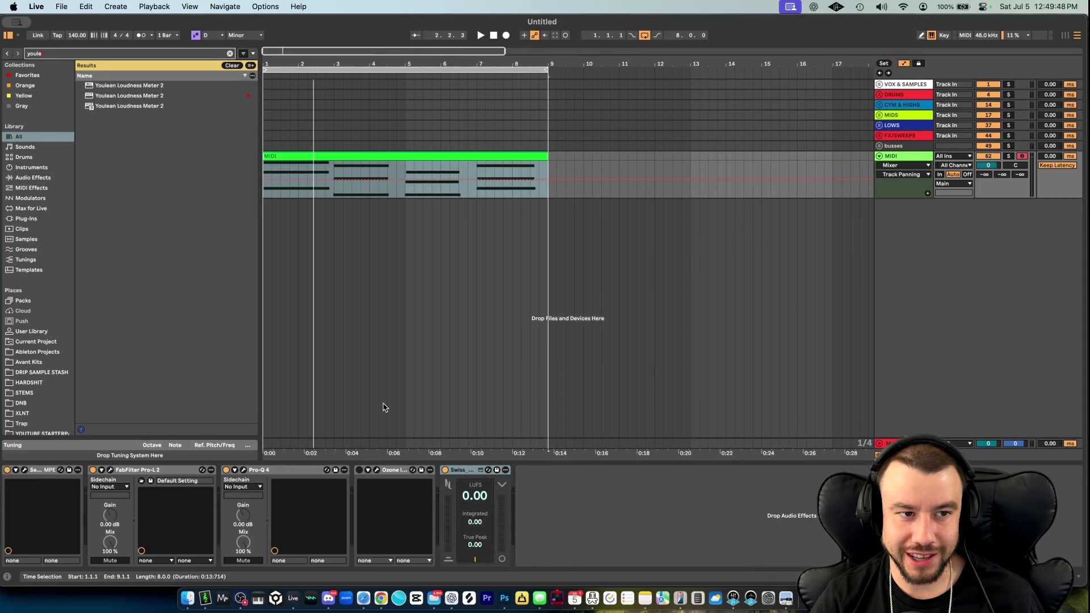
pyautogui.click(144, 95)
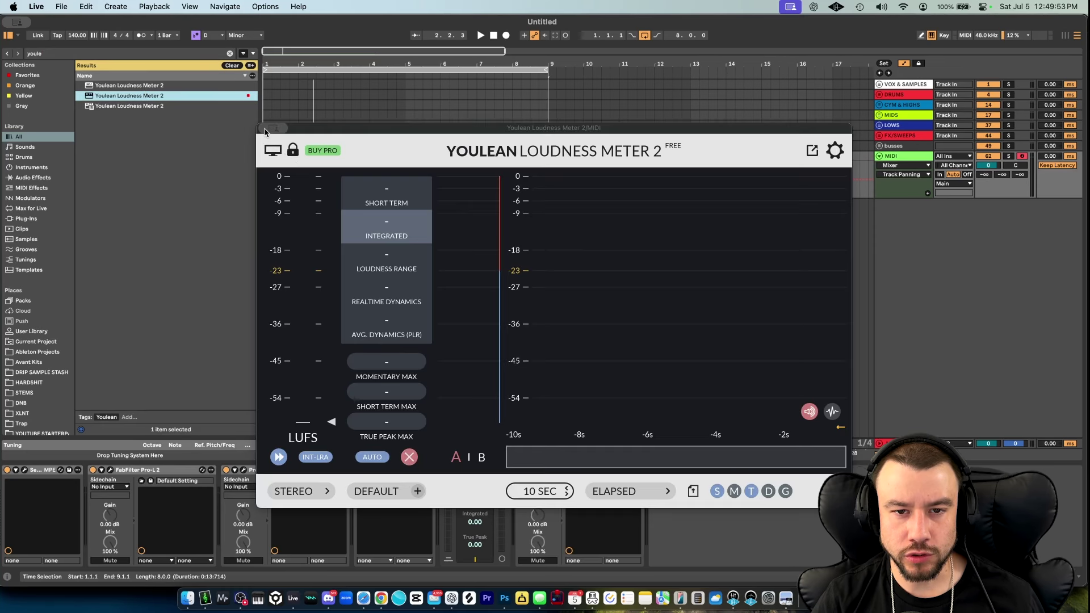
pyautogui.moveTo(364, 134); pyautogui.dragTo(537, 43)
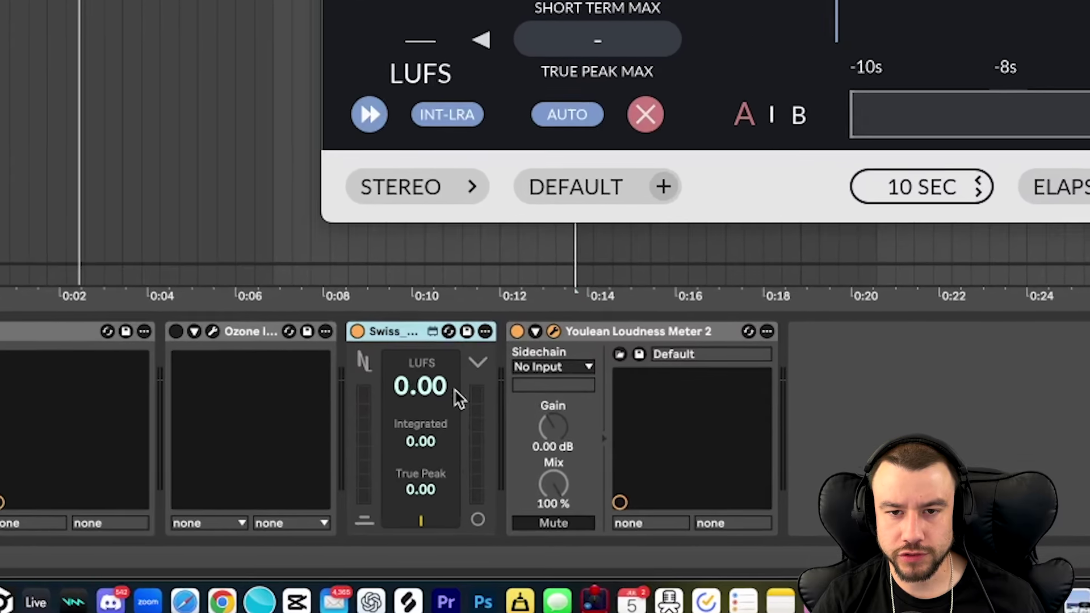
pyautogui.press('space')
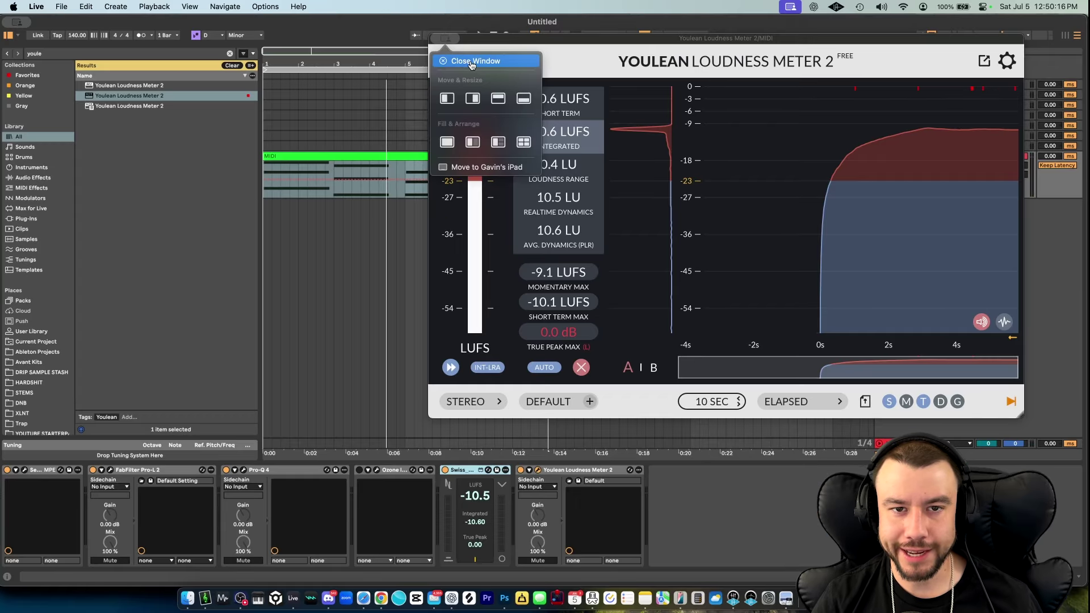
pyautogui.click(440, 59)
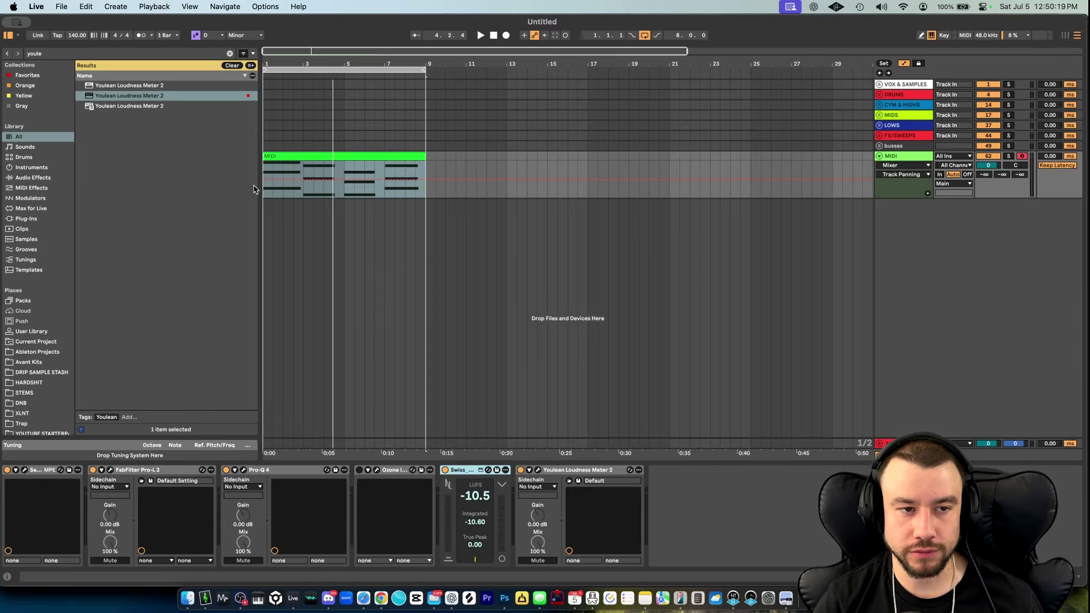
# Search the browser for "sooth" and add soothe2 after Youlean Loudness Meter 2 on the MIDI track.
pyautogui.press('super+Tab')
pyautogui.press('super+Tab')
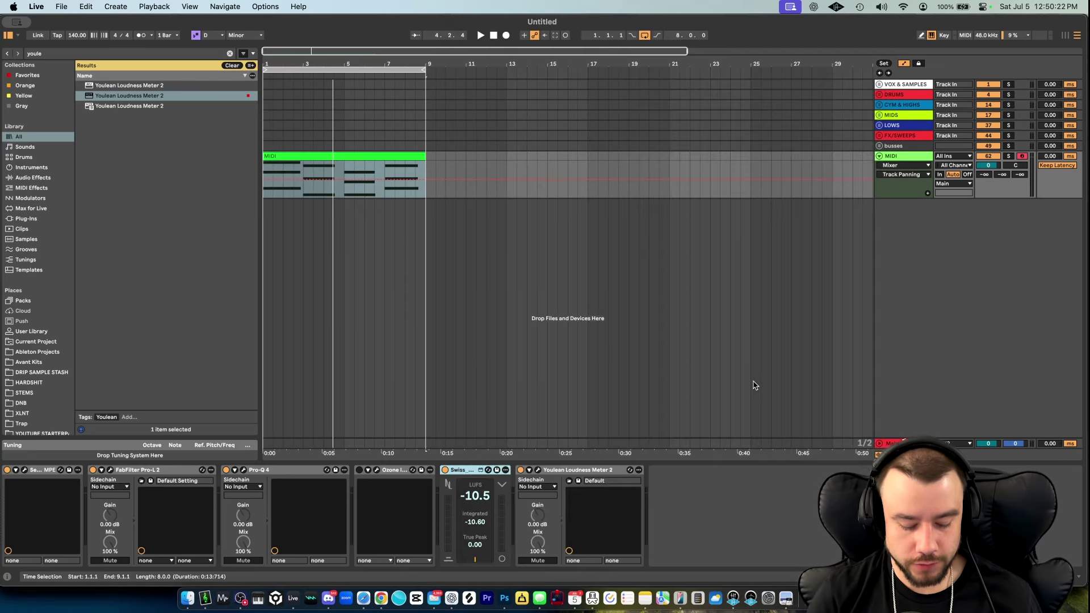
pyautogui.press('super+f')
pyautogui.write('sooth')
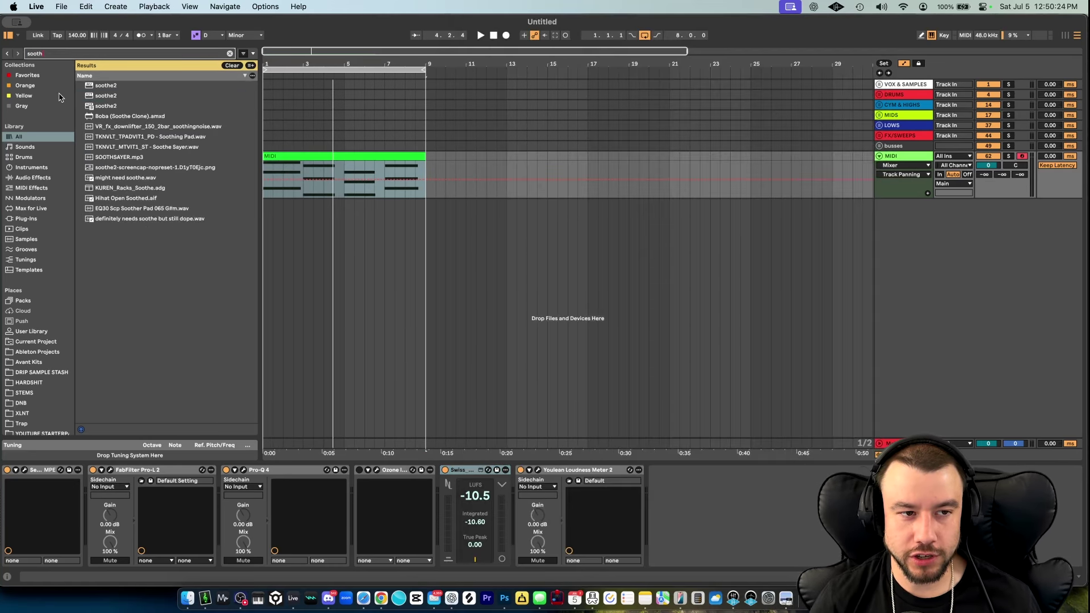
pyautogui.doubleClick(107, 106)
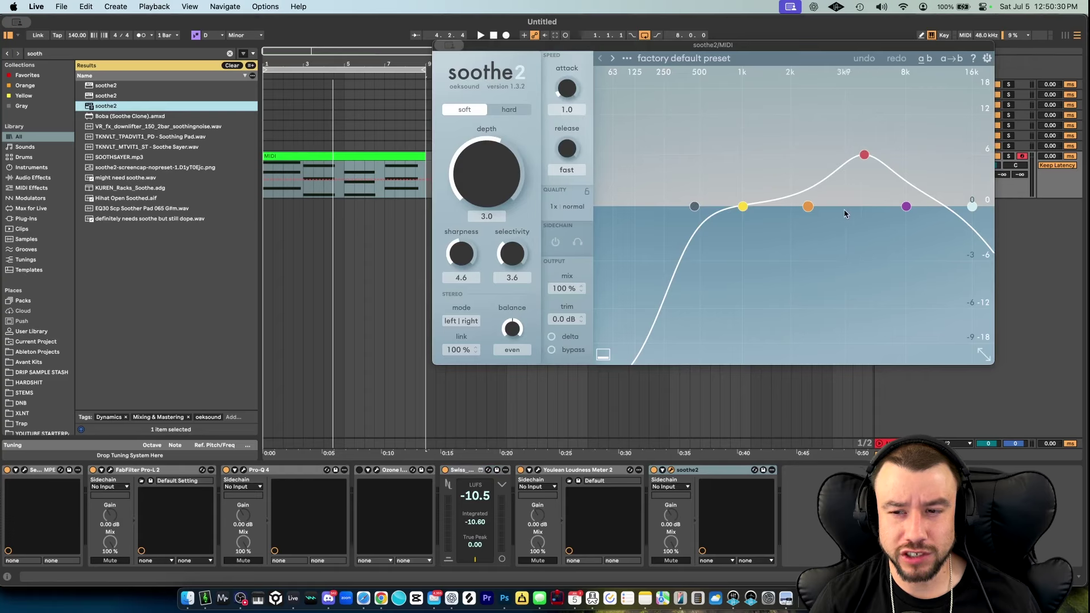
# Set the soothe2 depth to 2.7 while playing the chord loop, stop playback and hide the plugin window.
pyautogui.press('space')
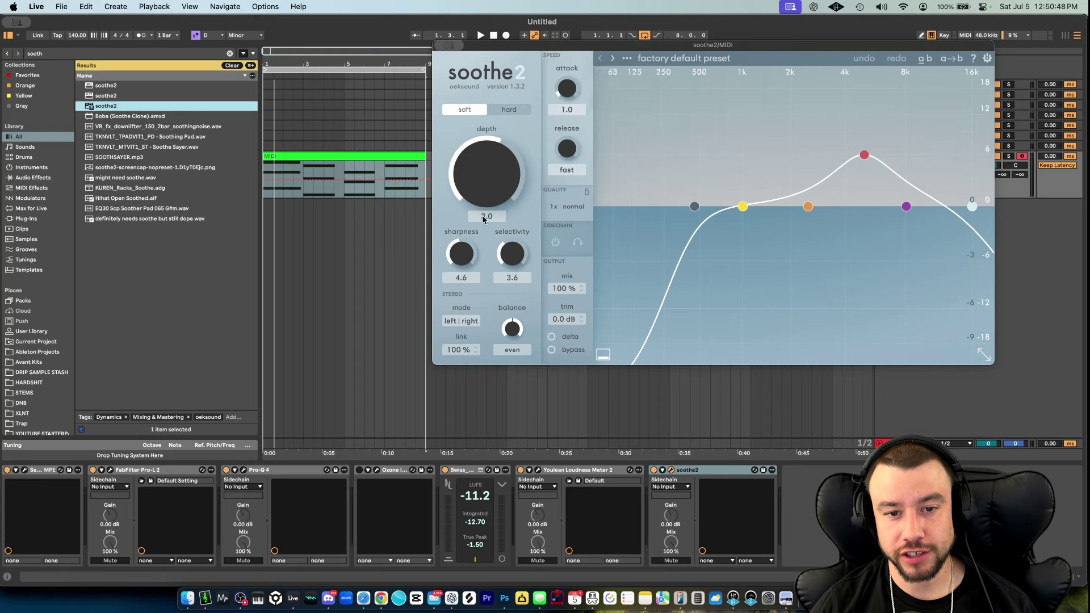
pyautogui.scroll(-10, 499, 167)
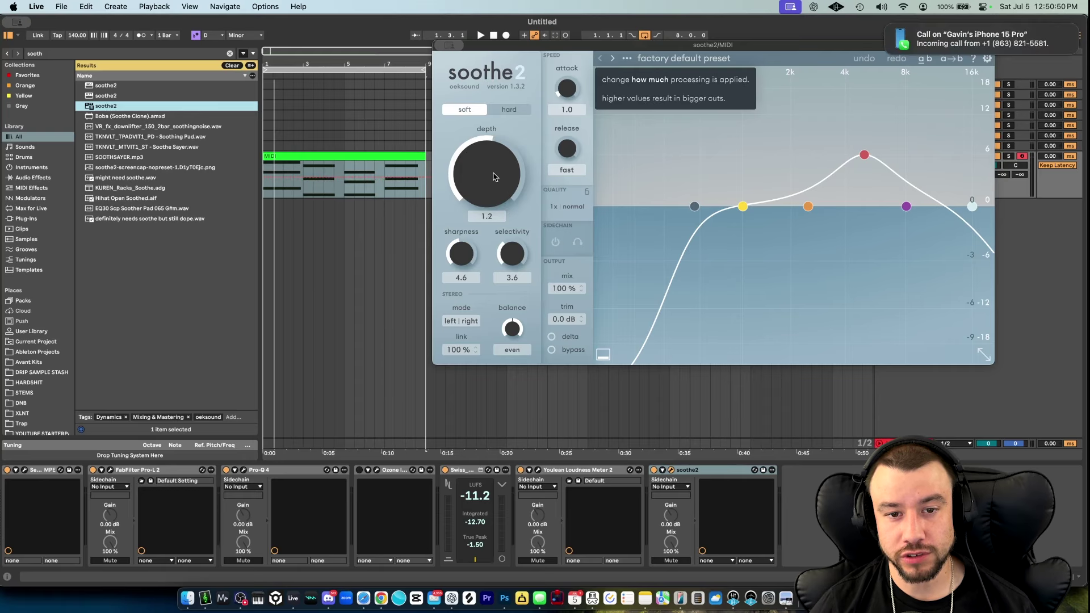
pyautogui.press('space')
pyautogui.scroll(-15, 496, 158)
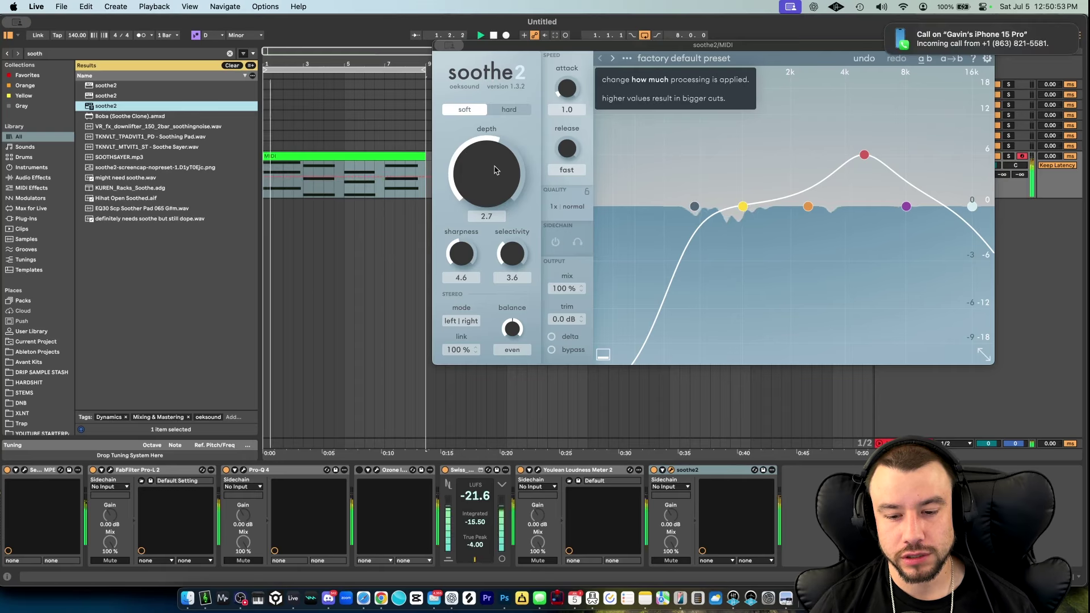
pyautogui.press('space')
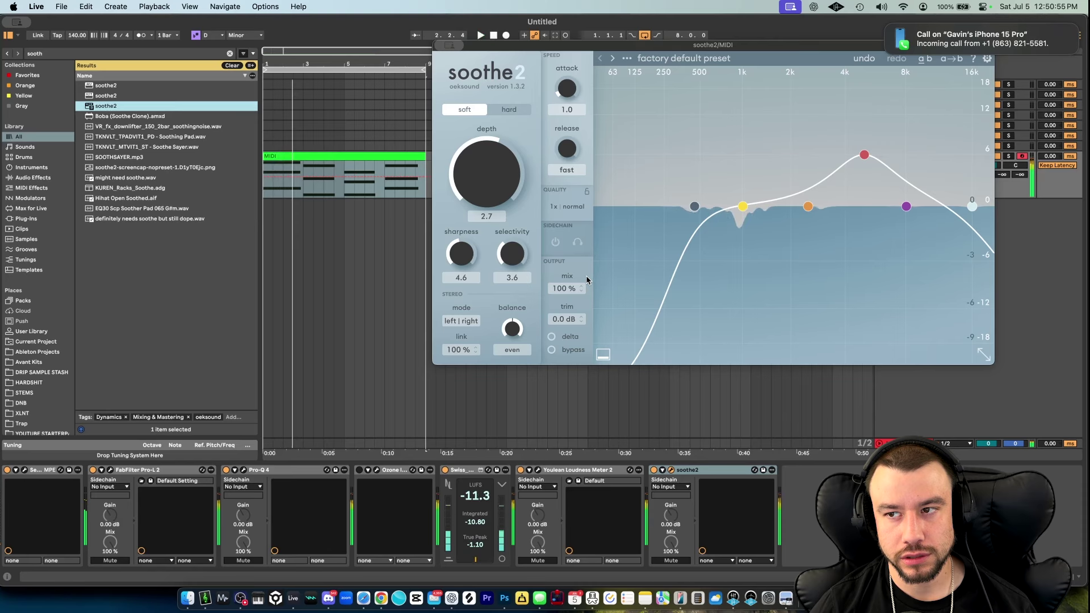
pyautogui.press('super+alt+p')
# Find "Rock Phrase 5 - Amin 124bpm - Ashes Falling Down Wet" in the "phrase" results and place it at bar 1 of the audio track.
pyautogui.scroll(2, 357, 254)
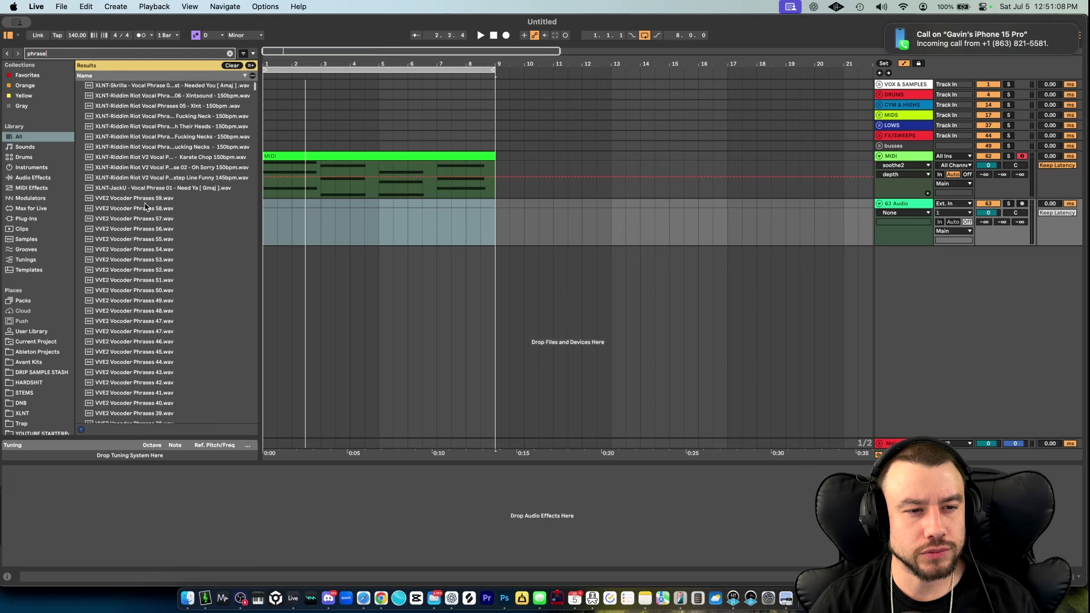
pyautogui.scroll(-10, 146, 206)
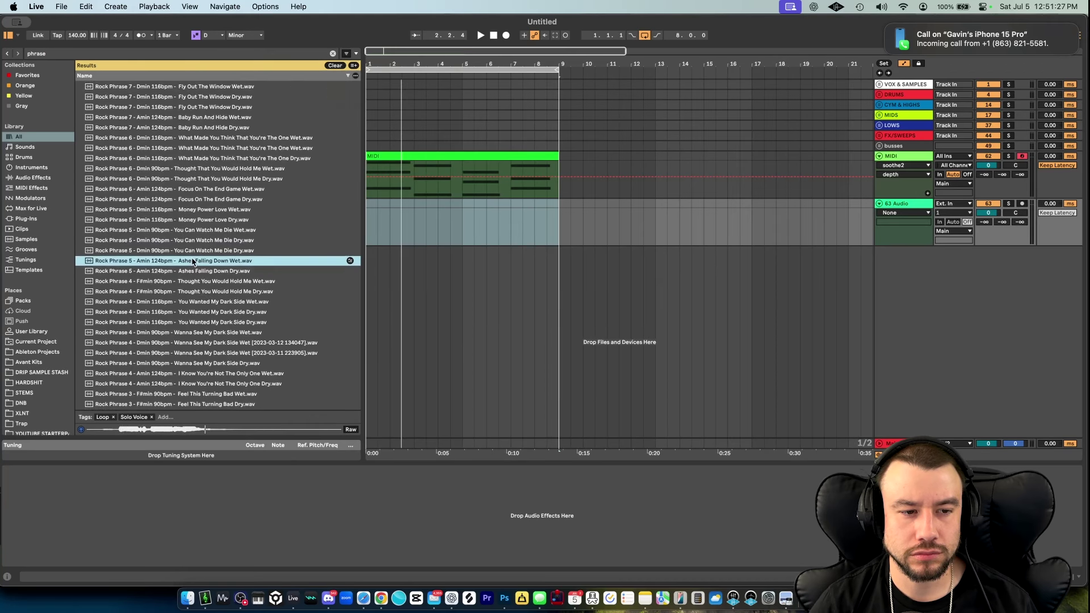
pyautogui.moveTo(193, 262); pyautogui.dragTo(392, 221)
# Open the MIDI chord clip in an enlarged note editor to examine its notes against the vocal's key.
pyautogui.scroll(3, 409, 170)
pyautogui.doubleClick(409, 176)
pyautogui.moveTo(409, 463); pyautogui.dragTo(409, 289)
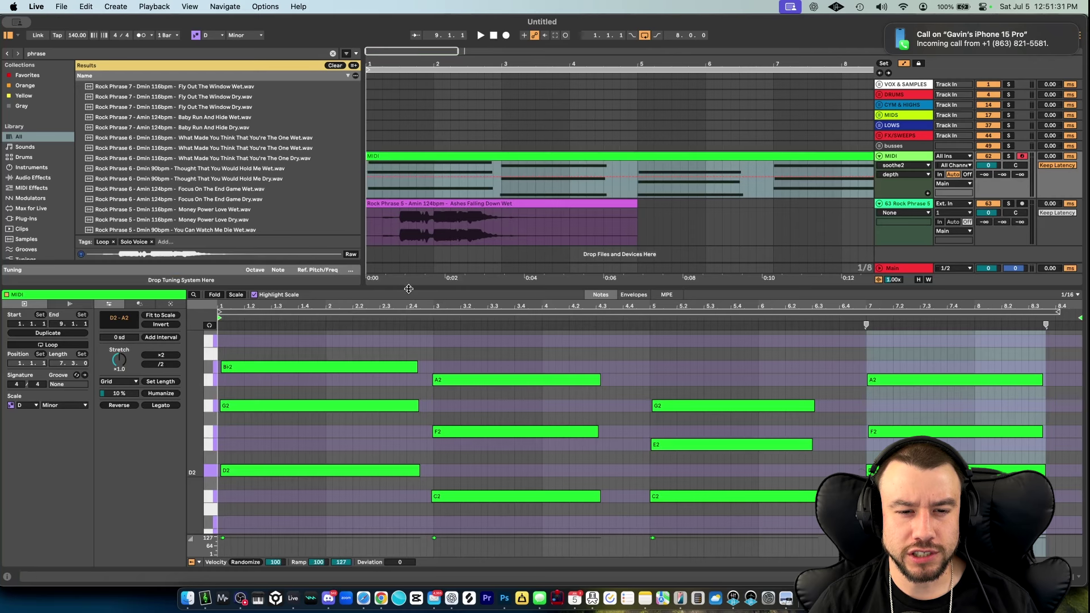
pyautogui.press('super+alt+l')
# Try the vocal clip transposed down 7 semitones against the chords and reset its pitch to 0.
pyautogui.doubleClick(423, 205)
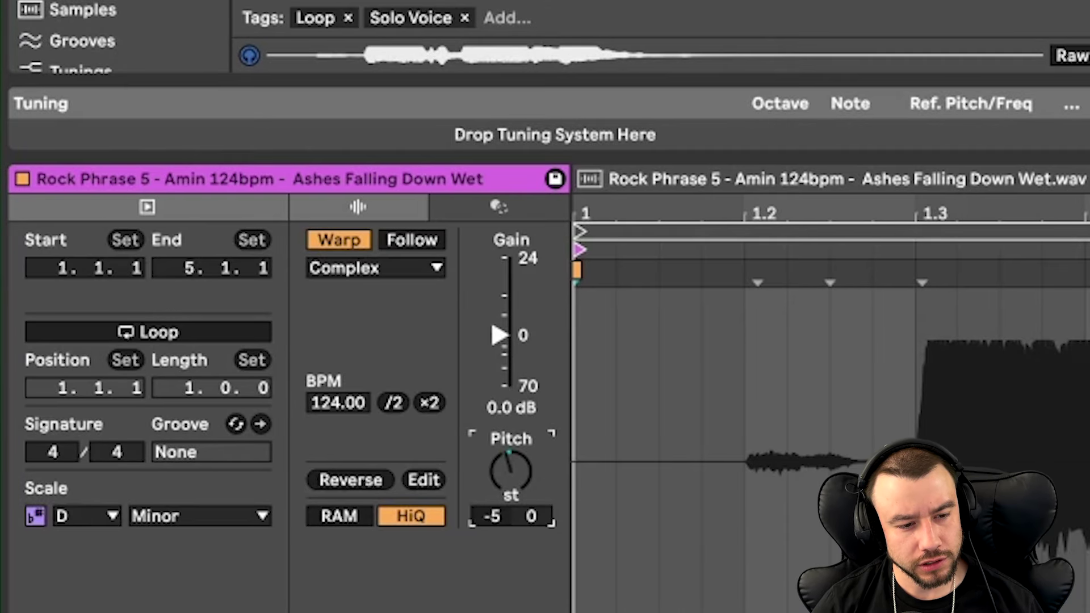
pyautogui.press('Down')
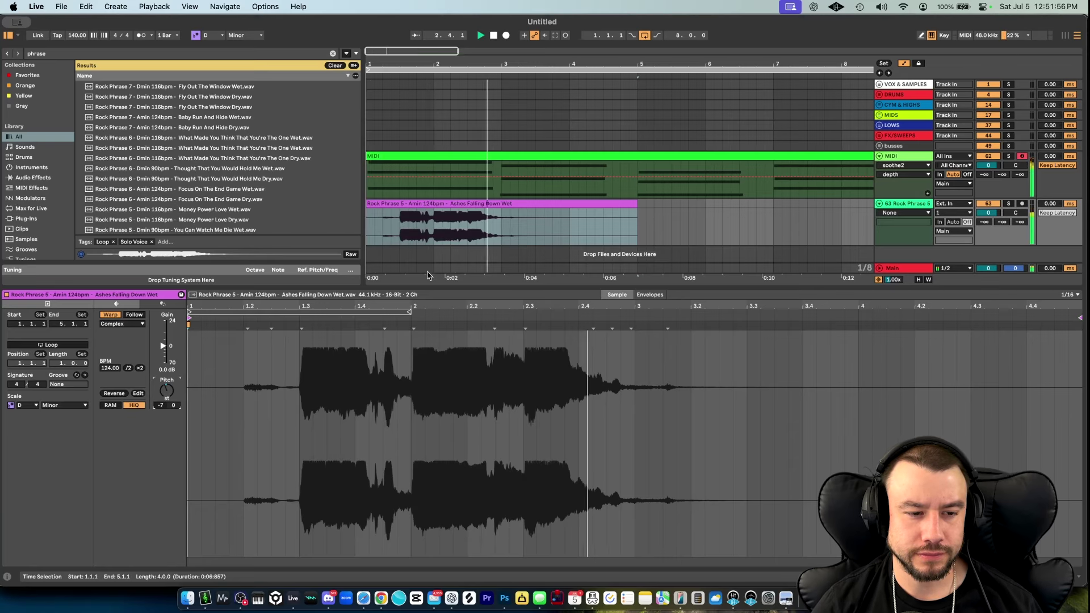
pyautogui.press('space')
pyautogui.press('Delete')
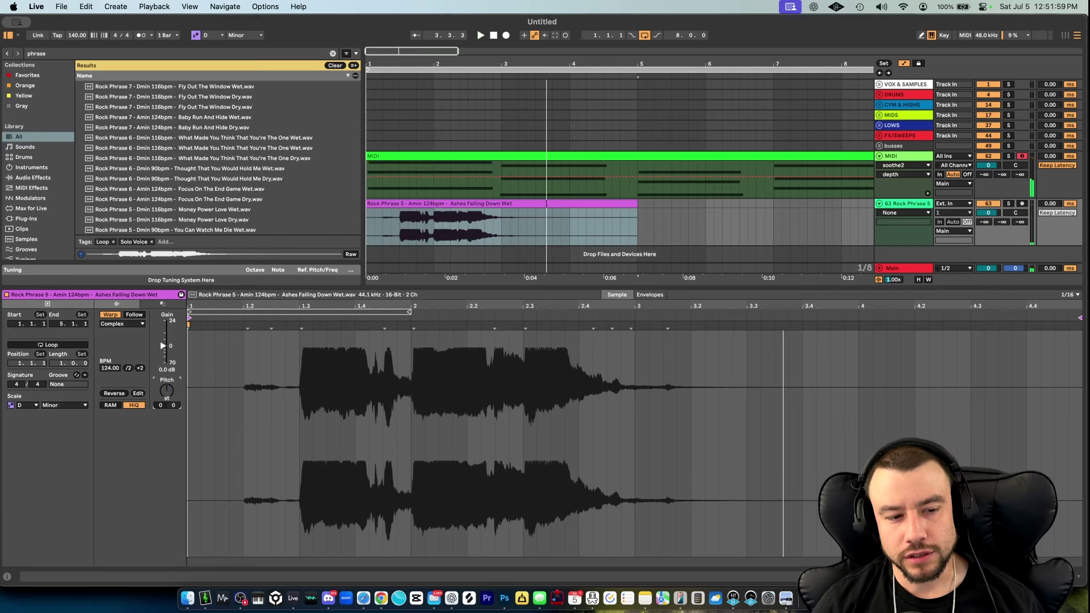
# Solo the vocal audio track, start playback and show the track's device chain.
pyautogui.click(1009, 203)
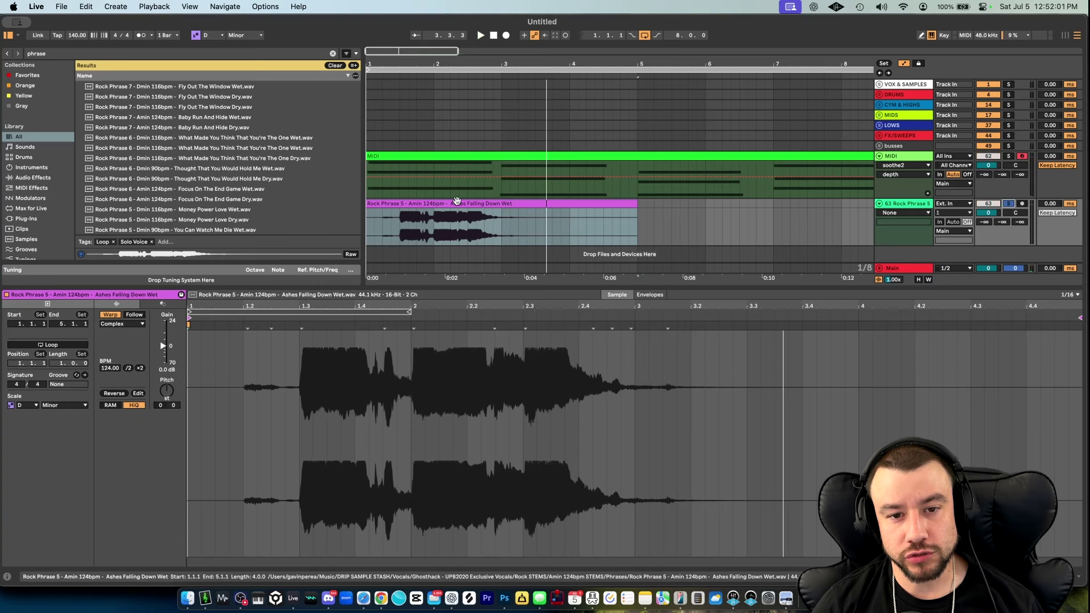
pyautogui.press('space')
pyautogui.click(898, 204)
pyautogui.click(898, 208)
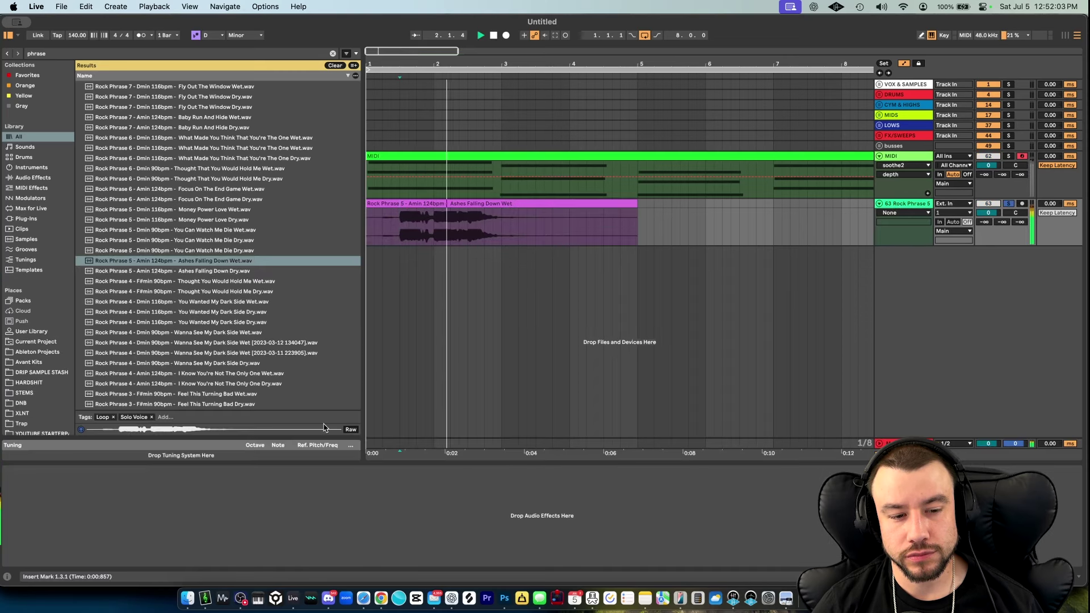
# Search the browser for "auto" and "waves tun", and add Waves Tune Real-Time Mono to the vocal track.
pyautogui.press('super+f')
pyautogui.write('auto')
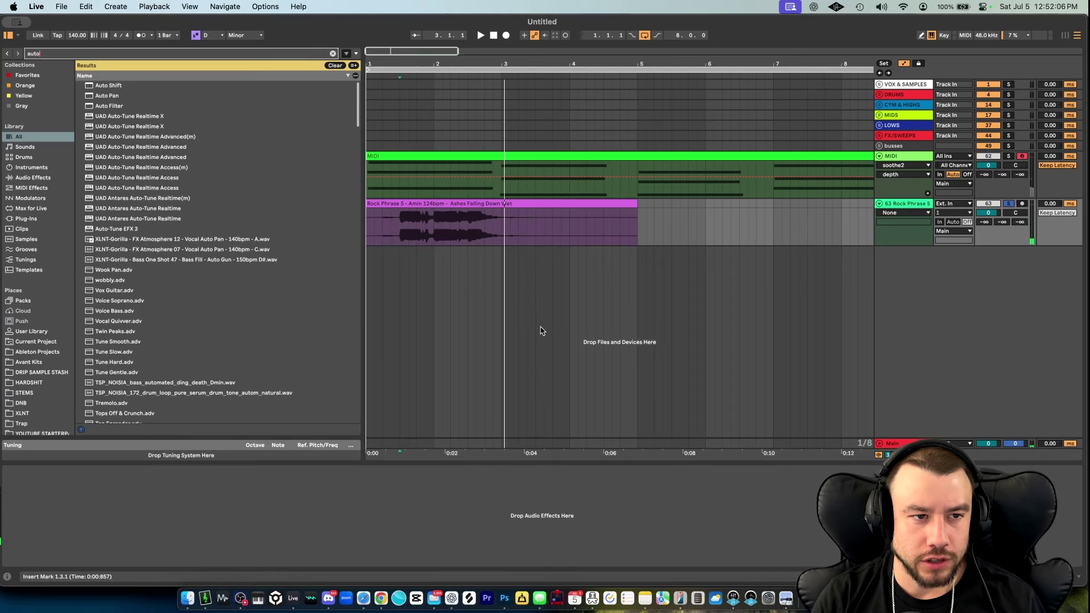
pyautogui.press('super+f')
pyautogui.write('waves tun')
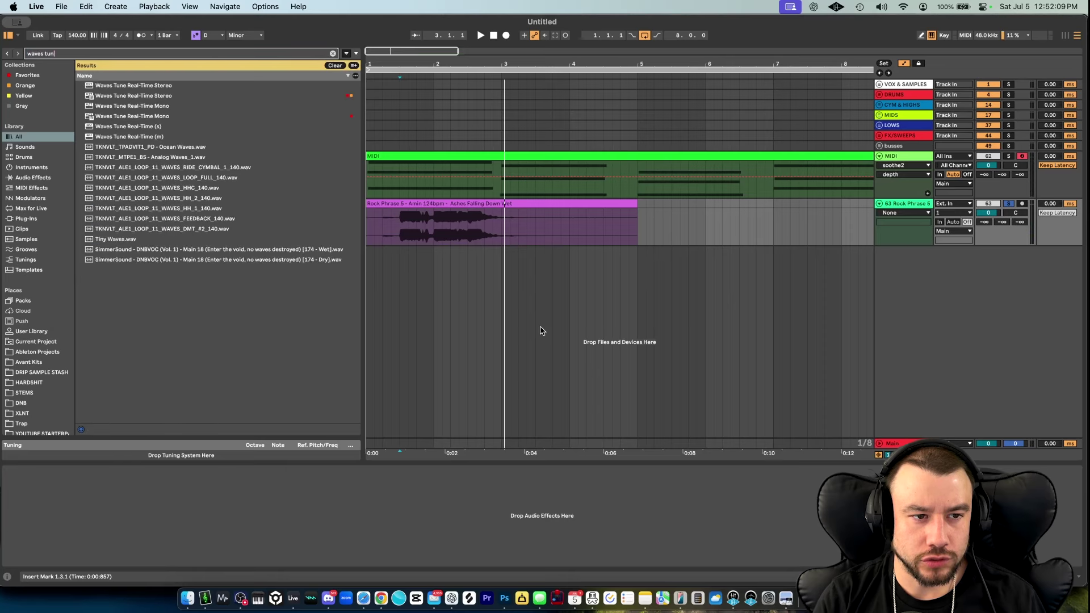
pyautogui.doubleClick(159, 117)
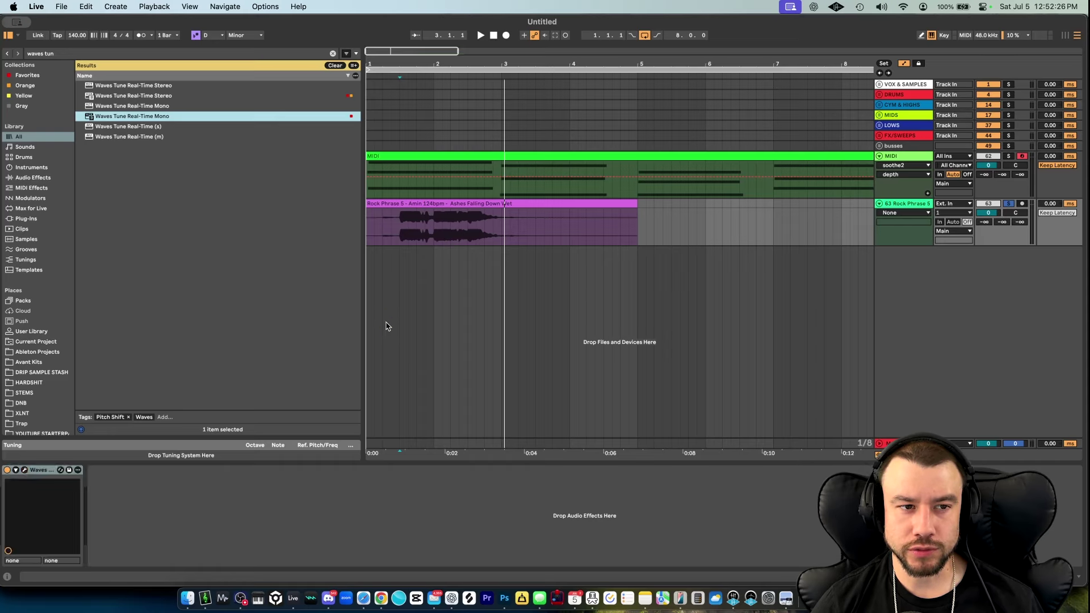
# Play the soloed vocal through Waves Tune Real-Time Mono to watch its pitch detection, and close the plugin window.
pyautogui.press('space')
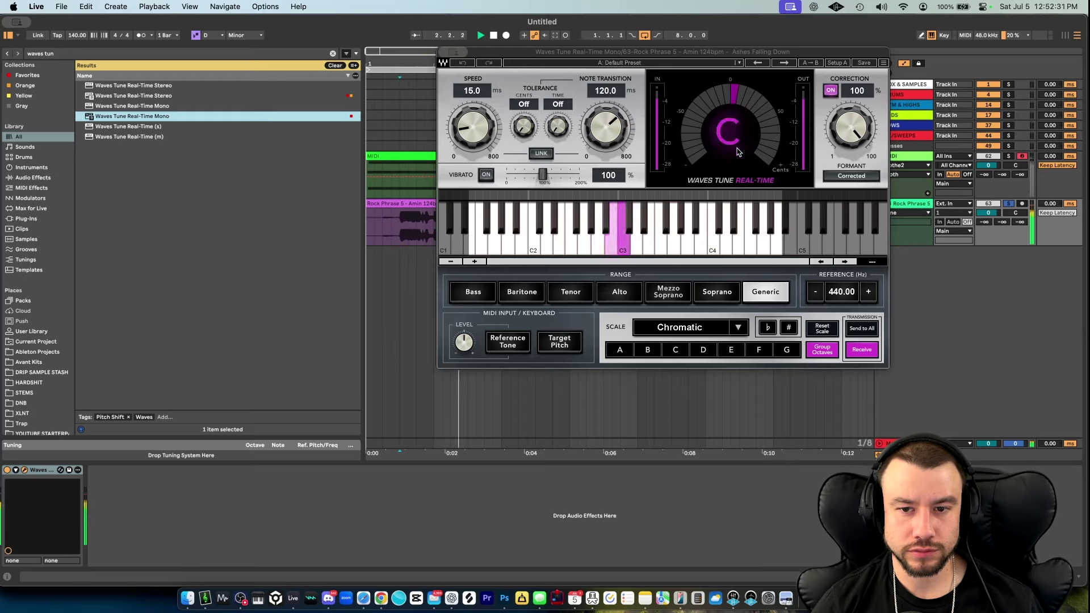
pyautogui.press('space')
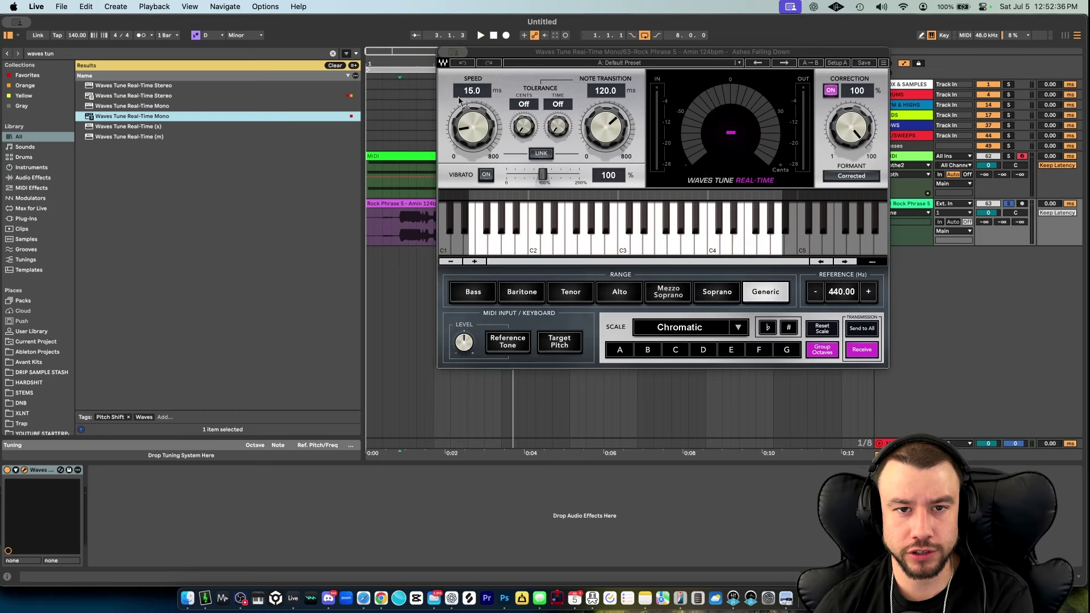
pyautogui.click(450, 54)
pyautogui.click(471, 74)
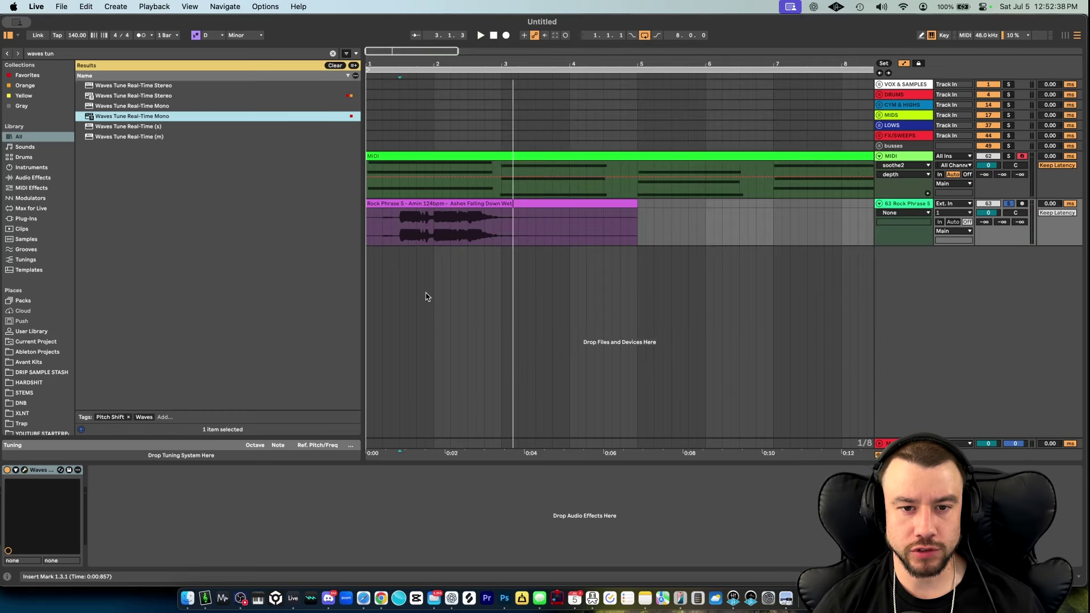
# Search the browser for "melod", add Melodyne after Waves Tune on the vocal track, and enlarge its window.
pyautogui.press('super+f')
pyautogui.write('melod')
pyautogui.moveTo(108, 95); pyautogui.dragTo(146, 549)
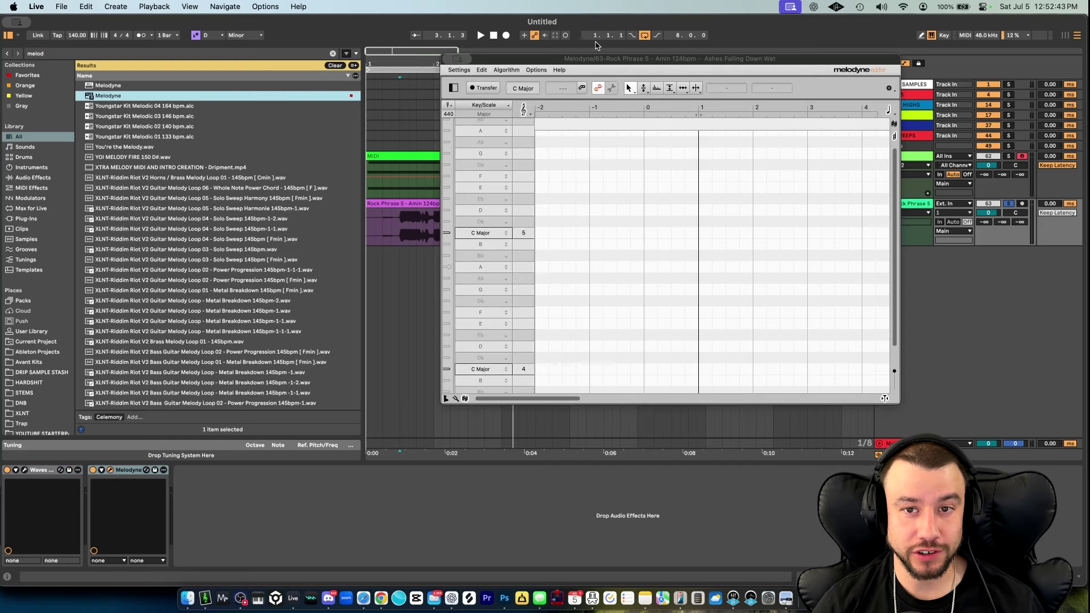
pyautogui.moveTo(596, 58); pyautogui.dragTo(335, 19)
pyautogui.moveTo(636, 366); pyautogui.dragTo(1009, 513)
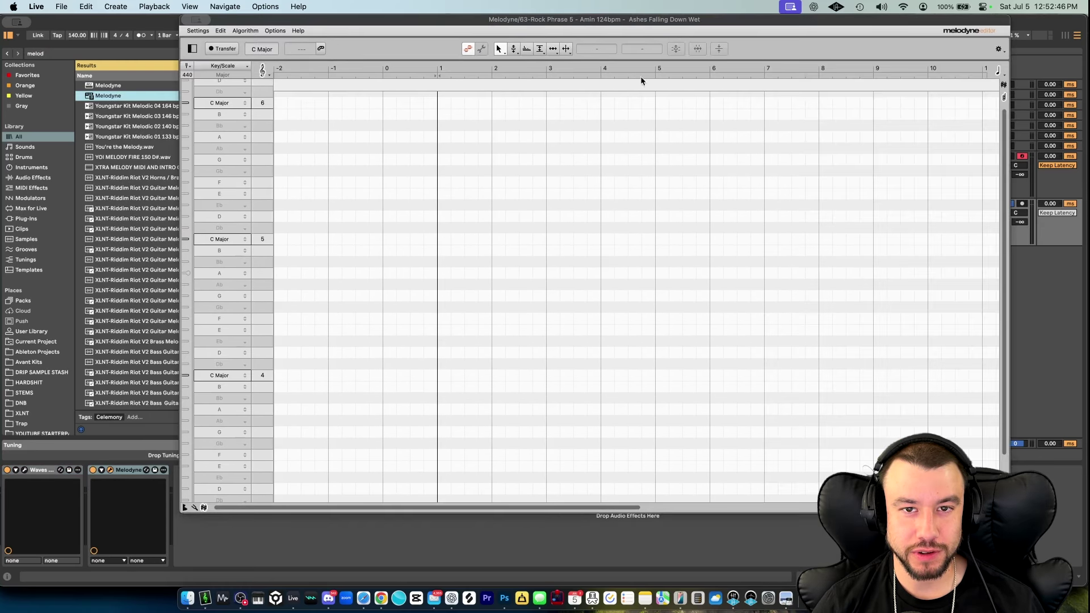
pyautogui.moveTo(489, 23)
pyautogui.mouseDown()
pyautogui.moveTo(470, 200)
pyautogui.moveTo(479, 25)
pyautogui.mouseUp()
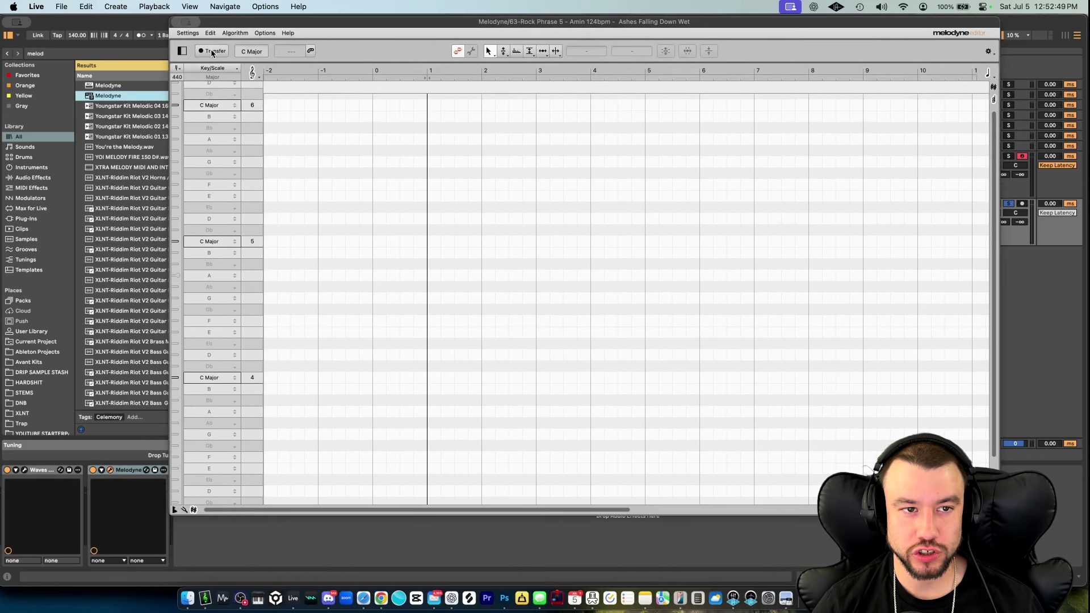
# Transfer the vocal phrase into Melodyne by playing the track from the start.
pyautogui.click(212, 51)
pyautogui.moveTo(397, 22)
pyautogui.mouseDown()
pyautogui.moveTo(392, 212)
pyautogui.moveTo(411, 19)
pyautogui.mouseUp()
pyautogui.press('space')
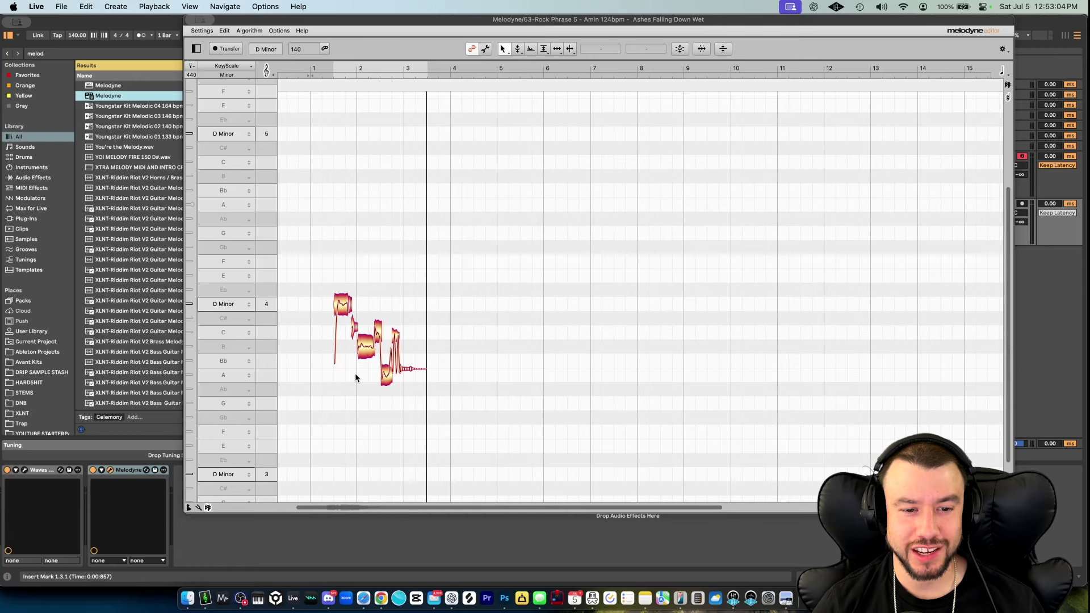
# Shift the note at the start of bar 2 to A3 and finally to C4 in Melodyne, and close its window.
pyautogui.scroll(3, 356, 371)
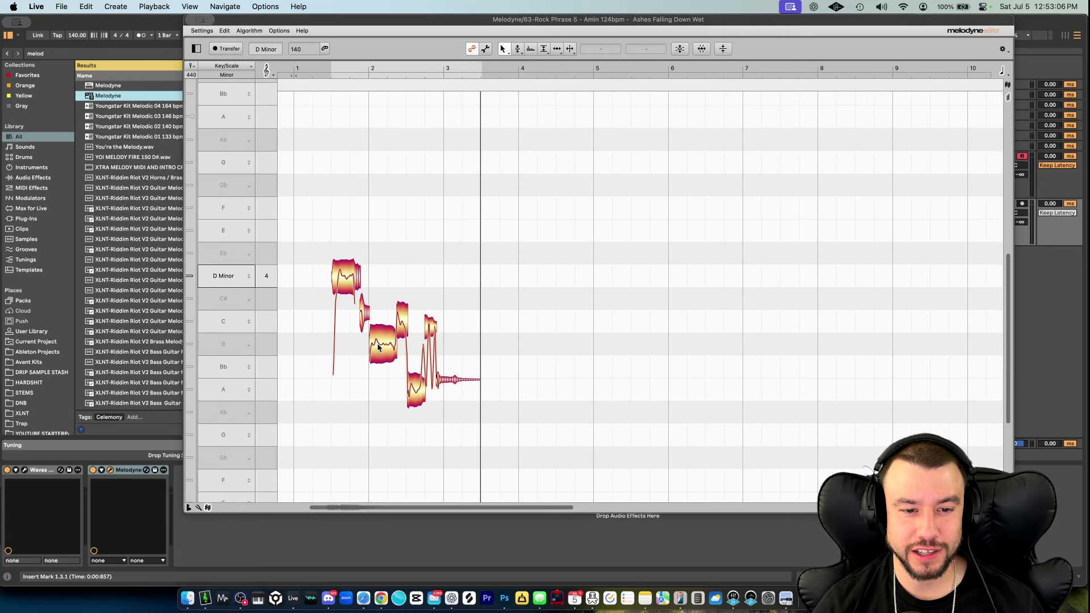
pyautogui.click(378, 347)
pyautogui.moveTo(378, 348); pyautogui.dragTo(378, 387)
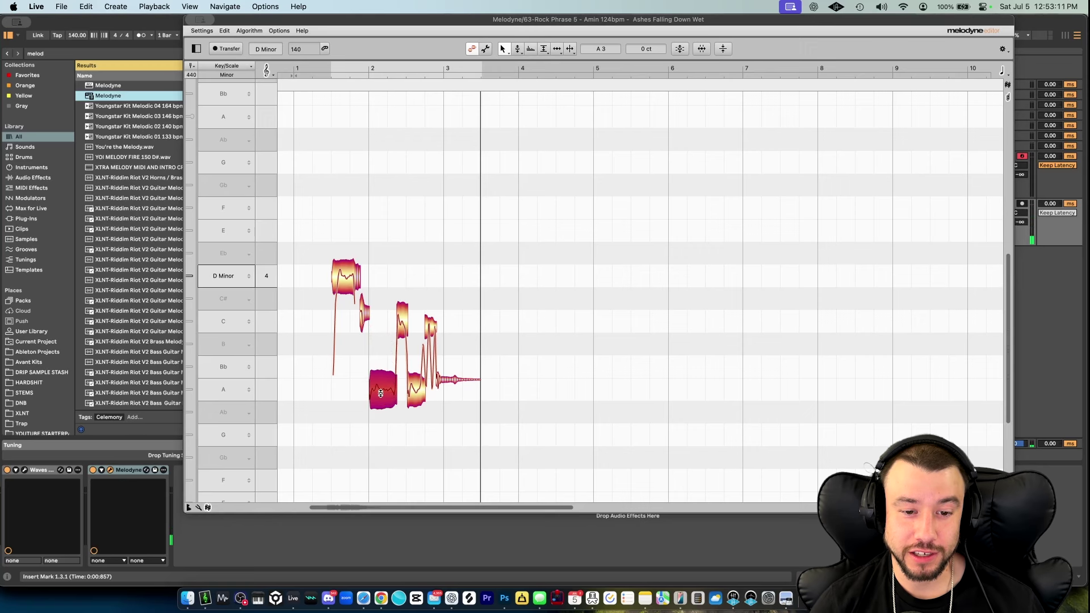
pyautogui.moveTo(380, 393); pyautogui.dragTo(379, 329)
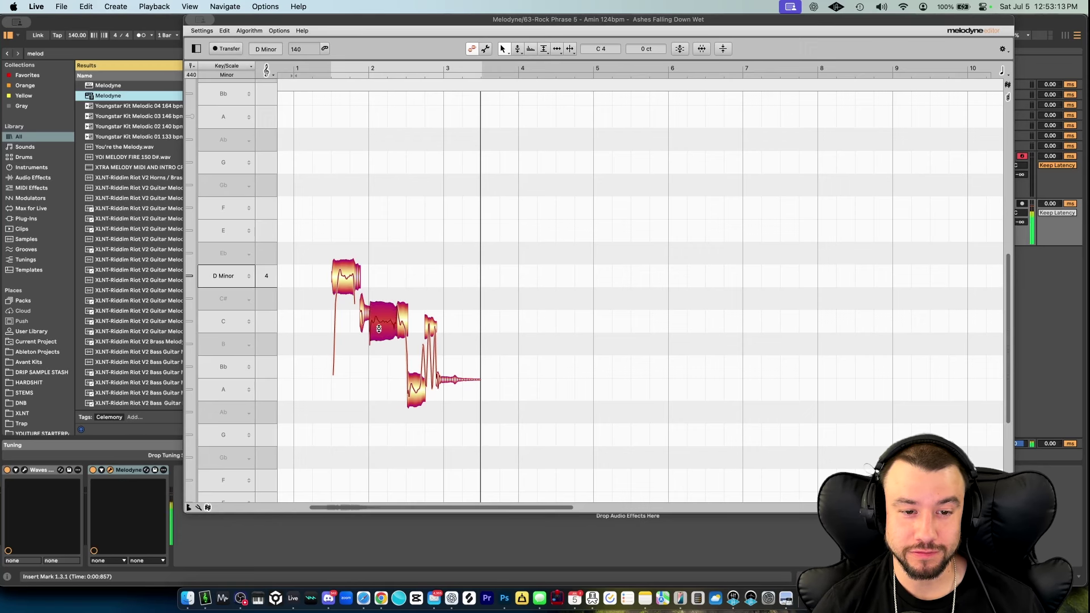
pyautogui.click(191, 19)
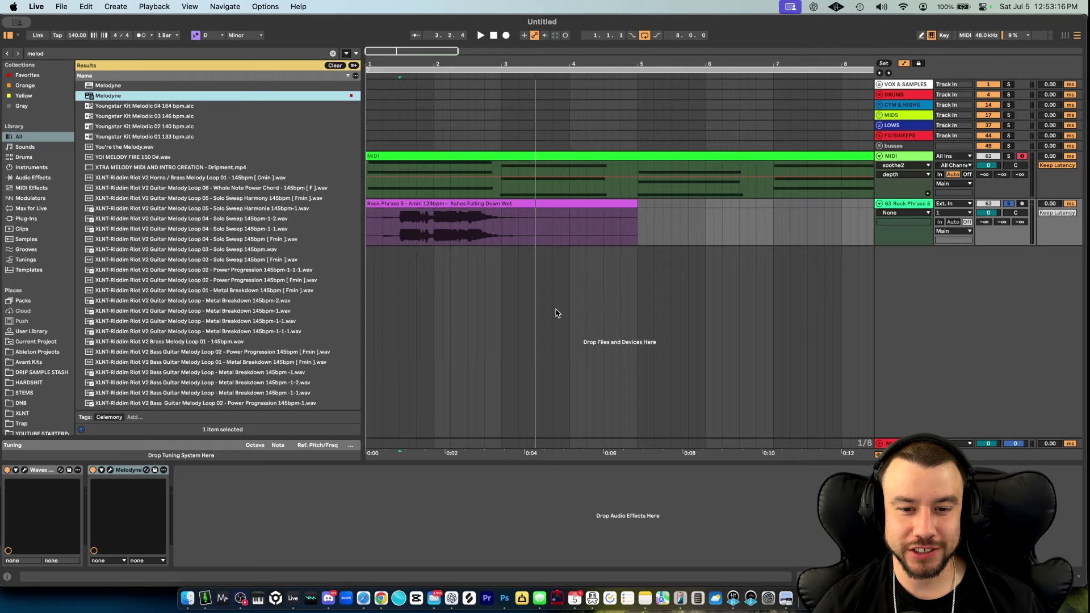
# Check the plugin list in Preview, search Live's browser for "little" and add Little AlterBoy after Melodyne on the vocal track.
pyautogui.press('super+Tab')
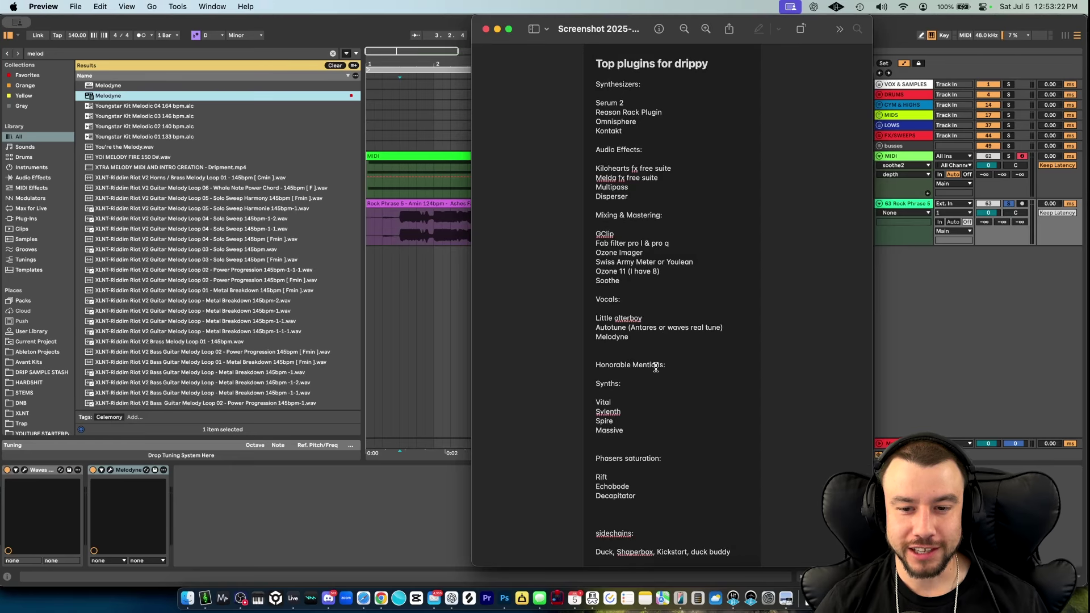
pyautogui.press('super+Tab')
pyautogui.press('super+f')
pyautogui.write('little')
pyautogui.click(105, 167)
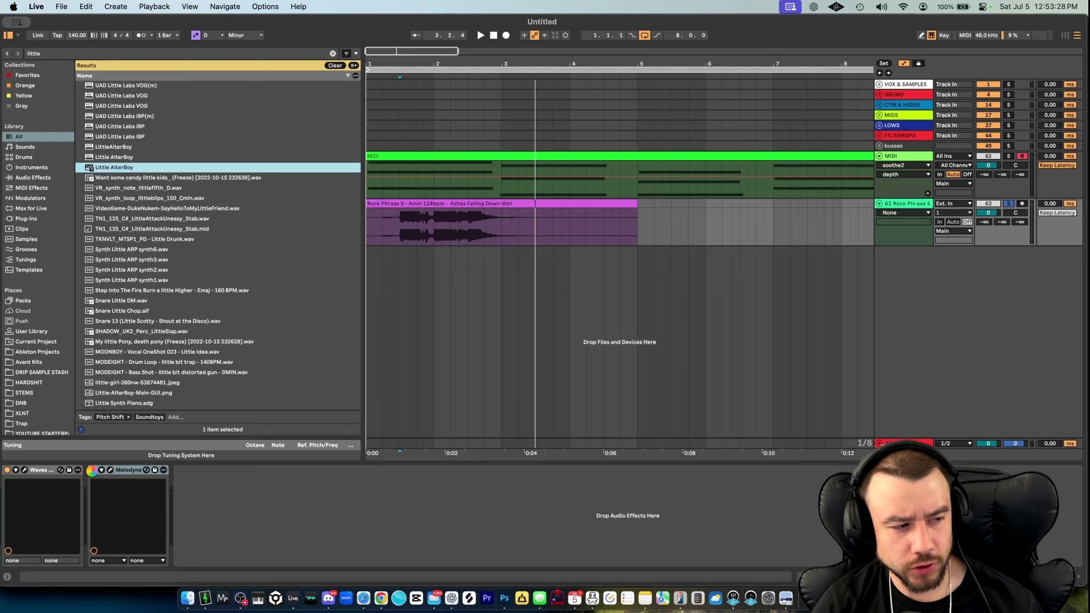
pyautogui.press('Return')
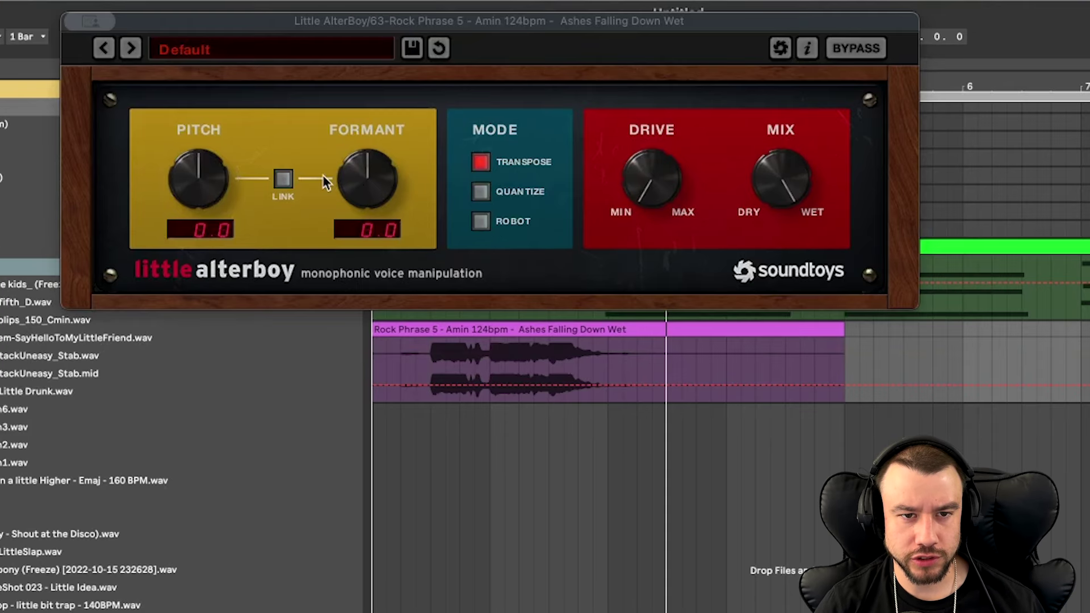
# Play the vocal and try Little AlterBoy with pitch at -7.0 and formant at -9.7.
pyautogui.press('space')
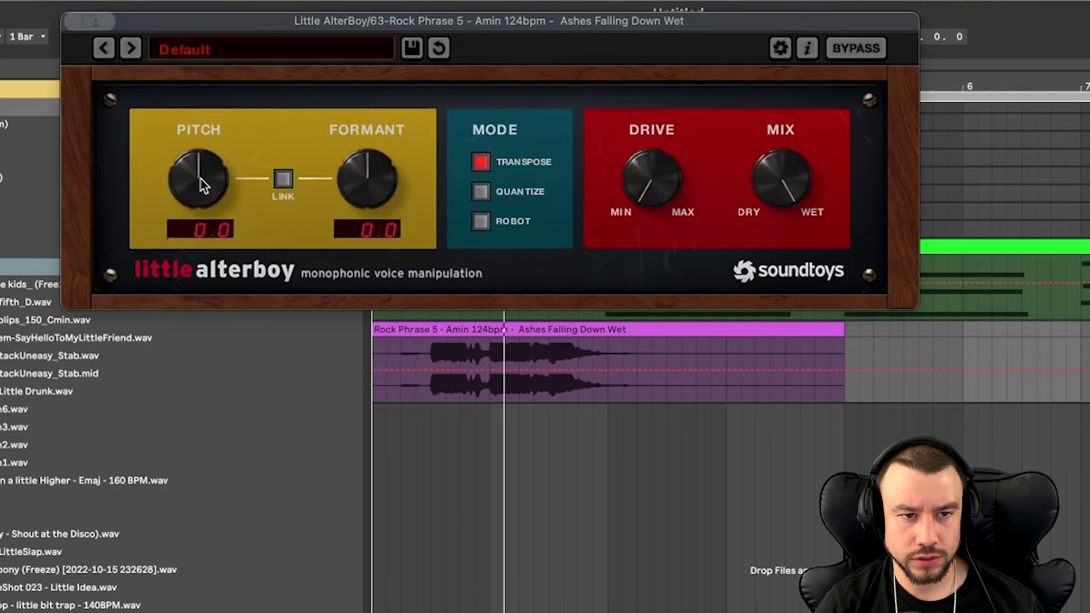
pyautogui.moveTo(204, 185); pyautogui.dragTo(245, 233)
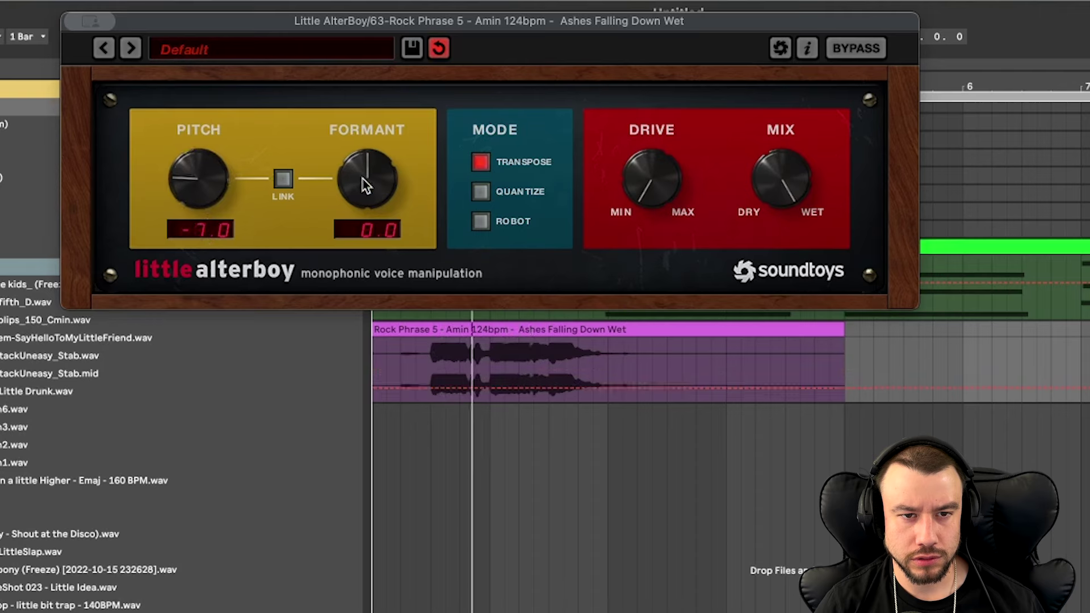
pyautogui.moveTo(365, 176); pyautogui.dragTo(365, 273)
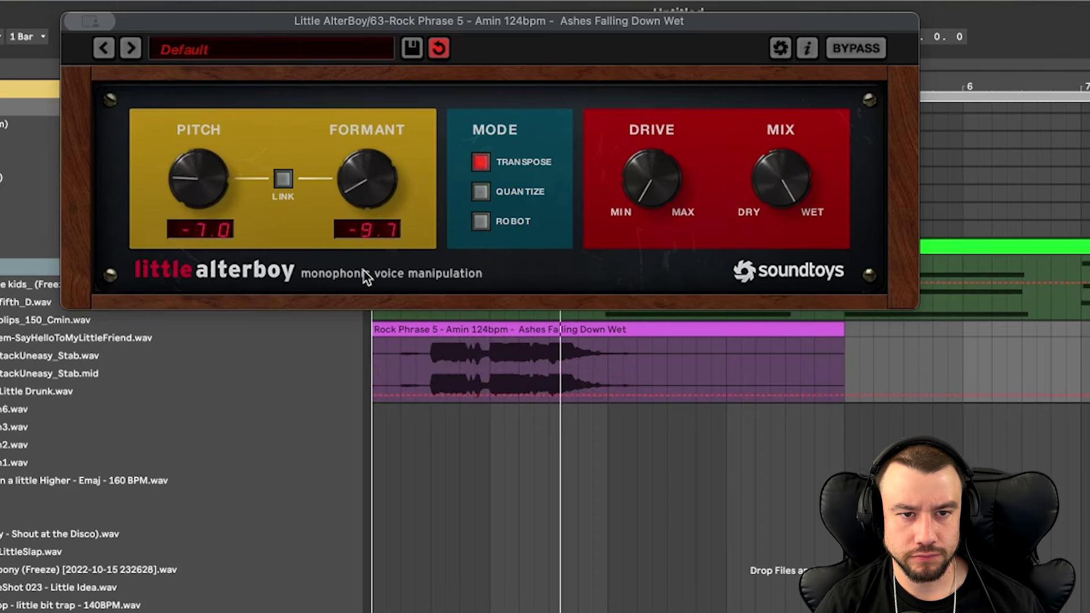
# Set Little AlterBoy's pitch to 4.0, try the formant at 5.6, raise the drive, and lower the formant to -12.0.
pyautogui.moveTo(177, 202); pyautogui.dragTo(170, 78)
pyautogui.moveTo(351, 135); pyautogui.dragTo(353, 5)
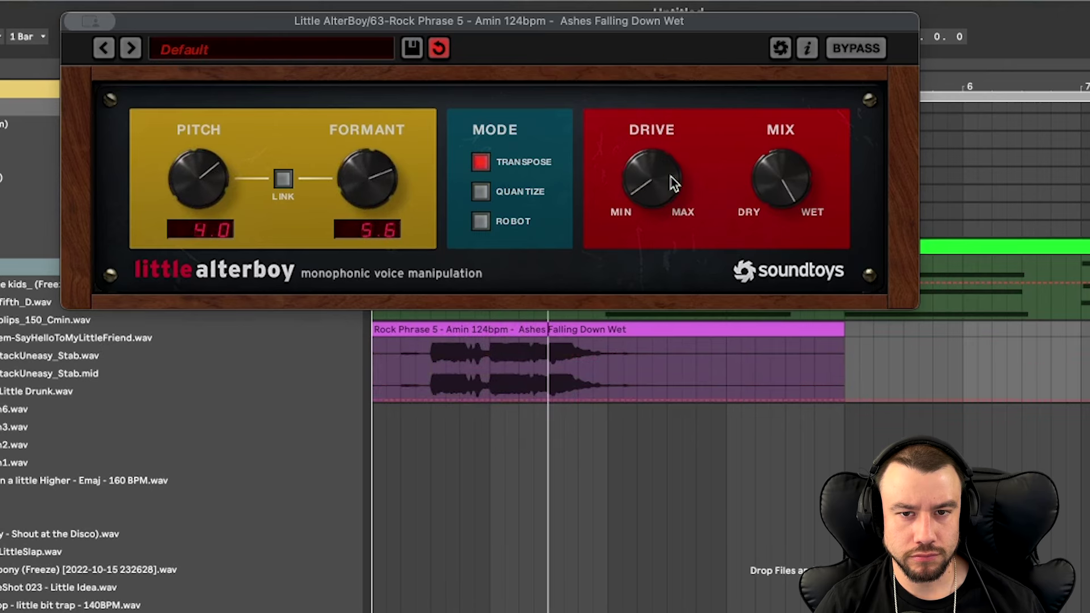
pyautogui.moveTo(674, 178); pyautogui.dragTo(647, 44)
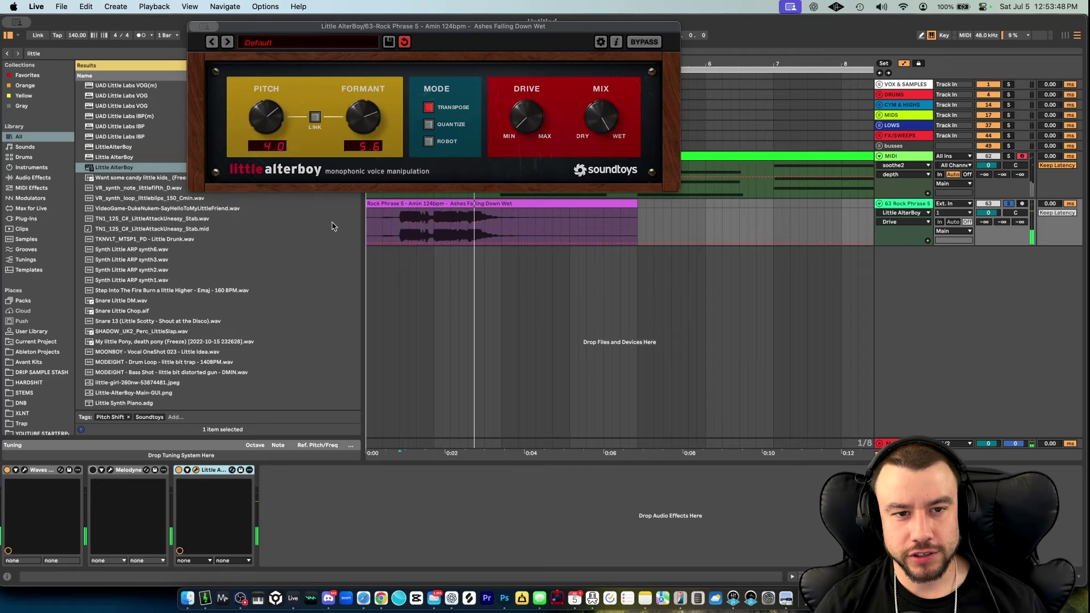
pyautogui.moveTo(363, 116); pyautogui.dragTo(362, 415)
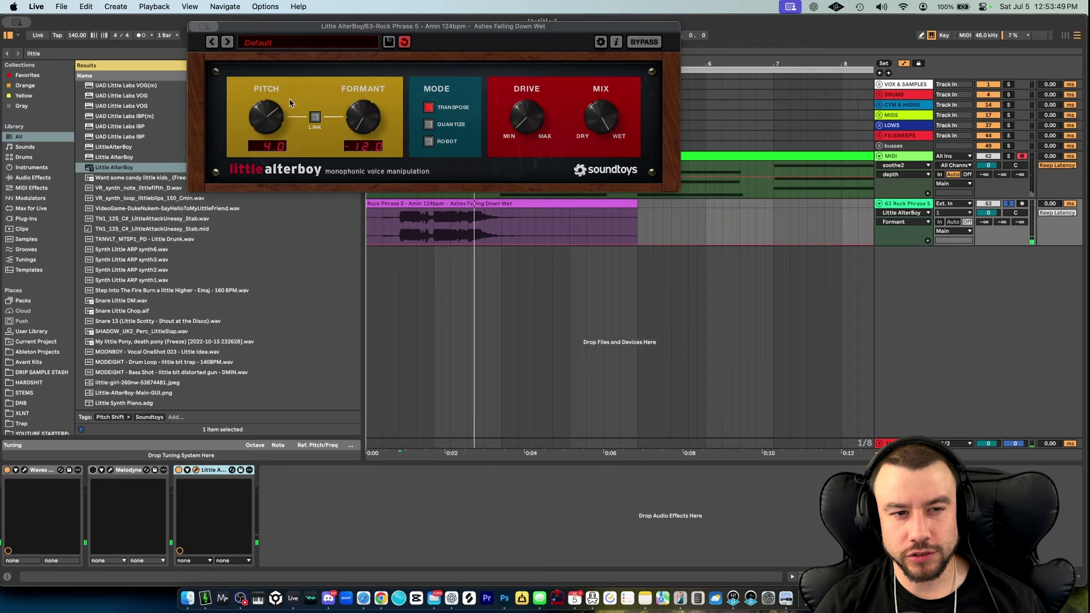
# Lower Little AlterBoy's pitch to -7.0 and close its window.
pyautogui.moveTo(266, 113); pyautogui.dragTo(267, 168)
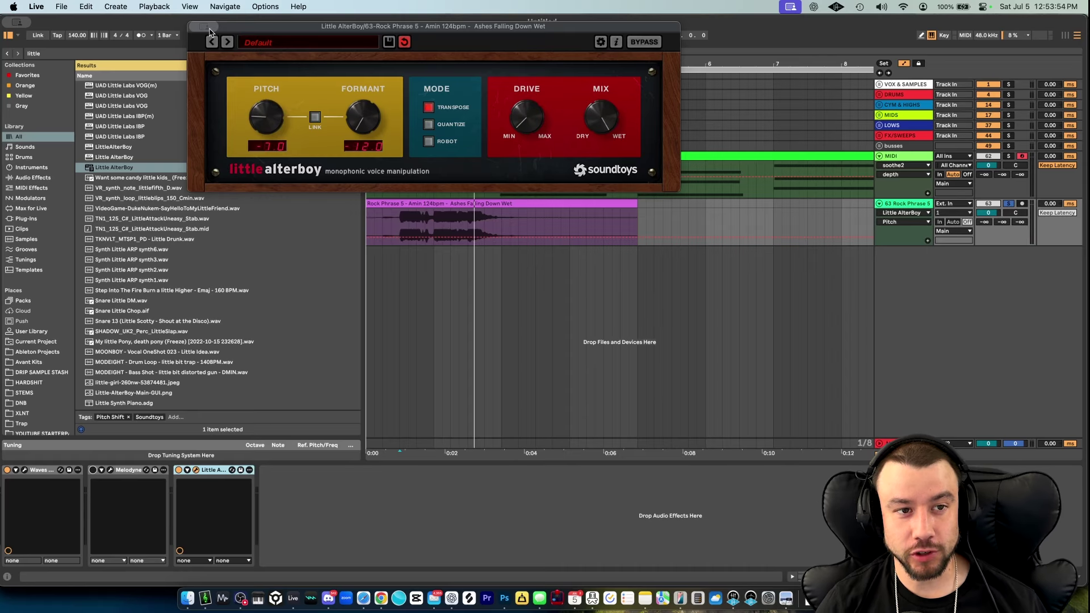
pyautogui.moveTo(211, 27)
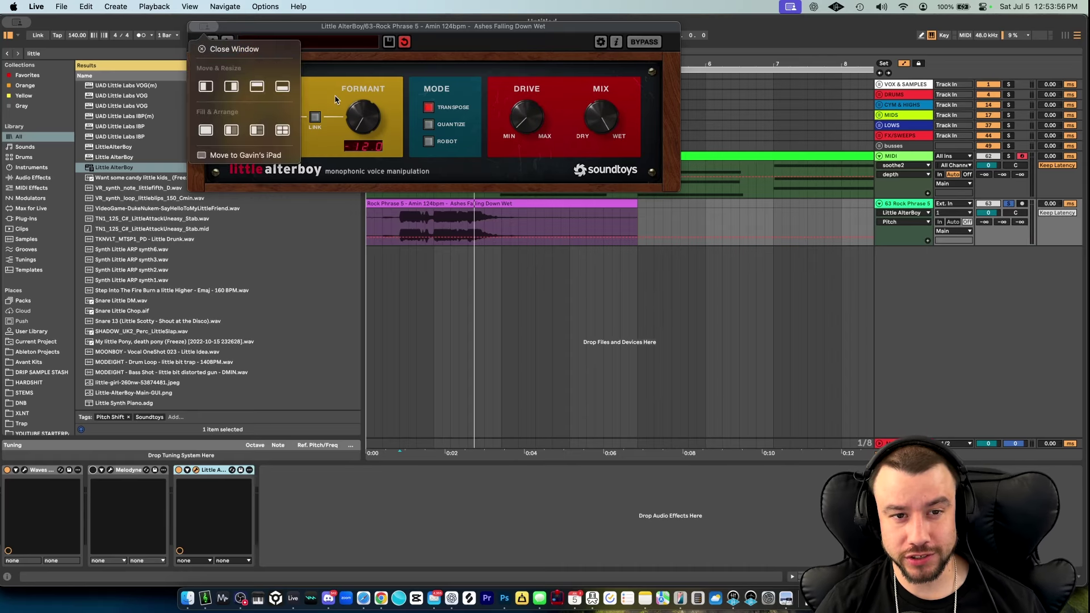
pyautogui.click(193, 27)
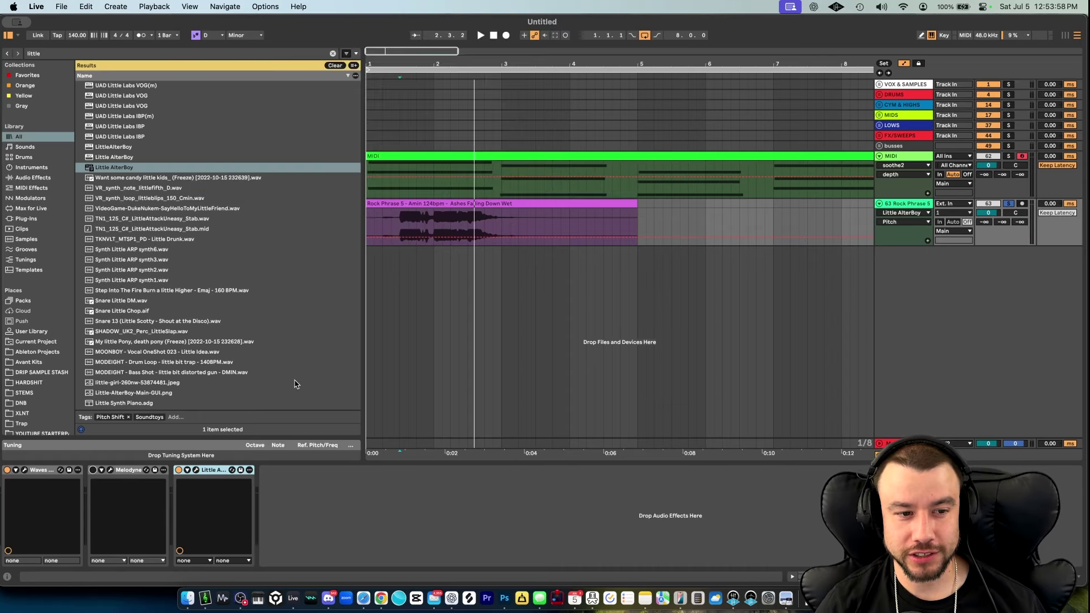
# Check the plugin list in Preview, search Live's browser for "syl" and load Sylenth1 on a new track, closing its window.
pyautogui.press('super+Tab')
pyautogui.press('super+Tab')
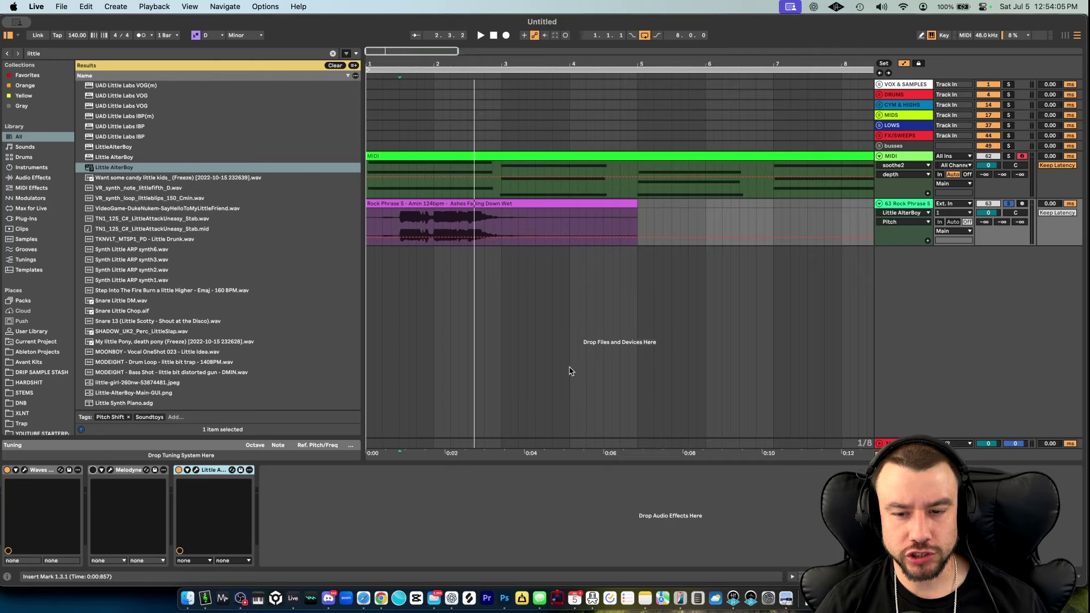
pyautogui.press('super+f')
pyautogui.write('syl')
pyautogui.click(94, 106)
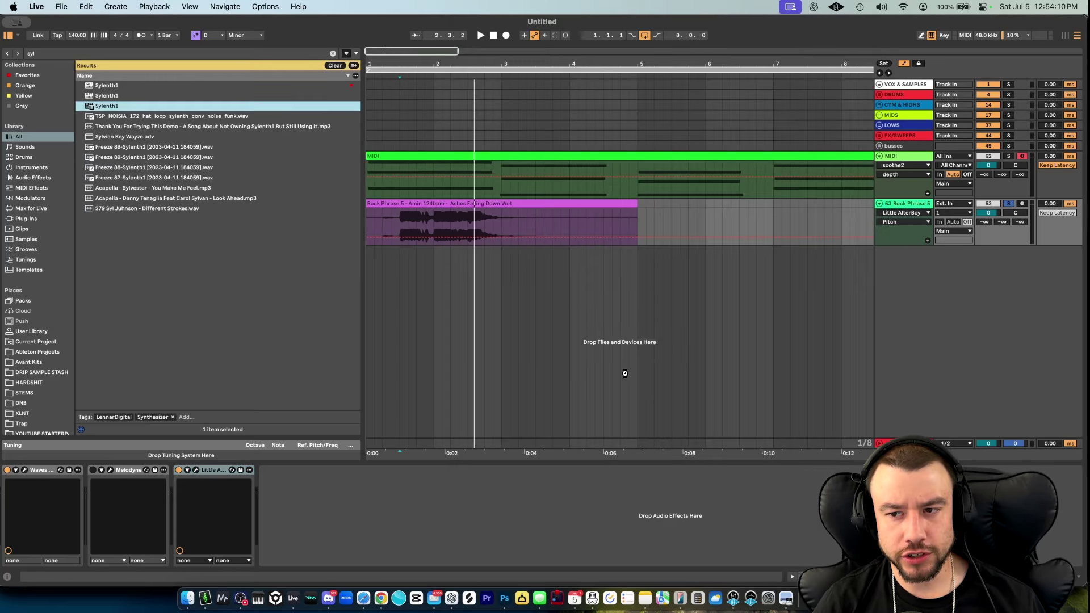
pyautogui.moveTo(624, 373); pyautogui.dragTo(626, 373)
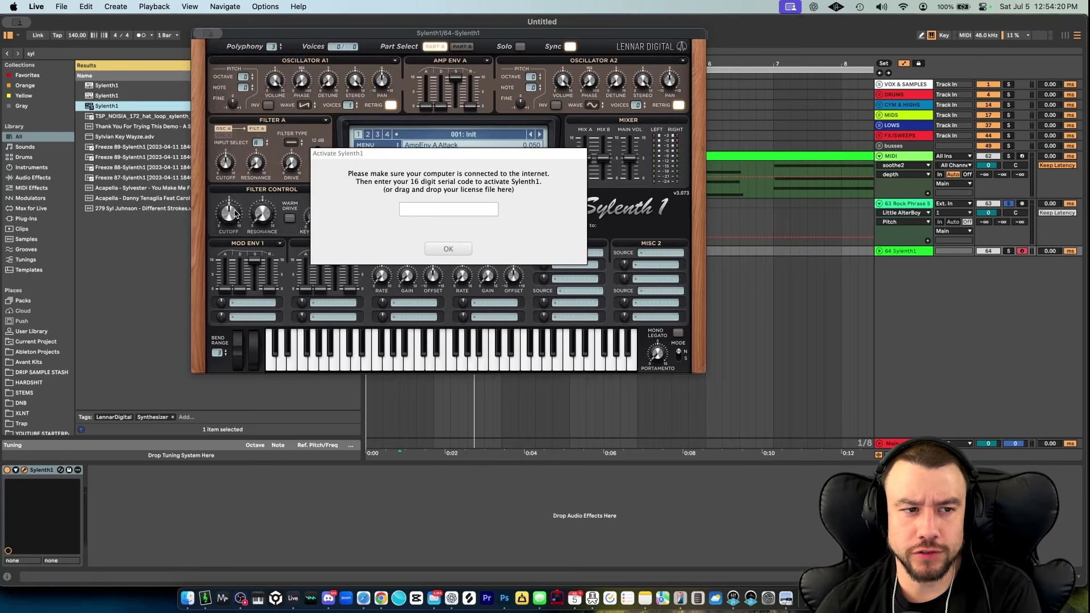
pyautogui.click(206, 33)
# Check the plugin list in Preview, search Live's browser for "spire" and load Spire-1.5 in place of Sylenth1 on track 64.
pyautogui.press('super+Tab')
pyautogui.press('super+Tab')
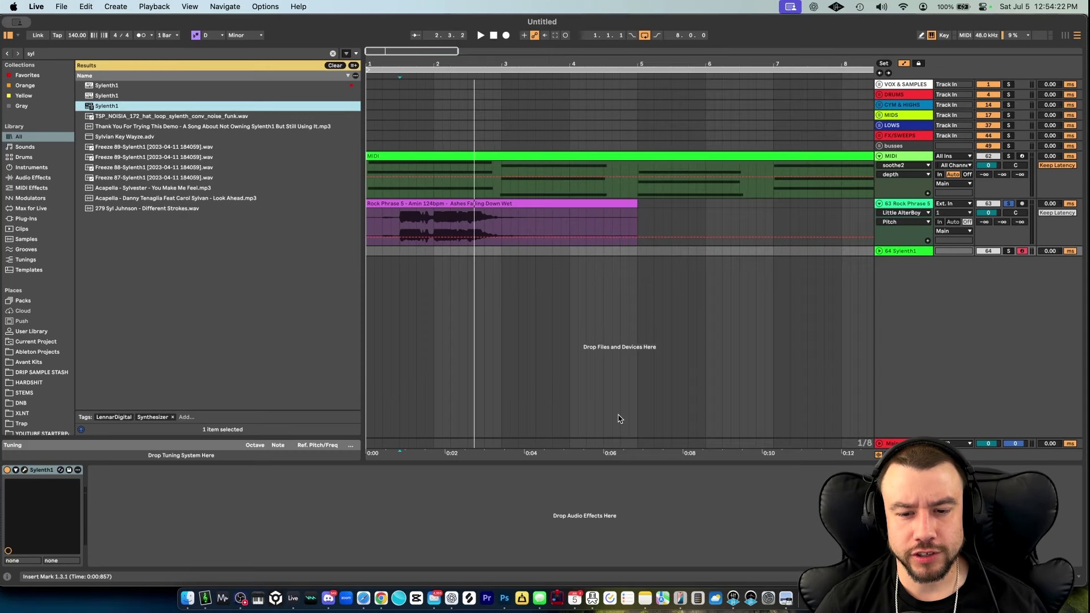
pyautogui.press('super+f')
pyautogui.write('spire')
pyautogui.press('Down')
pyautogui.press('Return')
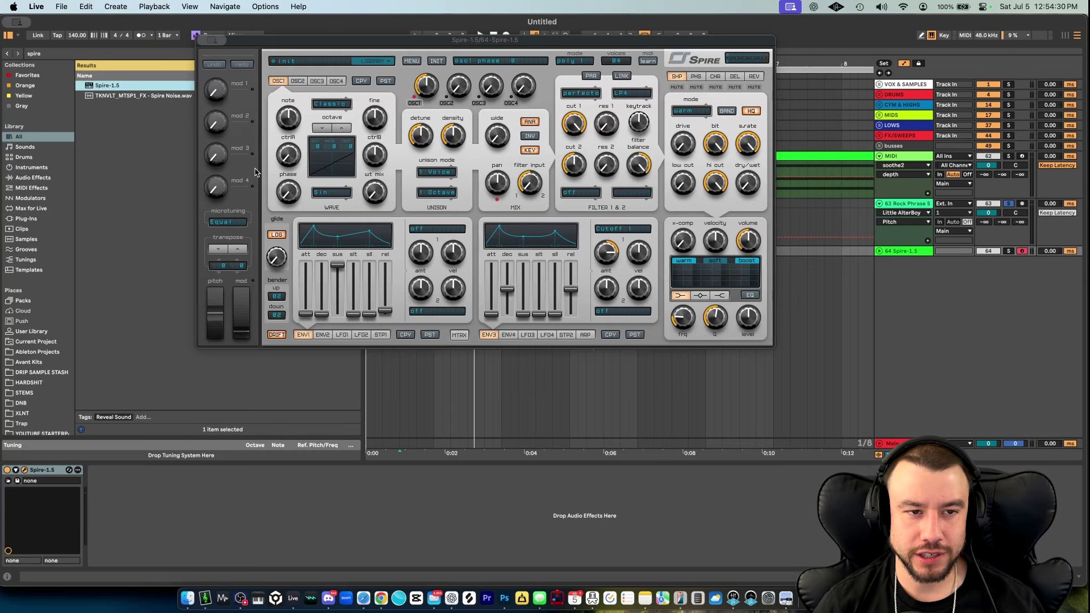
# Check the plugin list in Preview, search Live's browser for "massive" and load Massive in place of Spire, closing its window.
pyautogui.press('super+Tab')
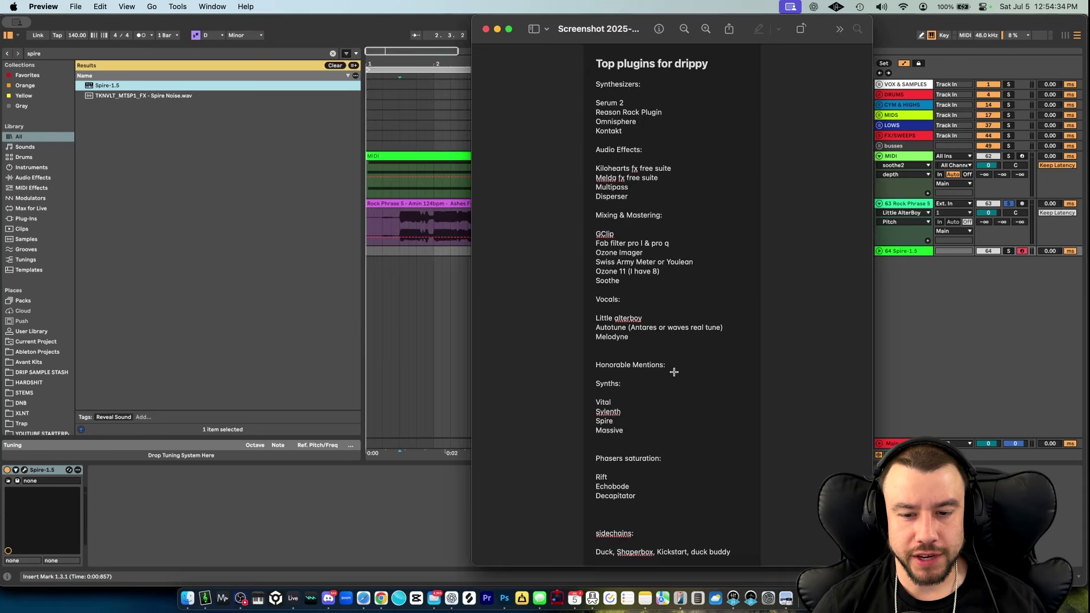
pyautogui.press('super+Tab')
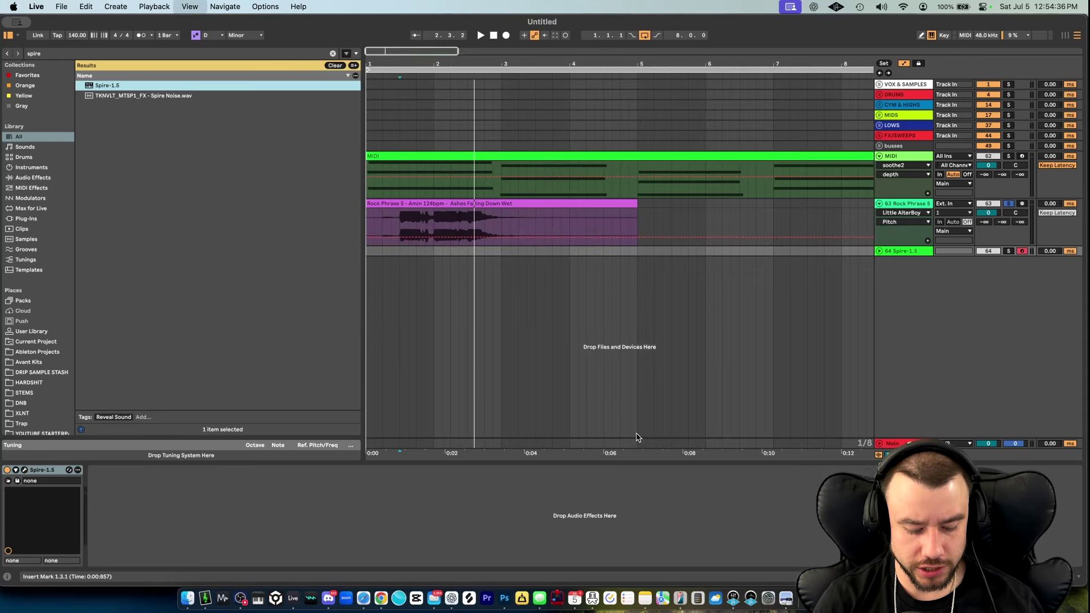
pyautogui.press('super+f')
pyautogui.write('massive')
pyautogui.click(105, 158)
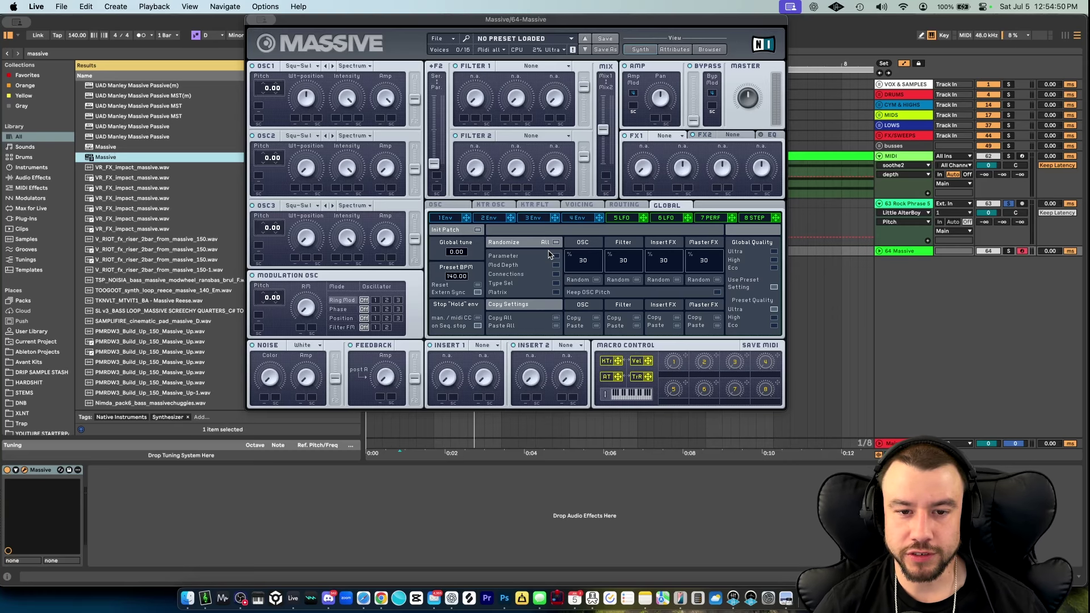
pyautogui.click(254, 29)
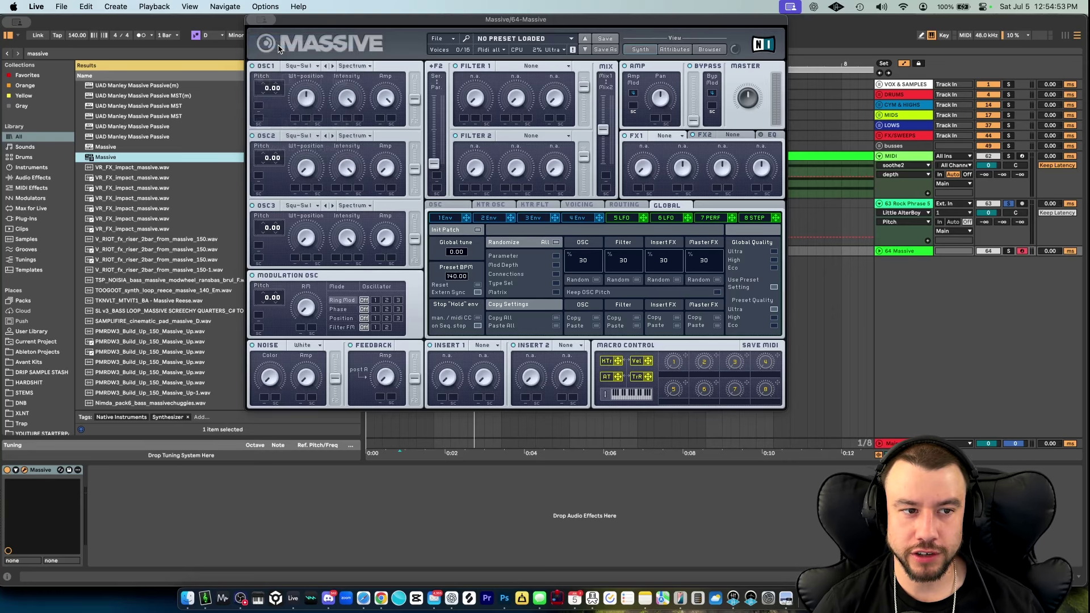
pyautogui.click(440, 339)
# Check the plugin list in Preview, search Live's browser for "rift" and add Rift after Massive on track 64.
pyautogui.press('super+Tab')
pyautogui.press('super+Tab')
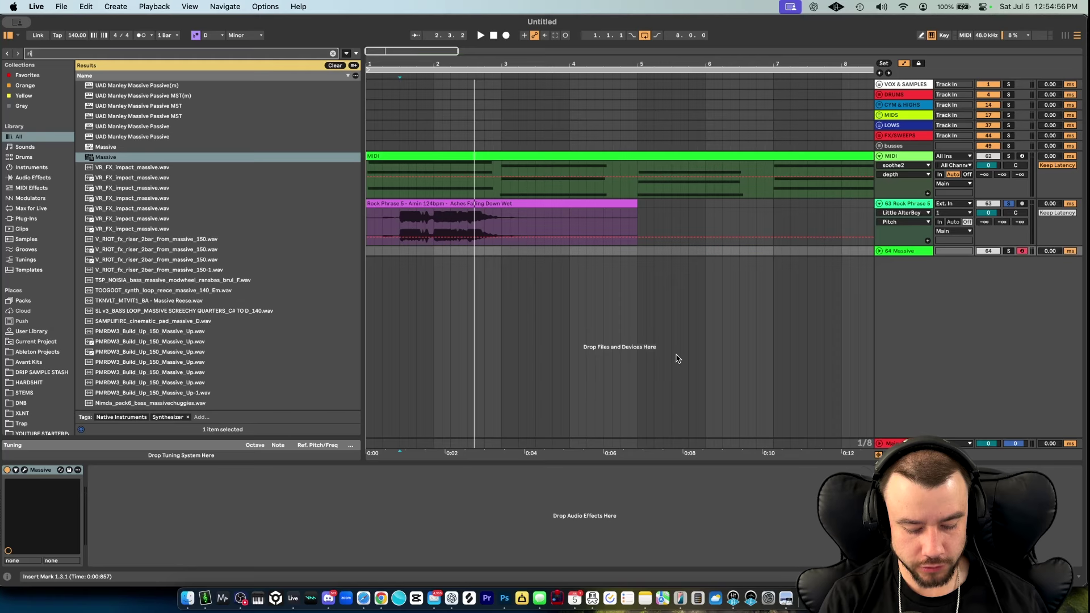
pyautogui.press('super+f')
pyautogui.write('rift')
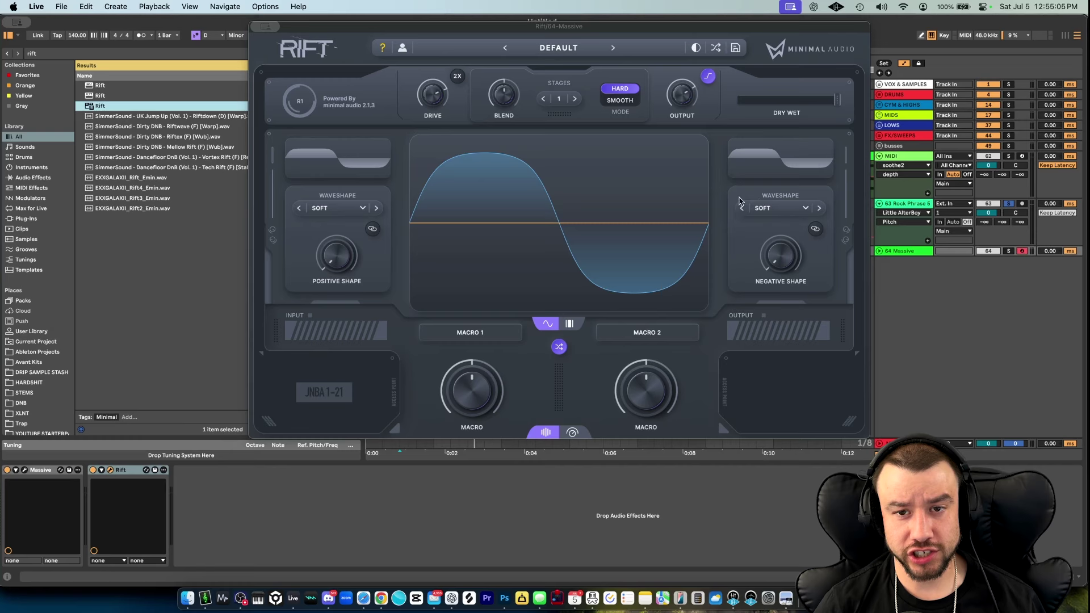
# Look through Rift's preset packs without loading one, and close the plugin's window.
pyautogui.click(598, 51)
pyautogui.scroll(-8, 479, 199)
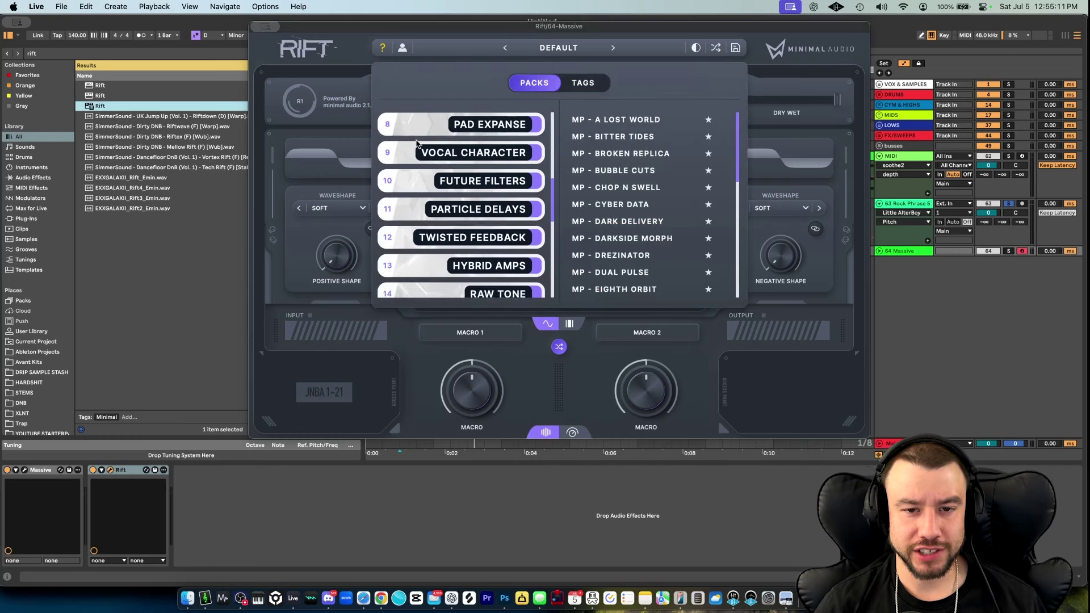
pyautogui.scroll(10, 417, 143)
pyautogui.click(805, 130)
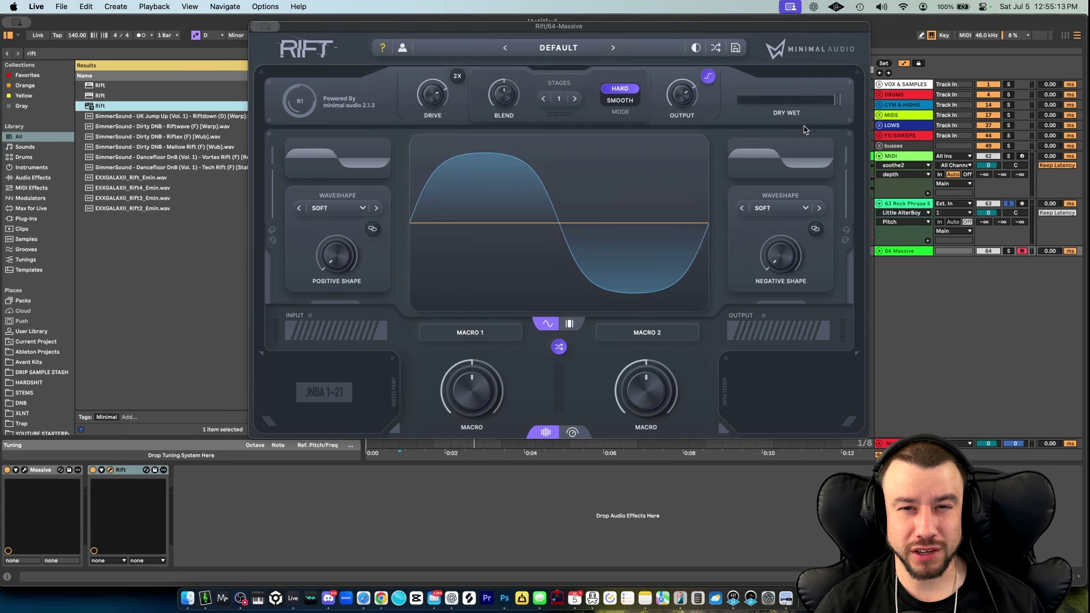
pyautogui.click(267, 26)
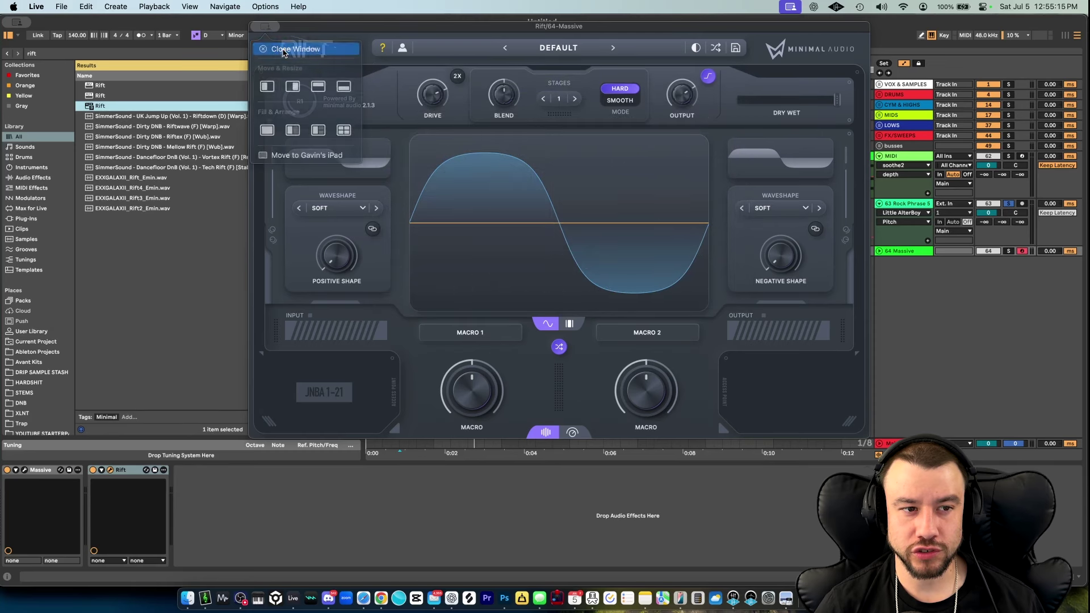
pyautogui.click(254, 26)
# Search the browser for Echobode and add it after Rift on the Massive track.
pyautogui.press('super+f')
pyautogui.write('echobode')
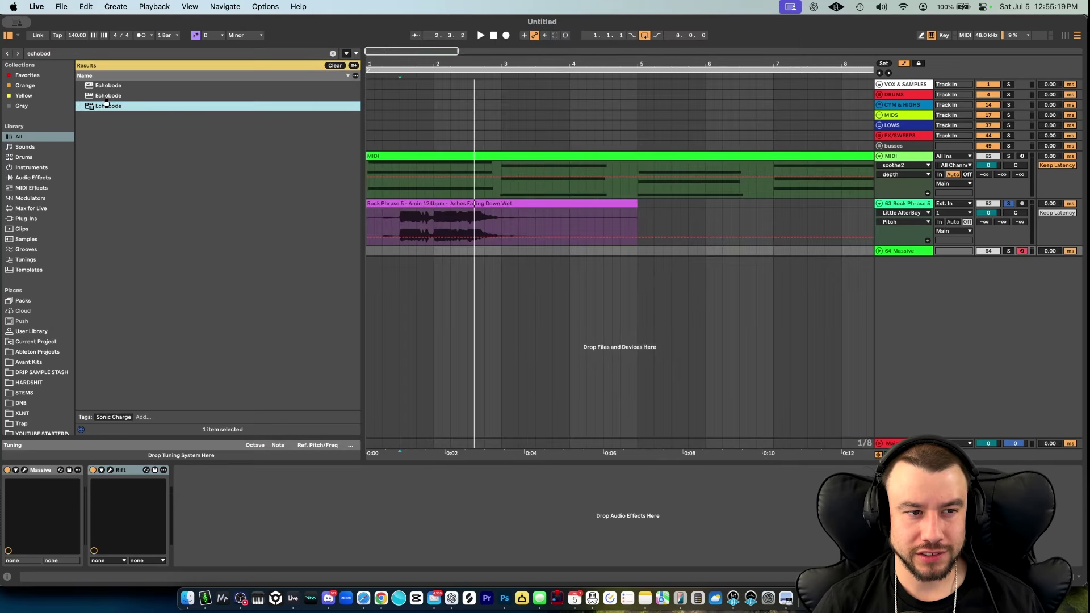
pyautogui.press('Return')
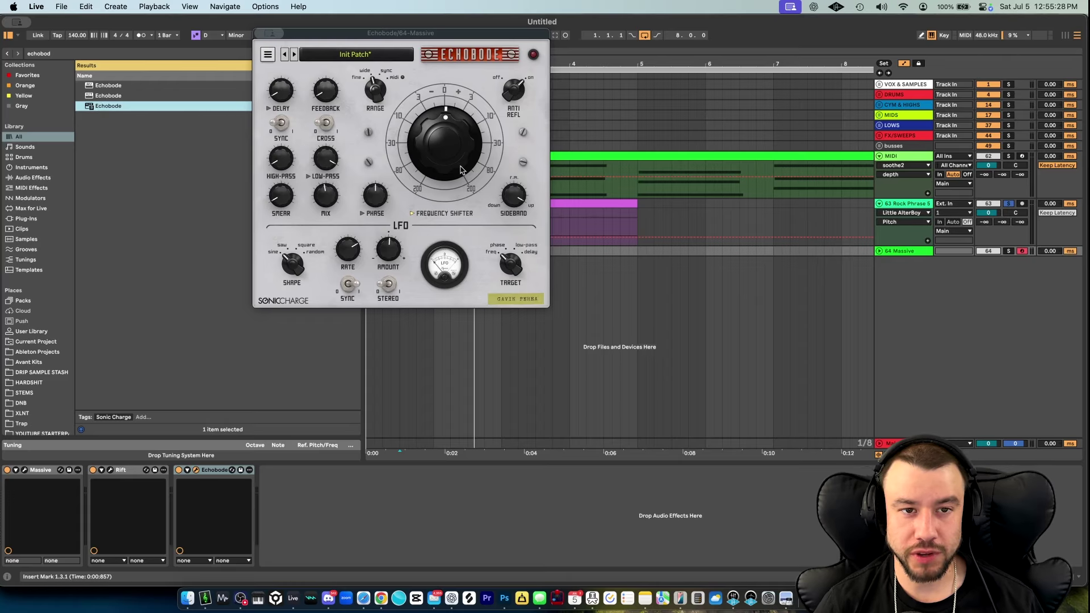
# Check the plugin list in Preview, search Live's browser for "shaperbox" and add ShaperBox 2 after Echobode on the Massive track.
pyautogui.press('super+Tab')
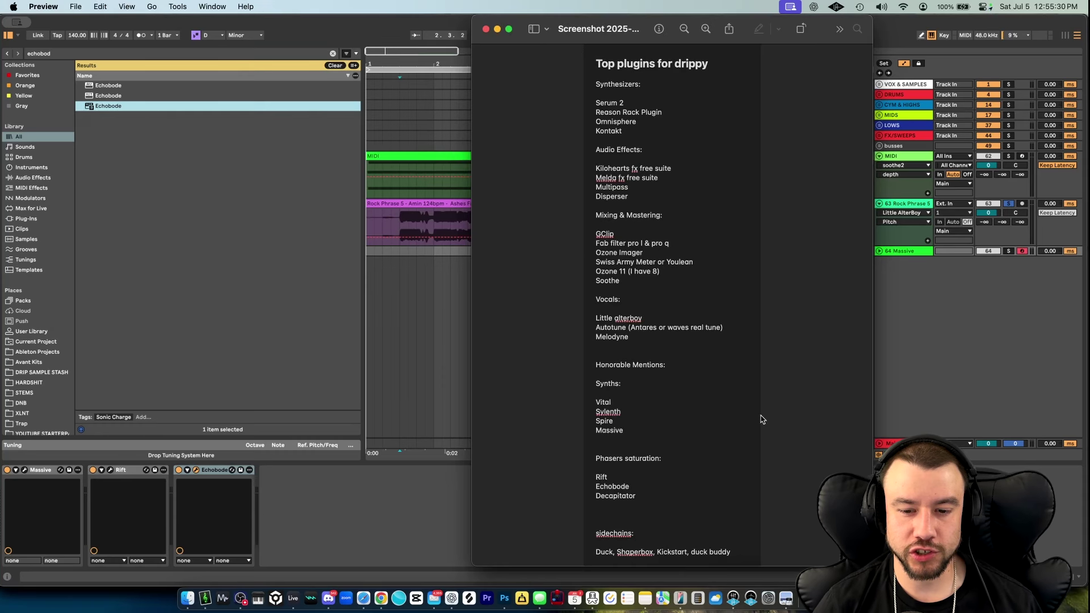
pyautogui.press('super+Tab')
pyautogui.press('super+Tab')
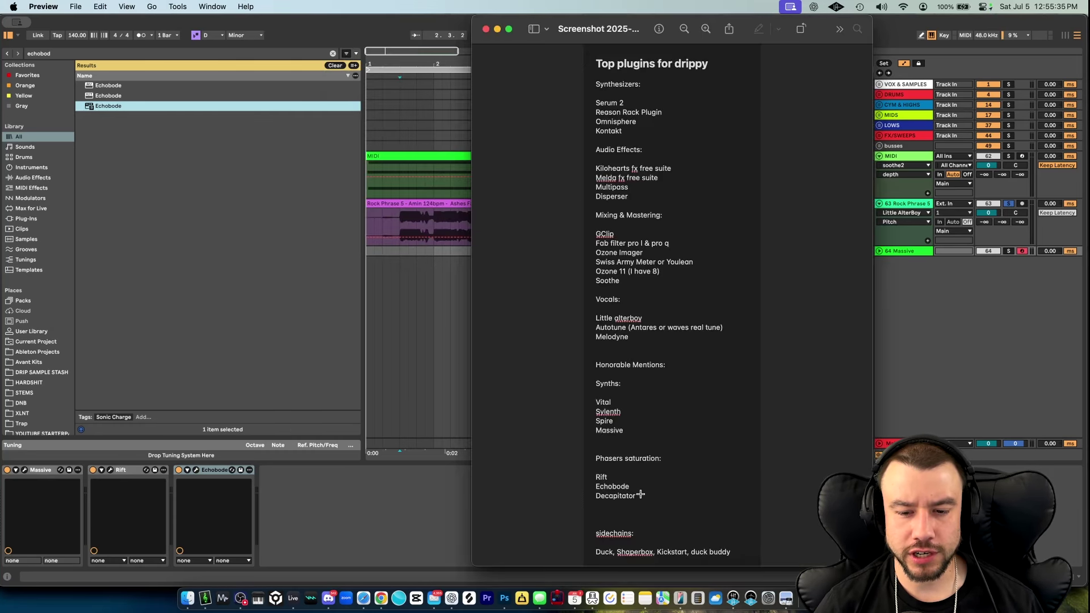
pyautogui.click(469, 414)
pyautogui.press('super+f')
pyautogui.write('shaperbox')
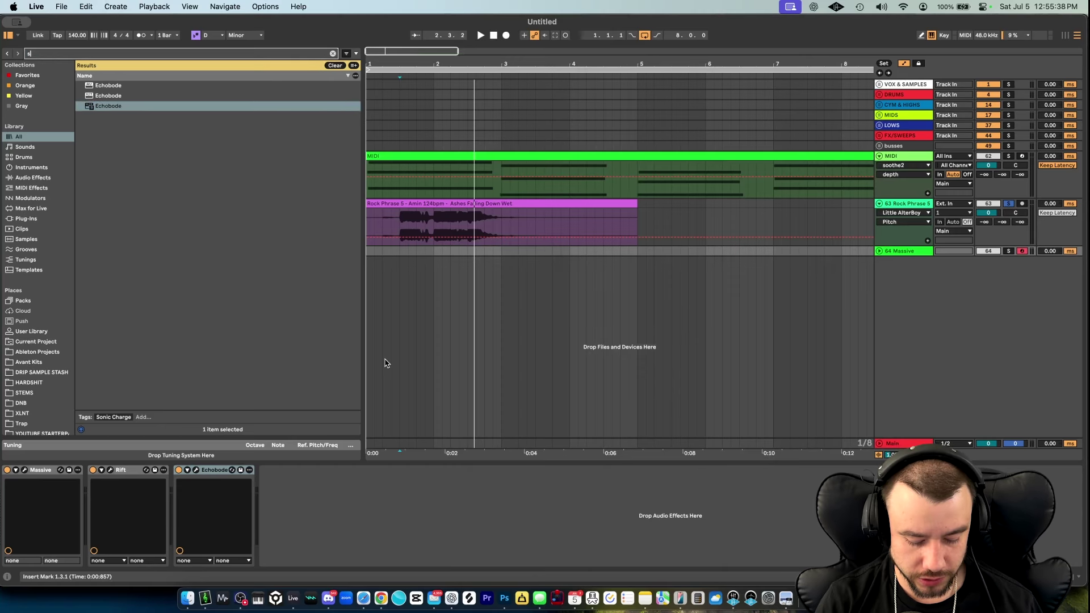
pyautogui.click(113, 108)
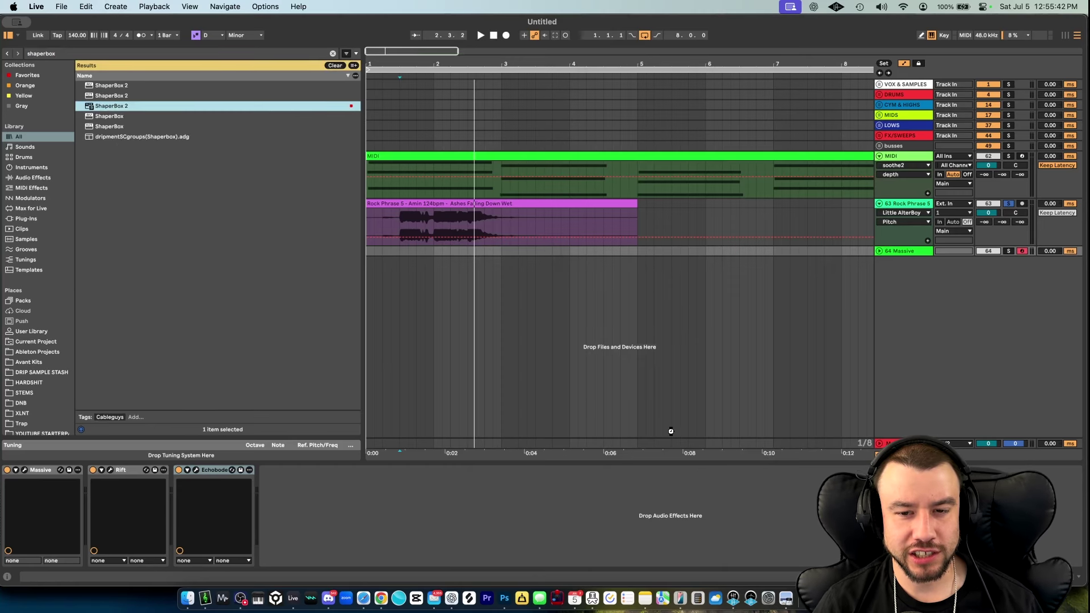
pyautogui.press('Return')
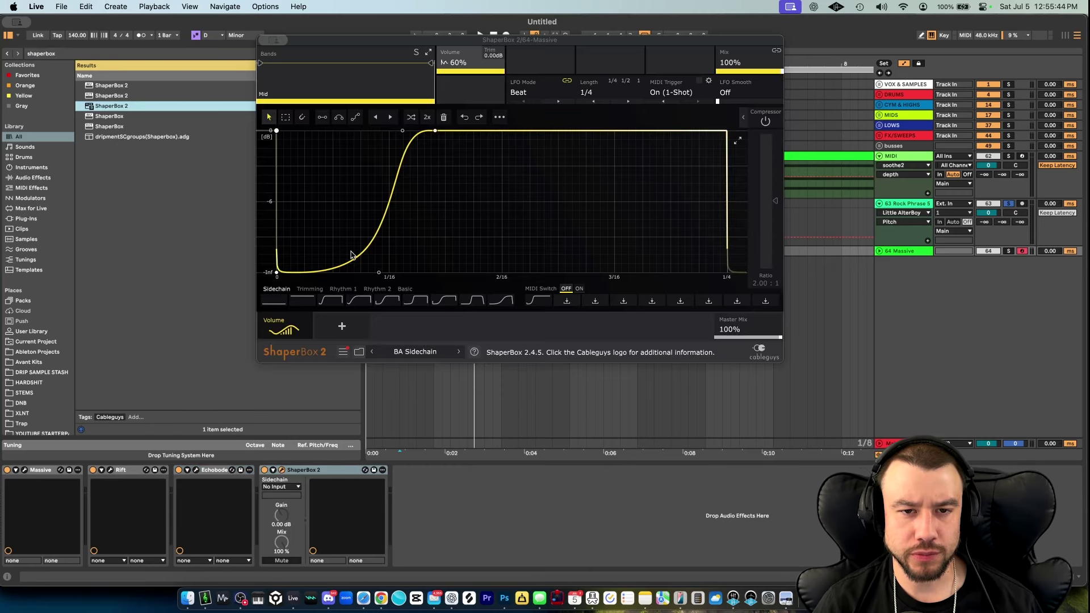
# Close ShaperBox 2's window, check the sidechain plugins on the list in Preview, and return to Live.
pyautogui.click(271, 45)
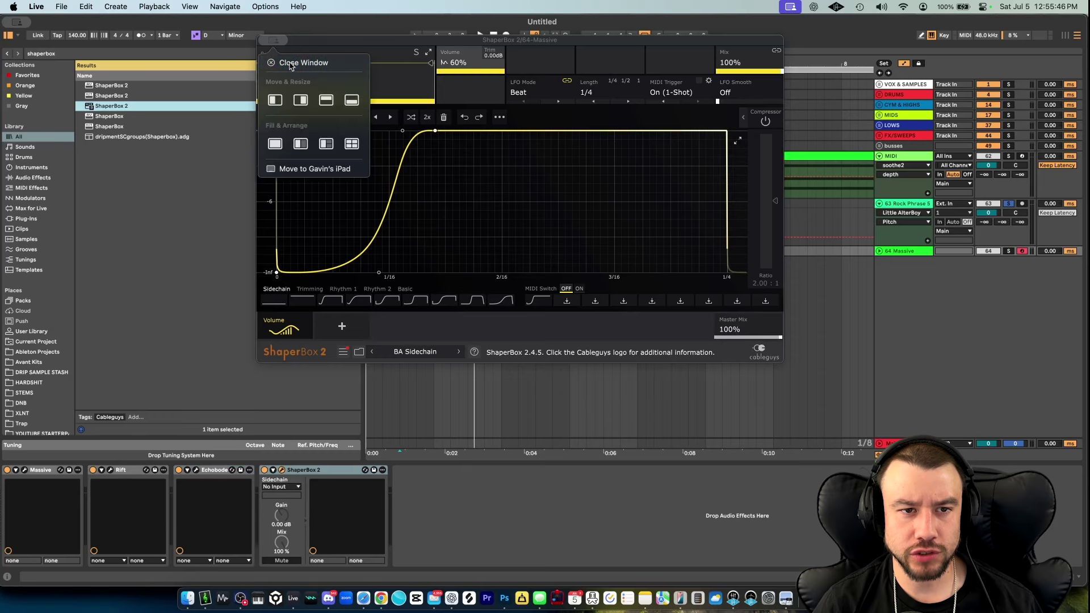
pyautogui.click(282, 64)
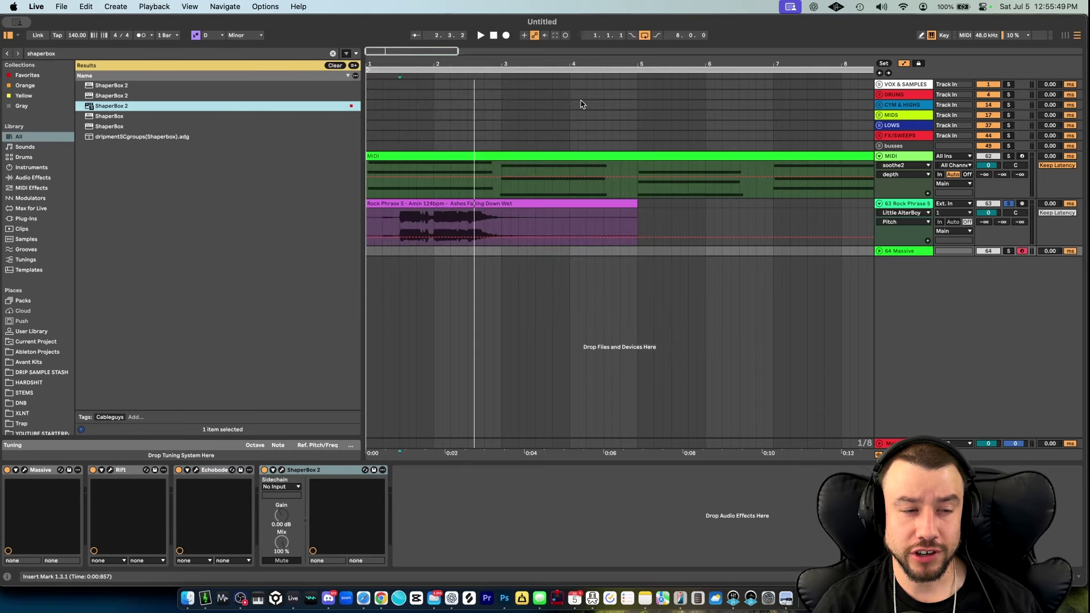
pyautogui.press('super+Tab')
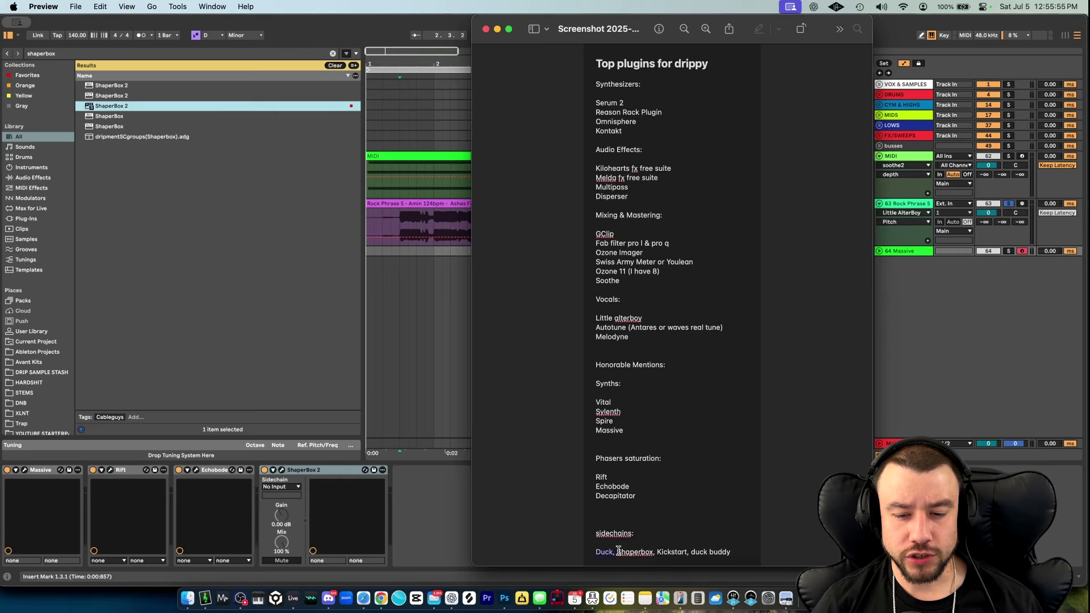
pyautogui.press('super+Tab')
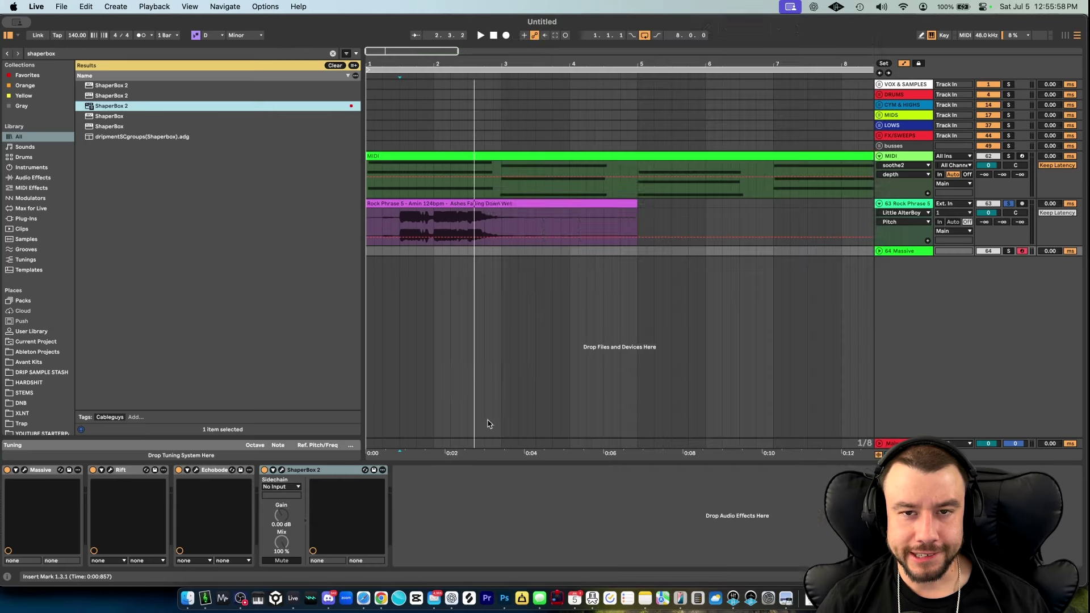